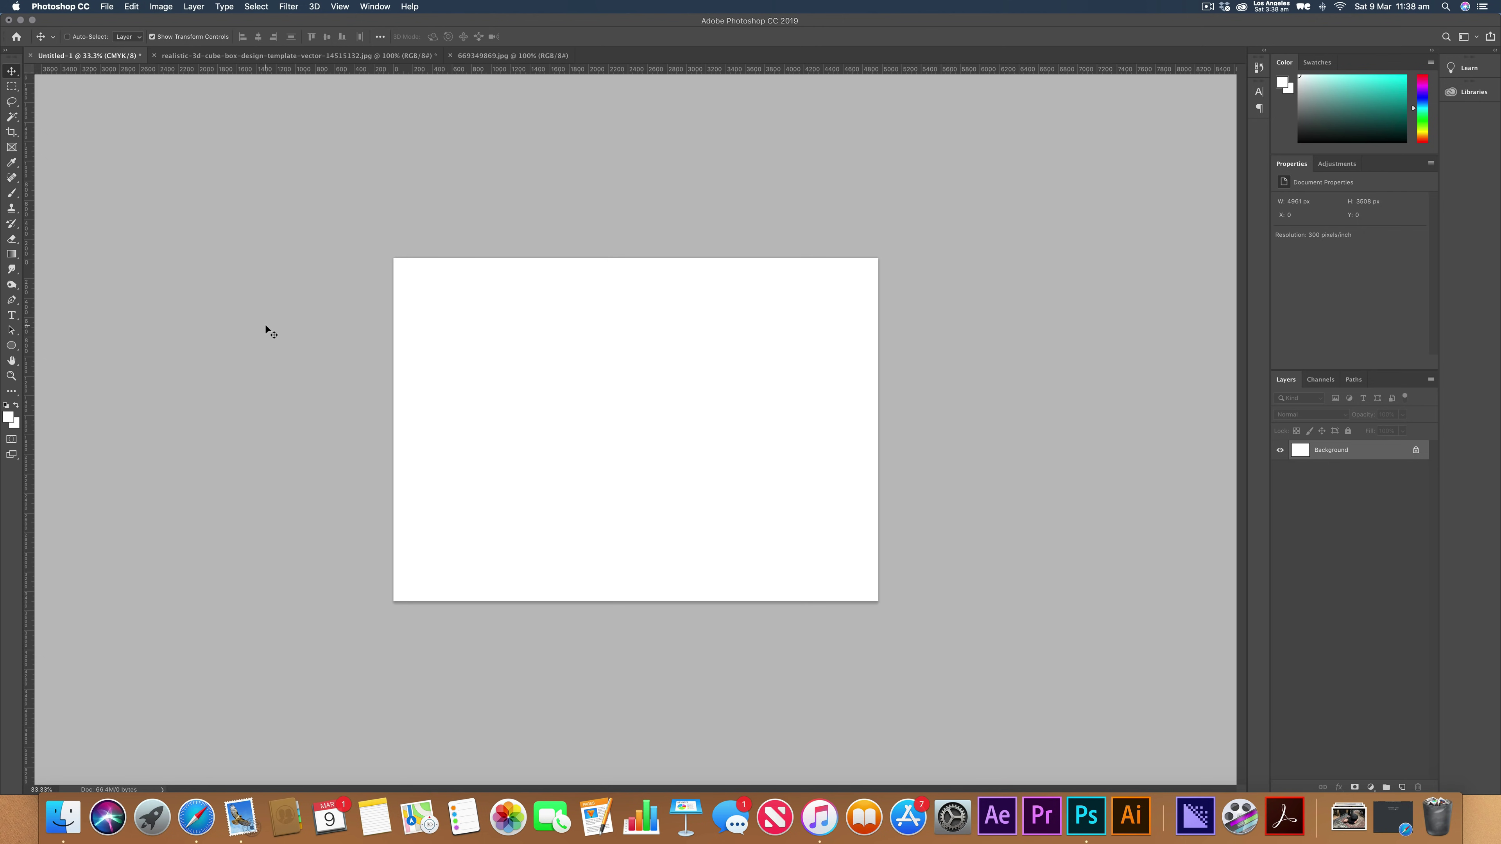
- Draw a closed, irregular animal-like red shape about 3930 px wide and 1800 px tall with the Pen tool in Shape mode on the blank canvas
click(11, 301)
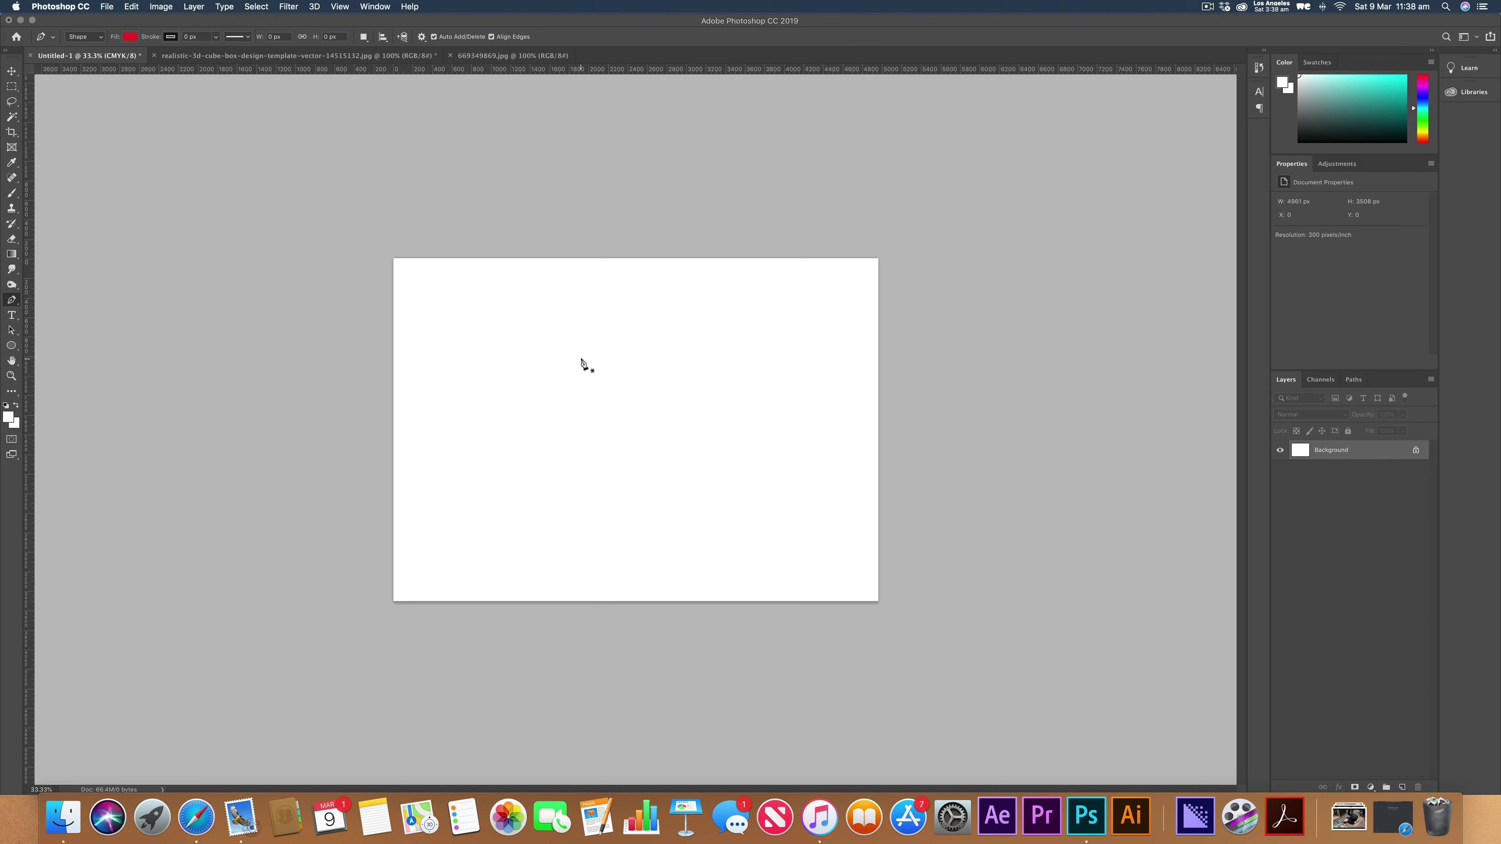
click(485, 355)
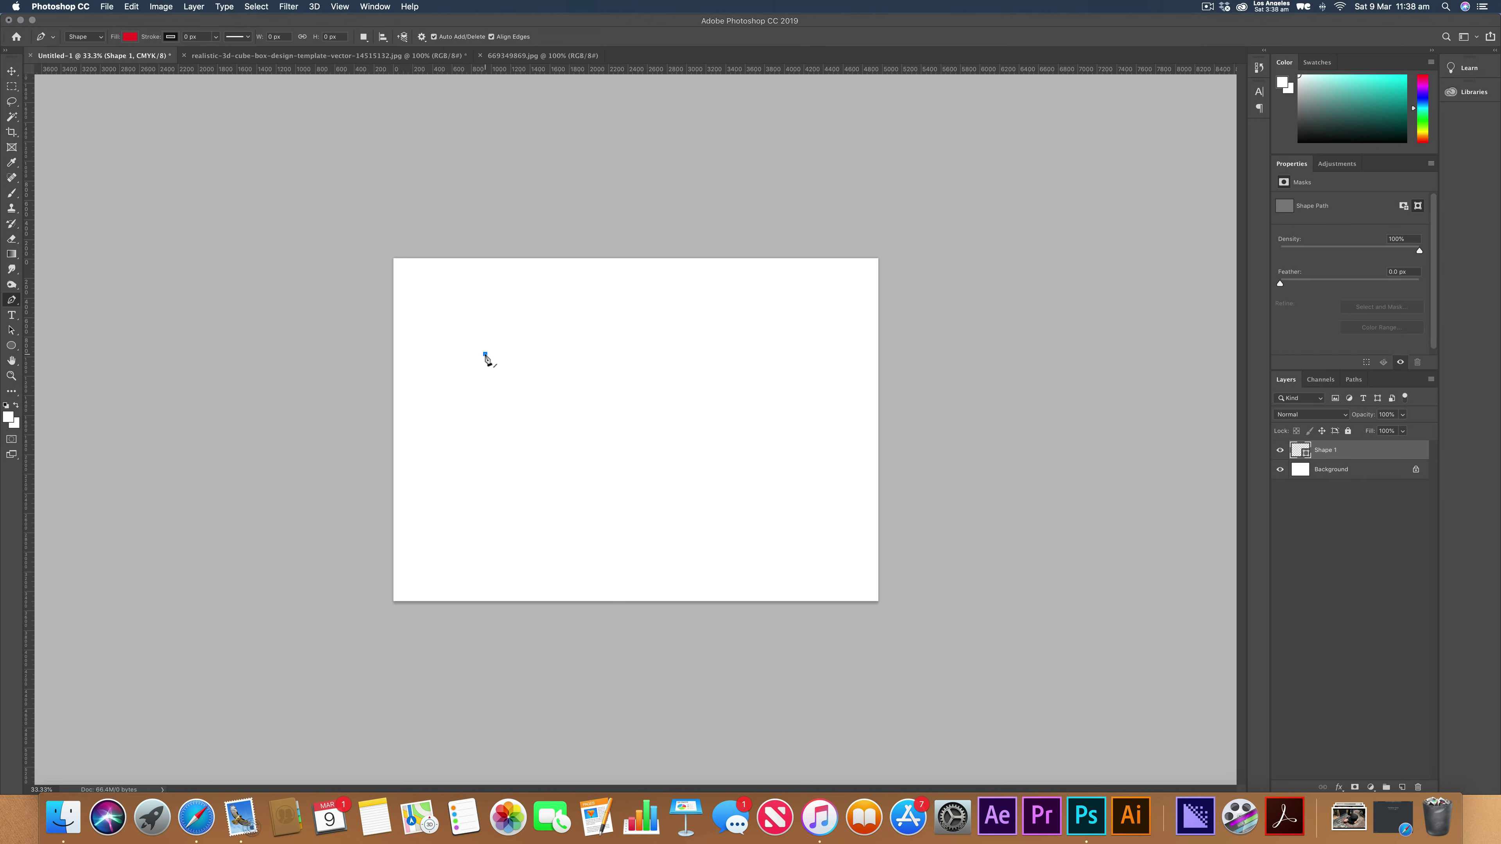
click(741, 359)
click(773, 416)
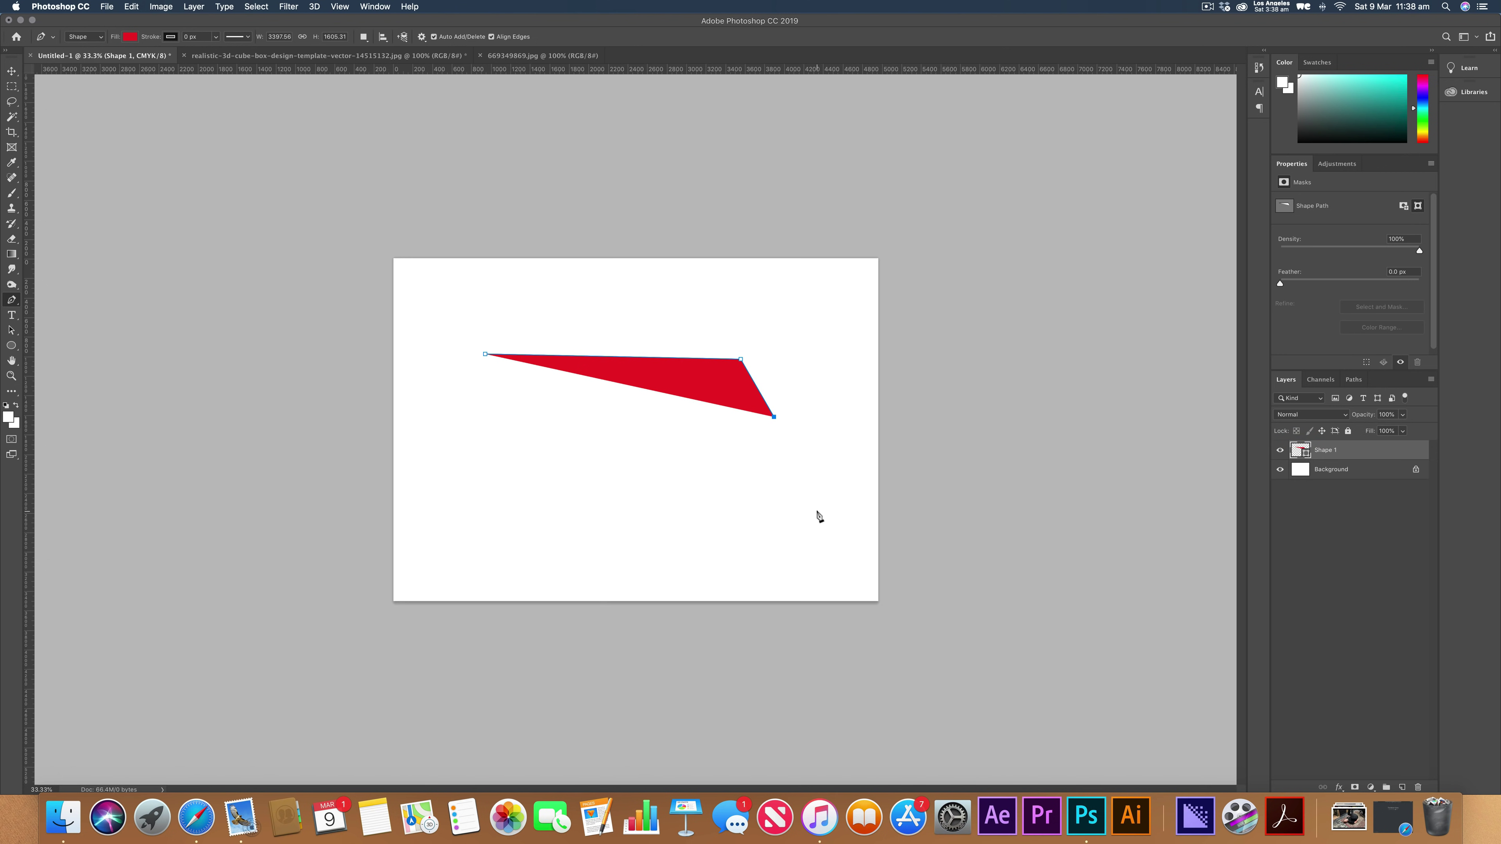
click(818, 511)
click(680, 519)
click(719, 458)
click(618, 412)
click(589, 519)
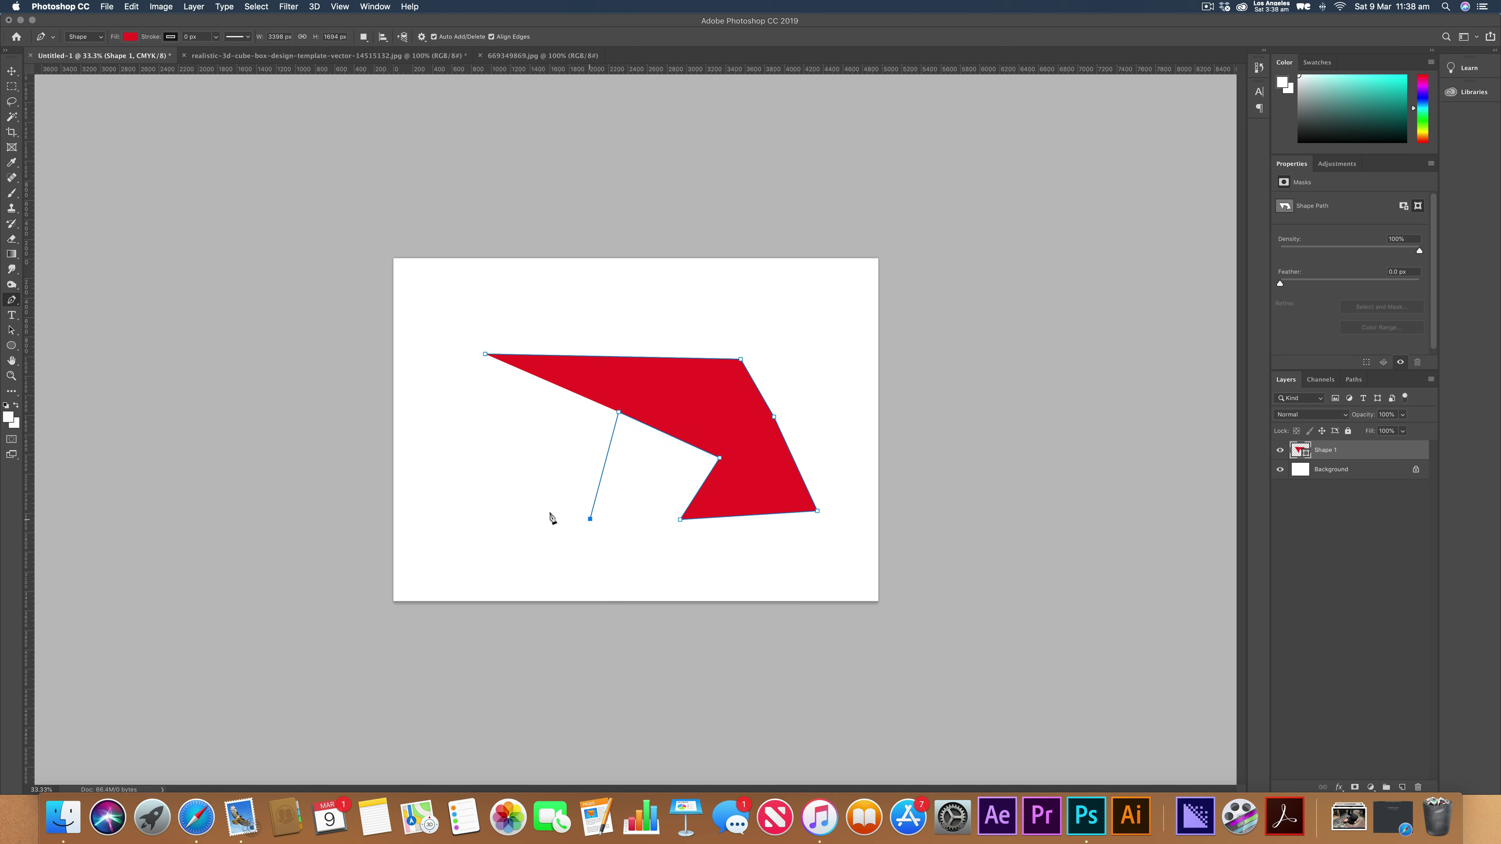
click(499, 503)
click(585, 440)
click(516, 389)
click(433, 406)
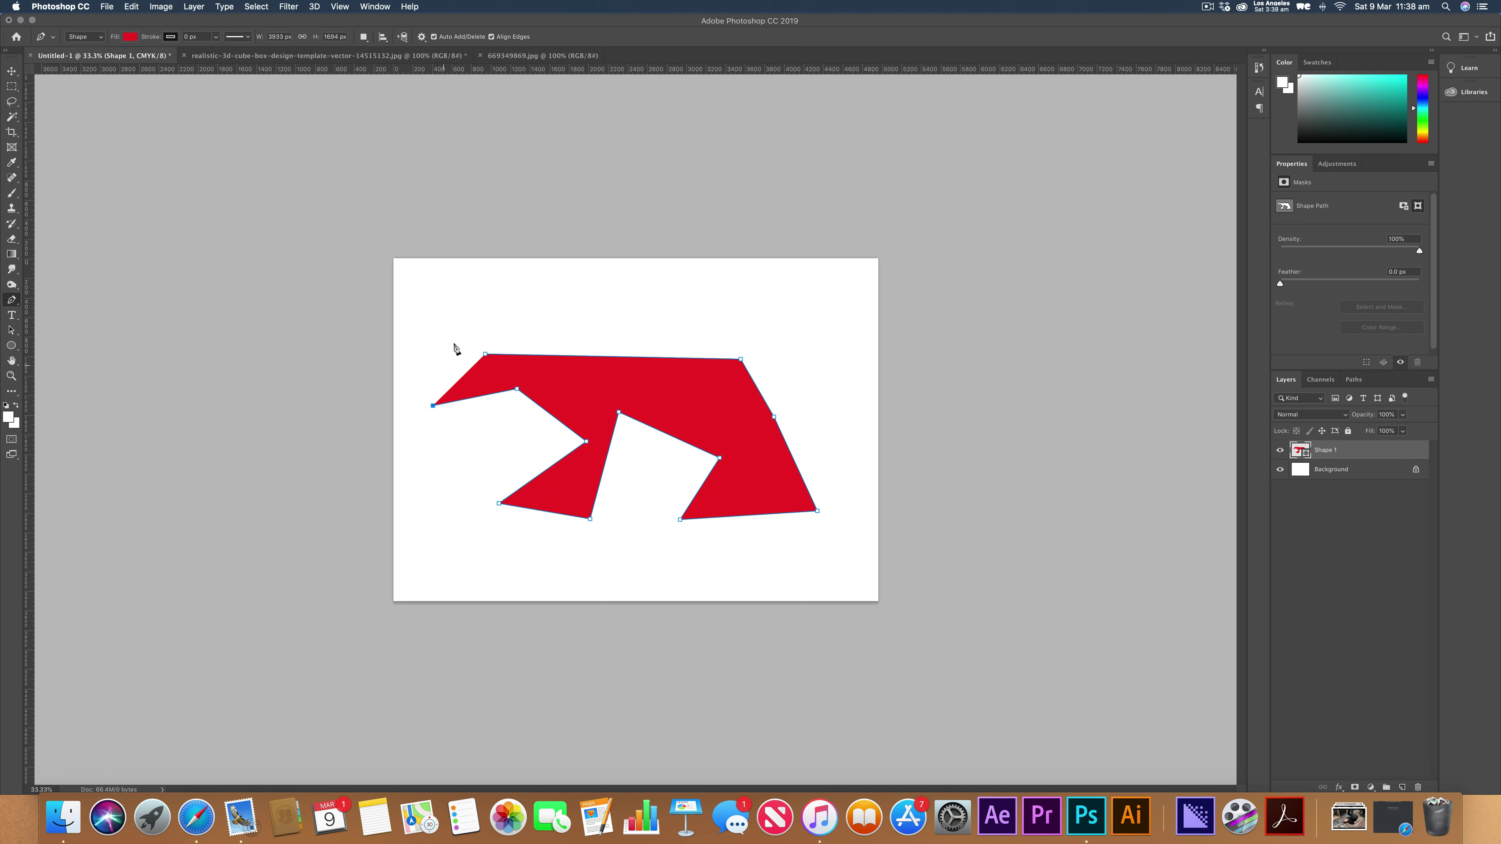
click(454, 343)
click(469, 372)
click(485, 354)
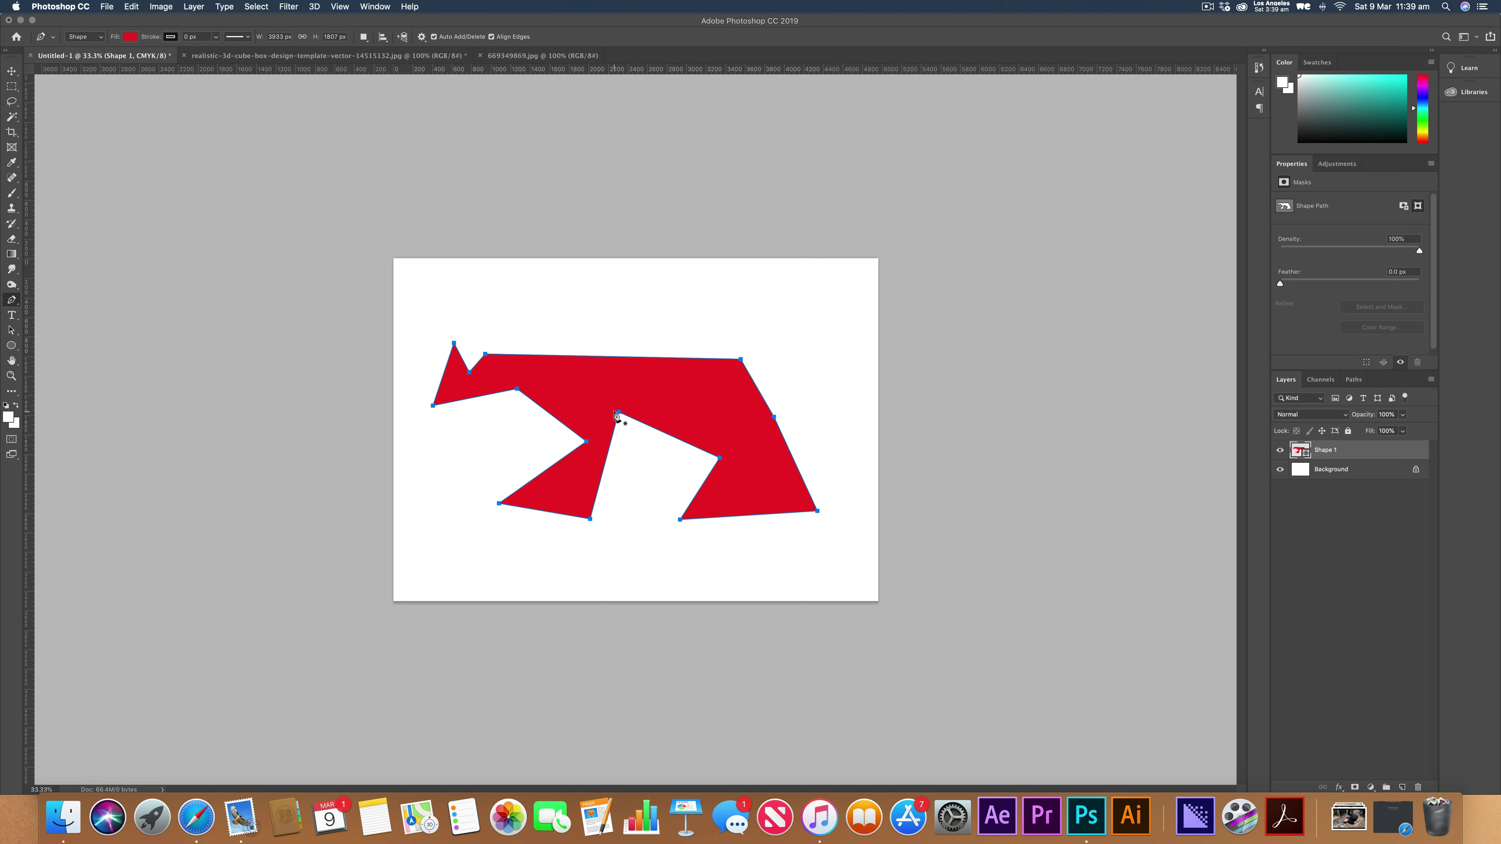
- Trace the cube's outer outline corner by corner in the cube image with the Pen tool in Path mode, closing the path
click(252, 55)
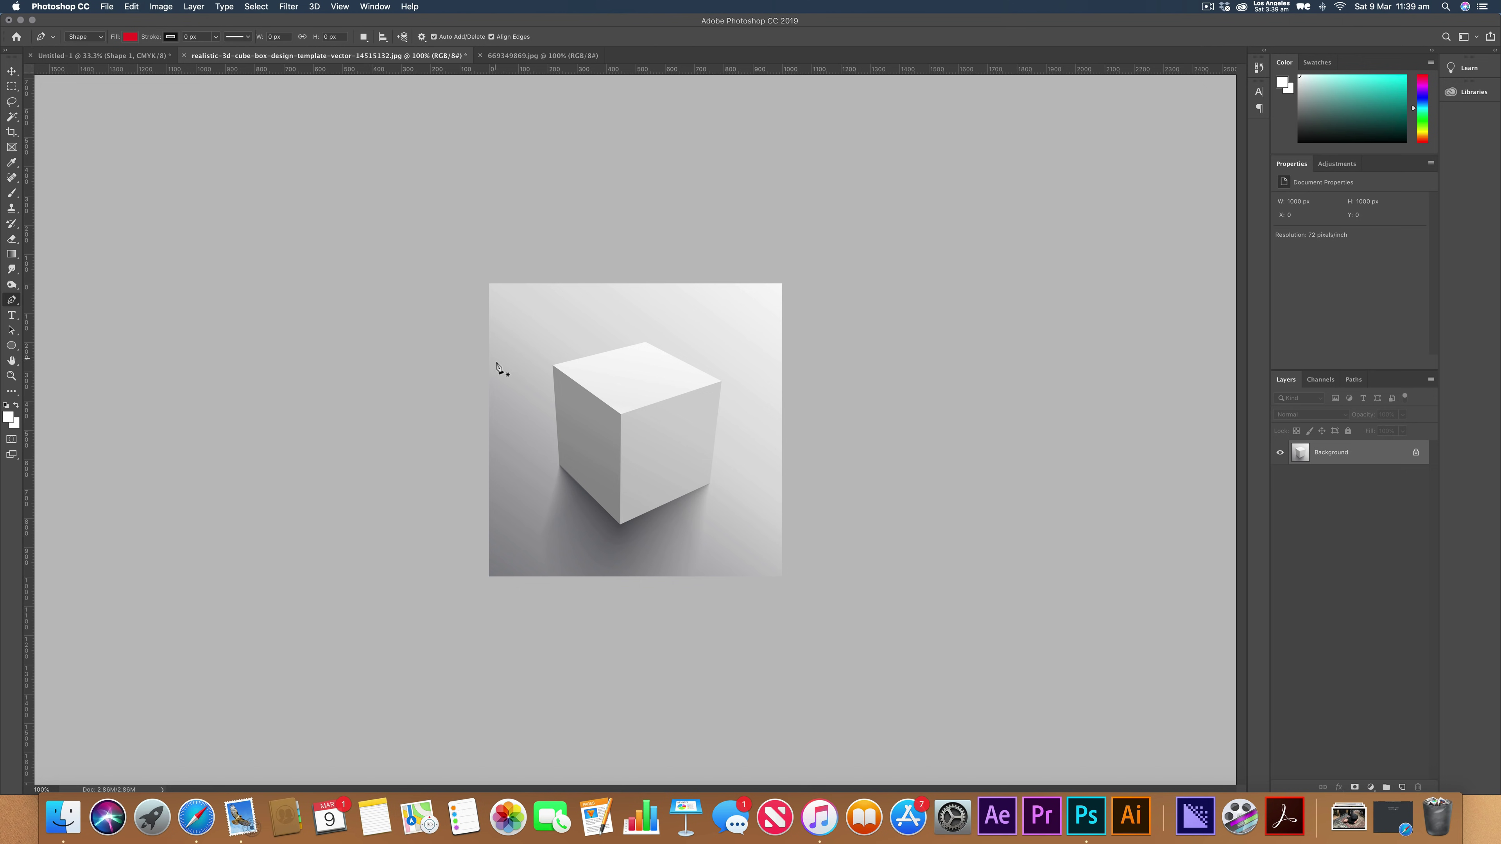
click(91, 40)
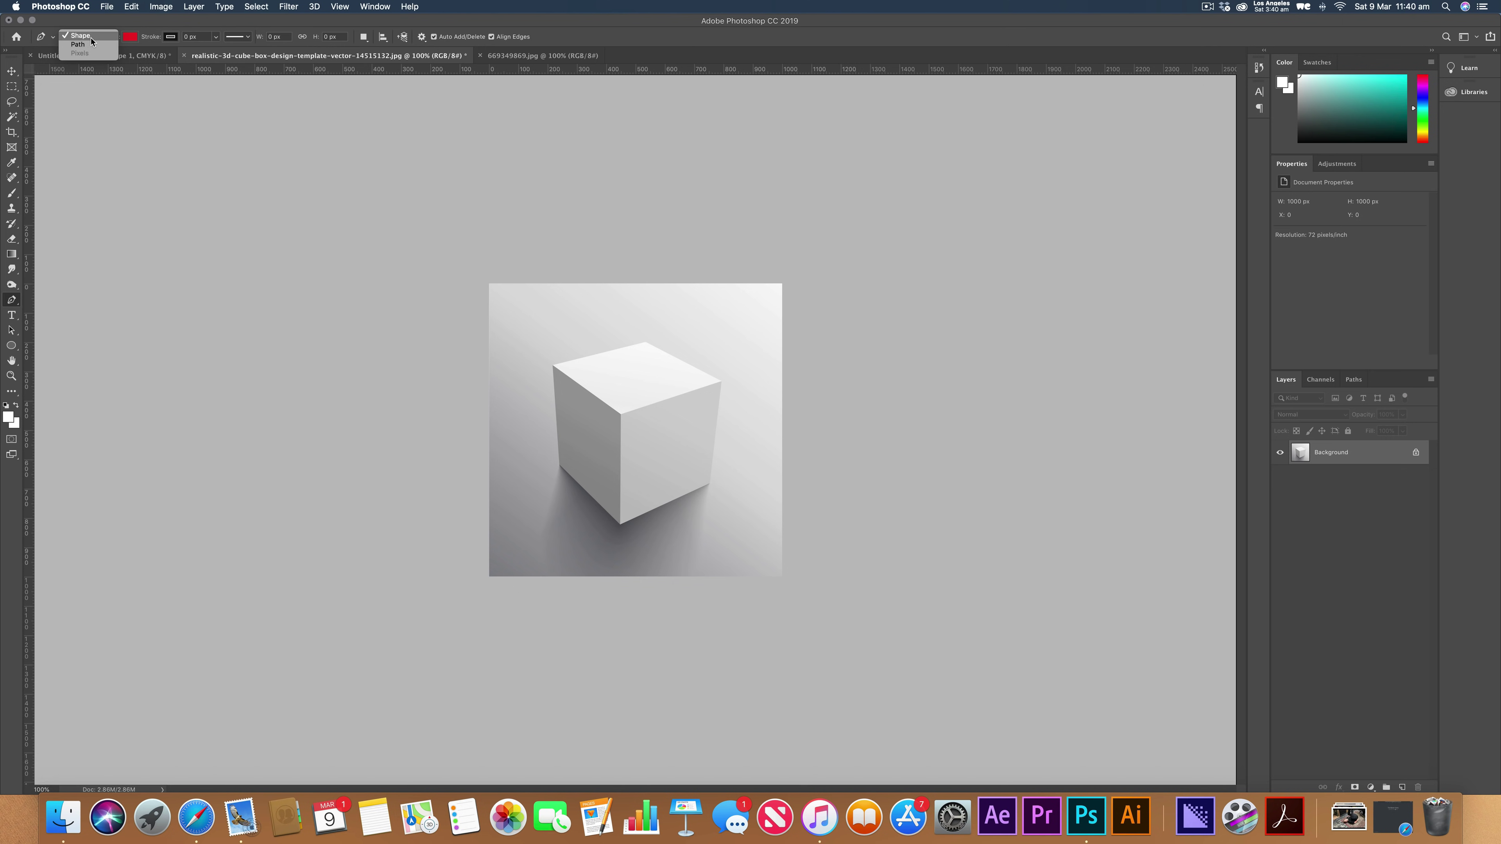
click(94, 47)
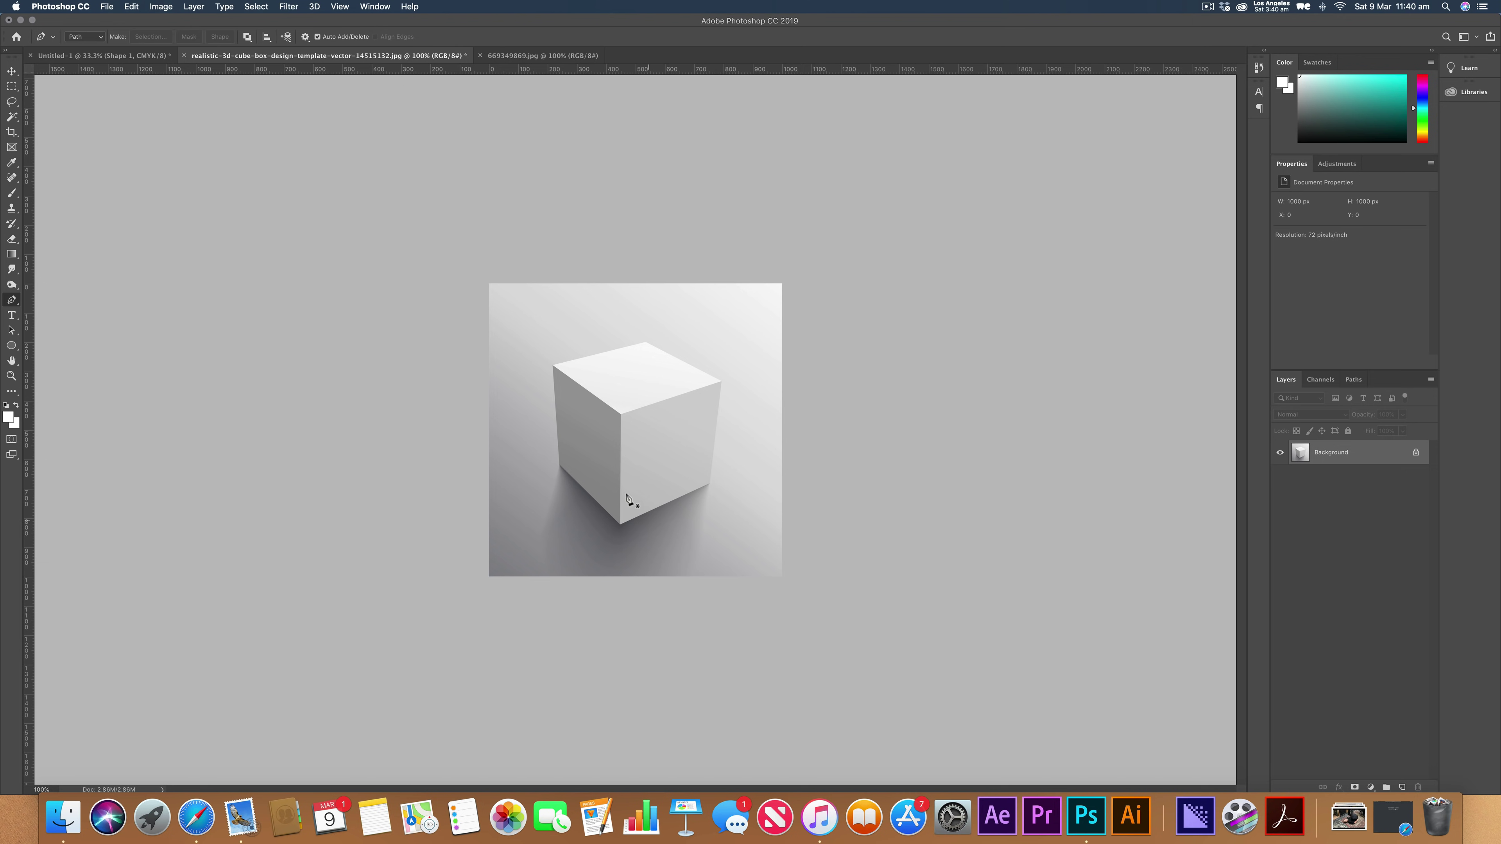
key(super+equal)
key(super+equal)
key(super+equal)
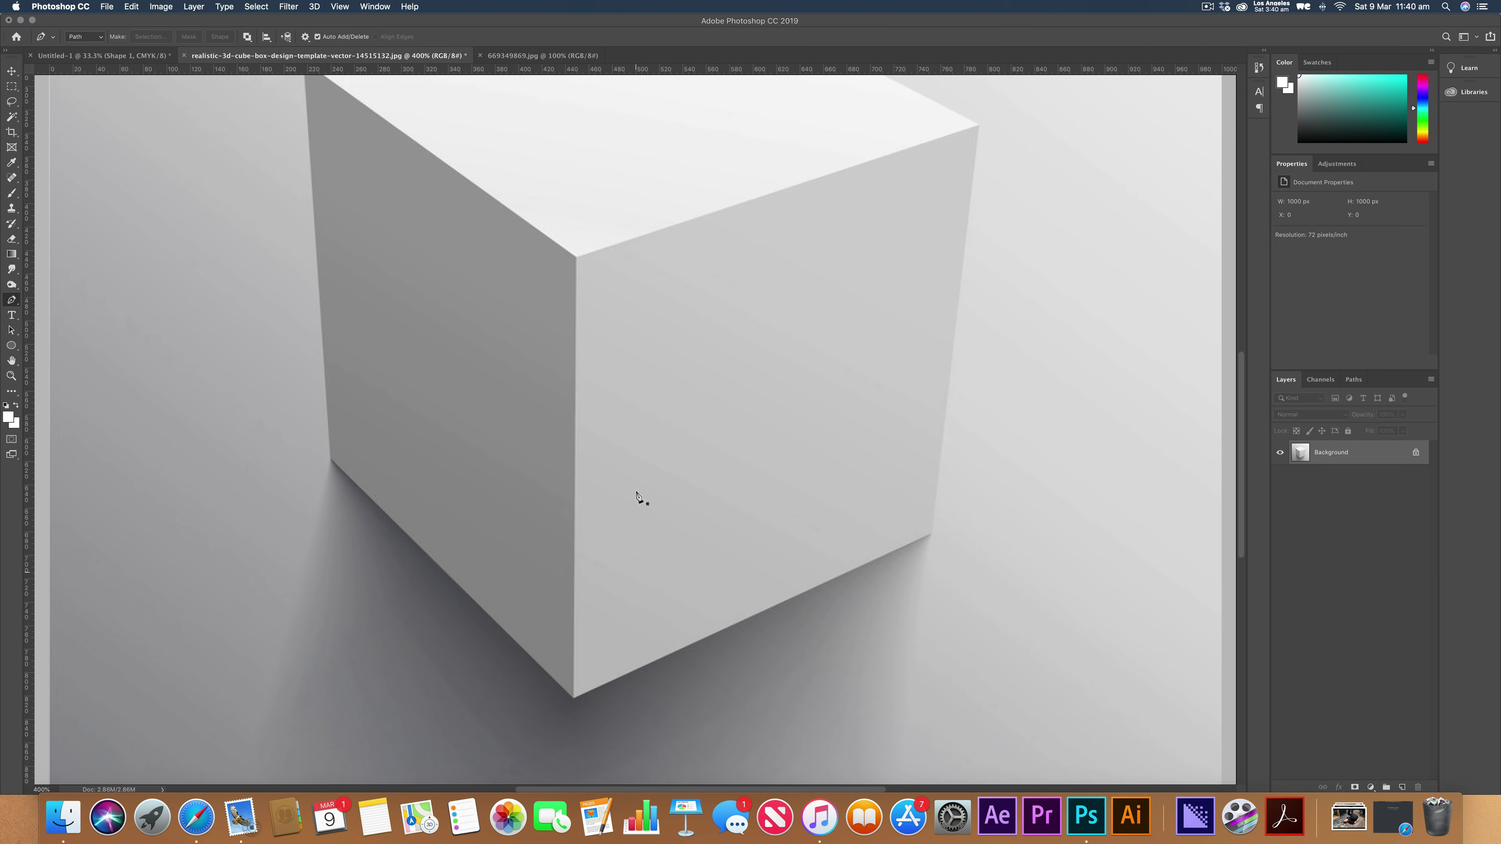
scroll(638, 497, up, 5)
scroll(638, 497, down, 6)
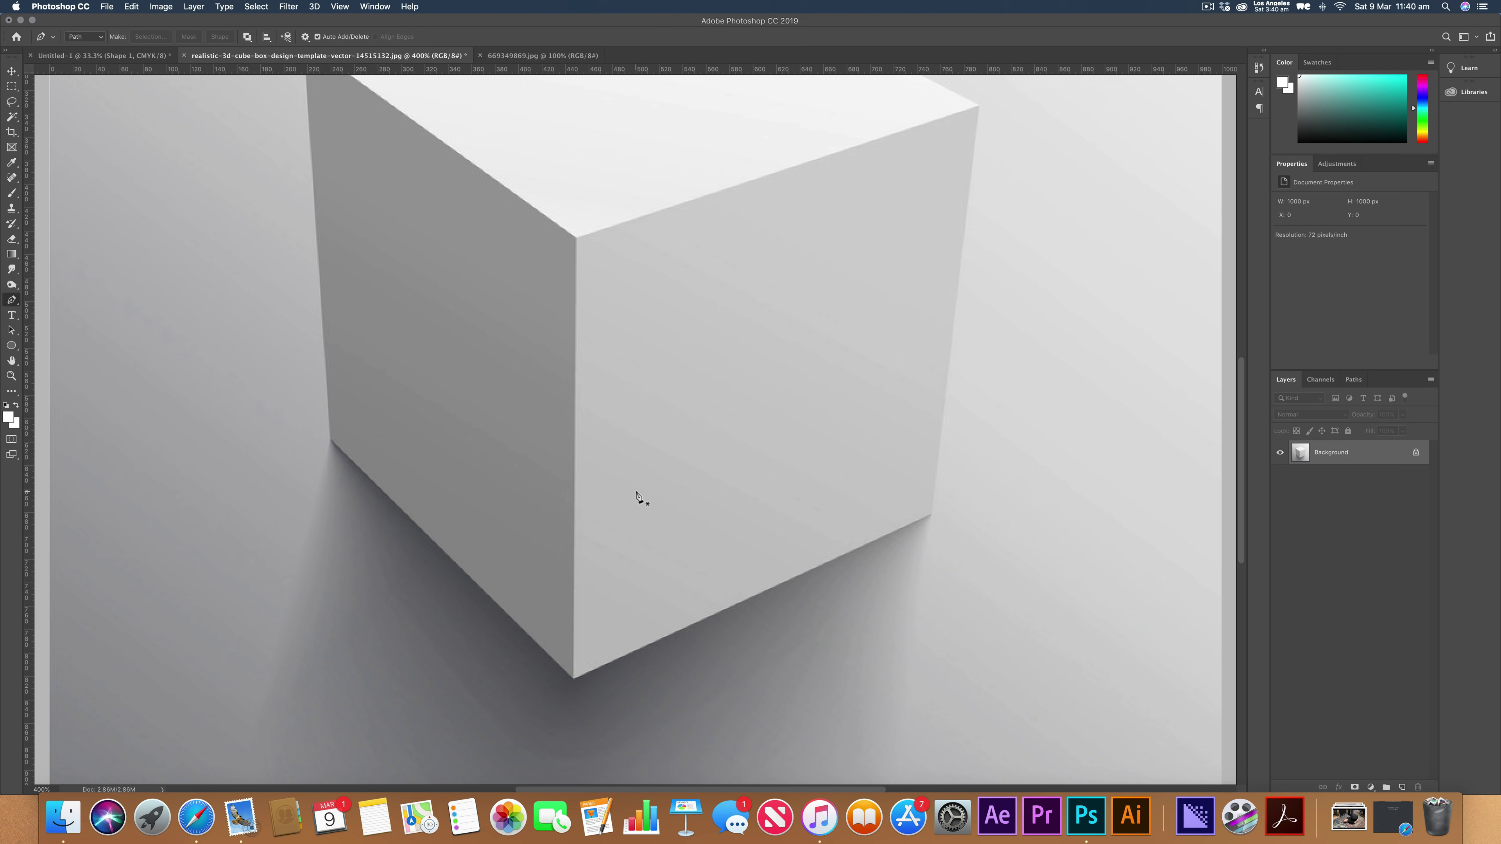
click(573, 679)
scroll(342, 447, up, 15)
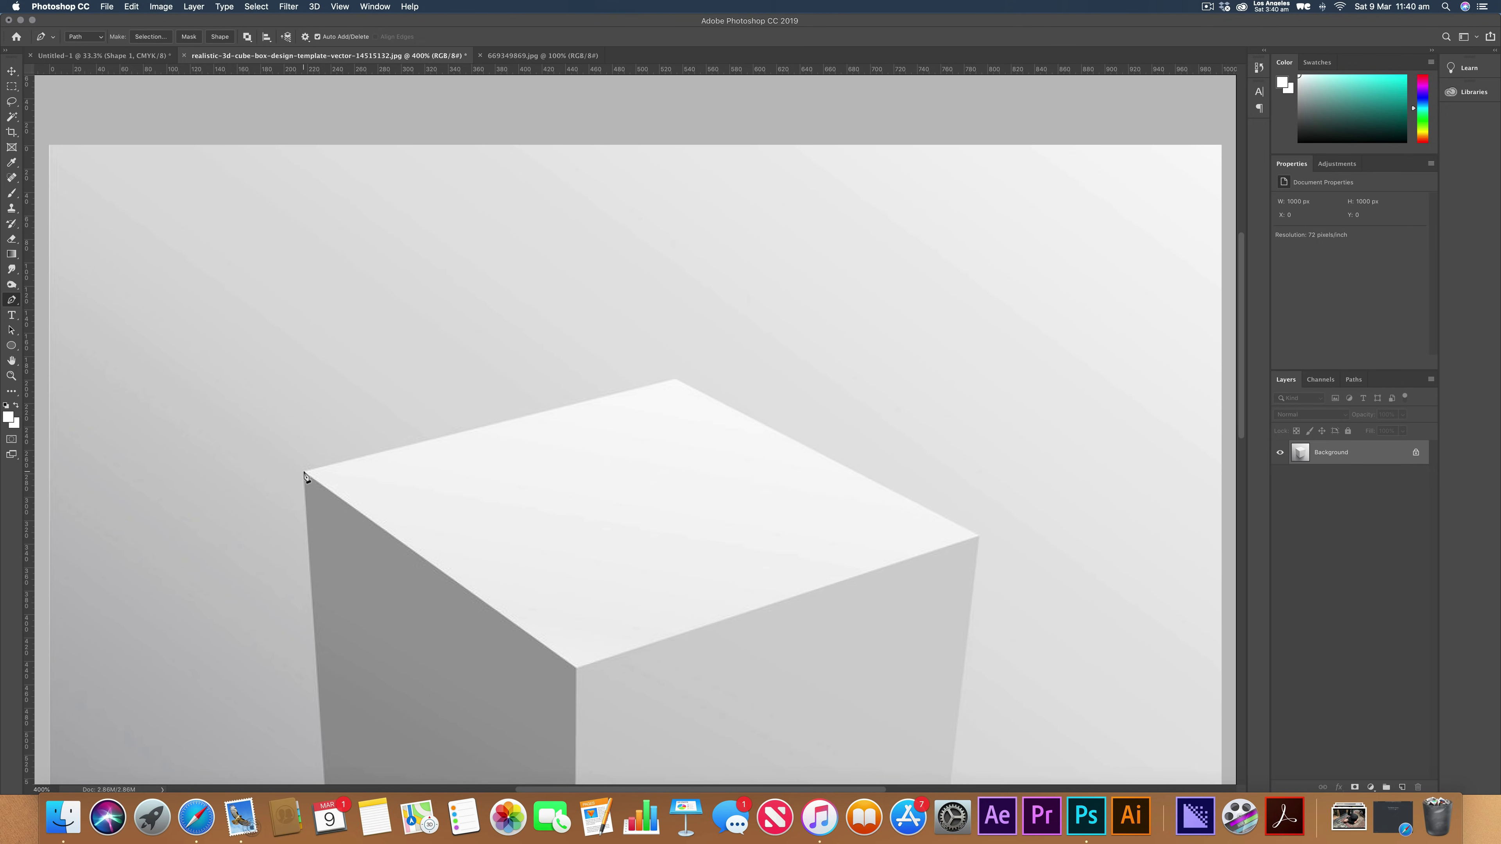
click(305, 473)
click(675, 379)
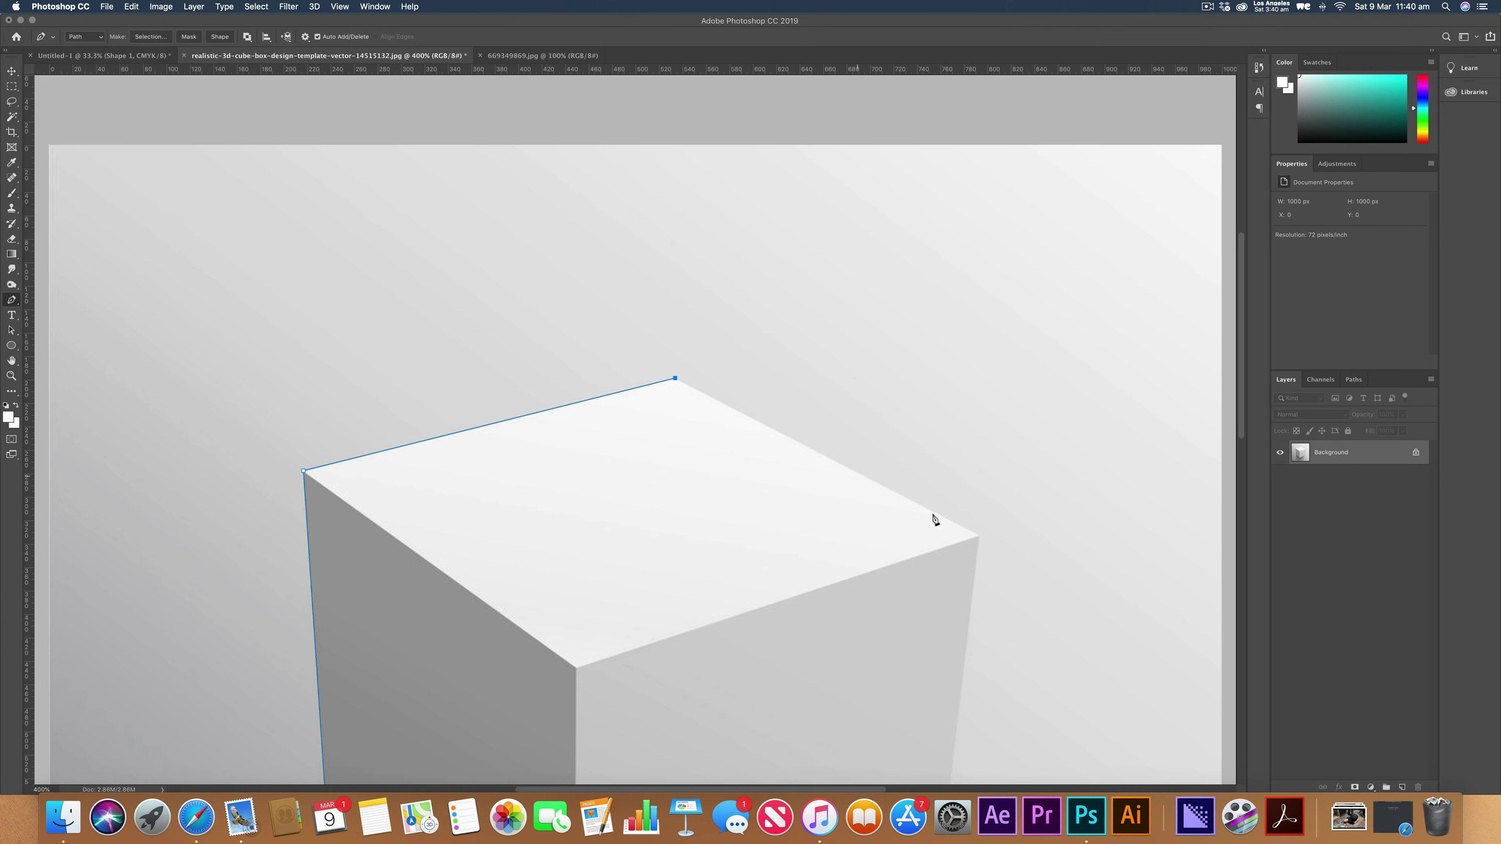
click(978, 539)
scroll(969, 547, down, 14)
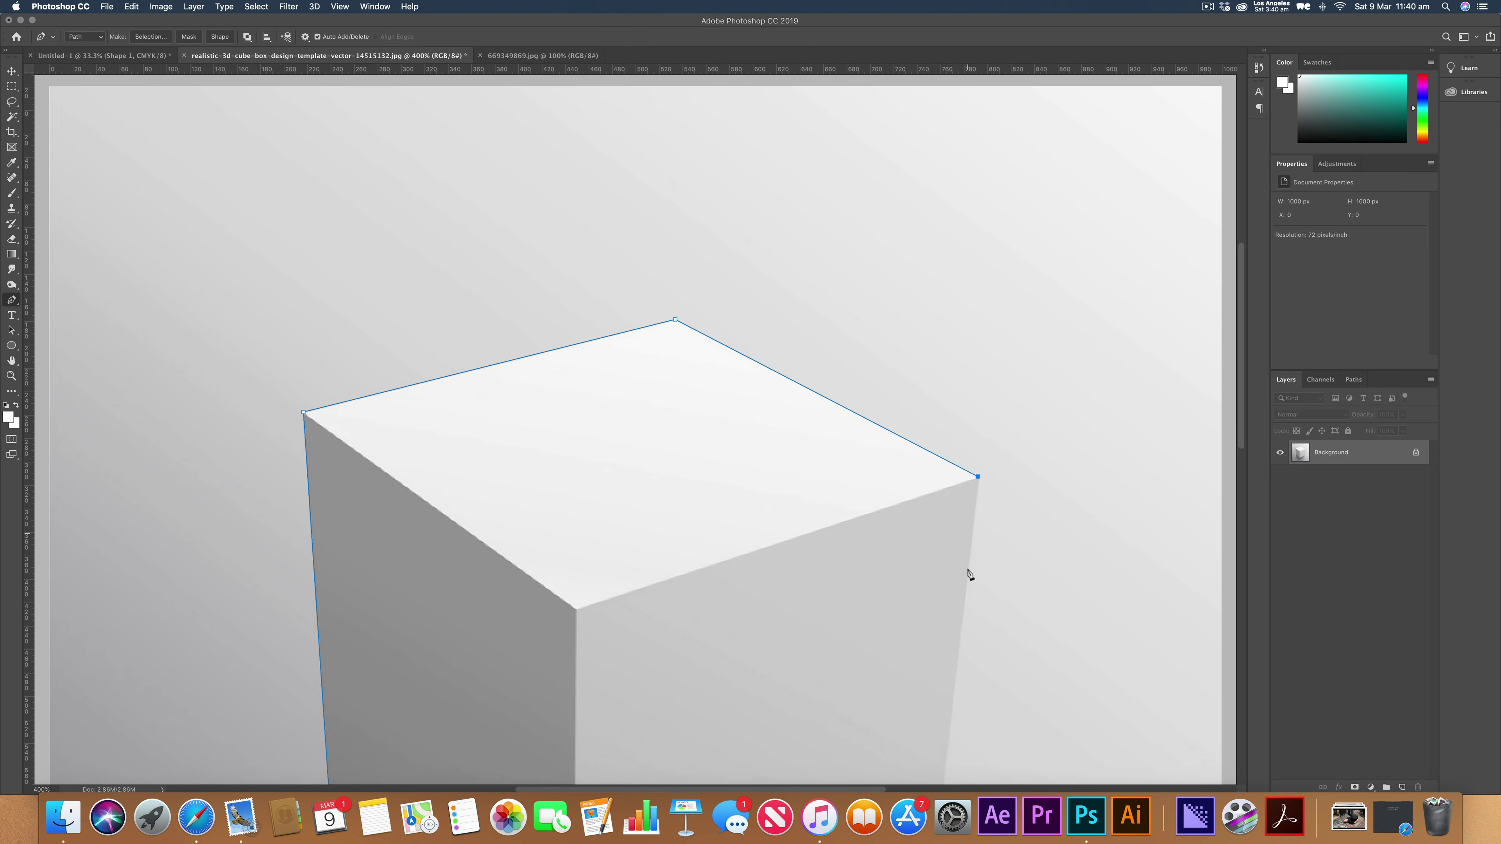
click(931, 549)
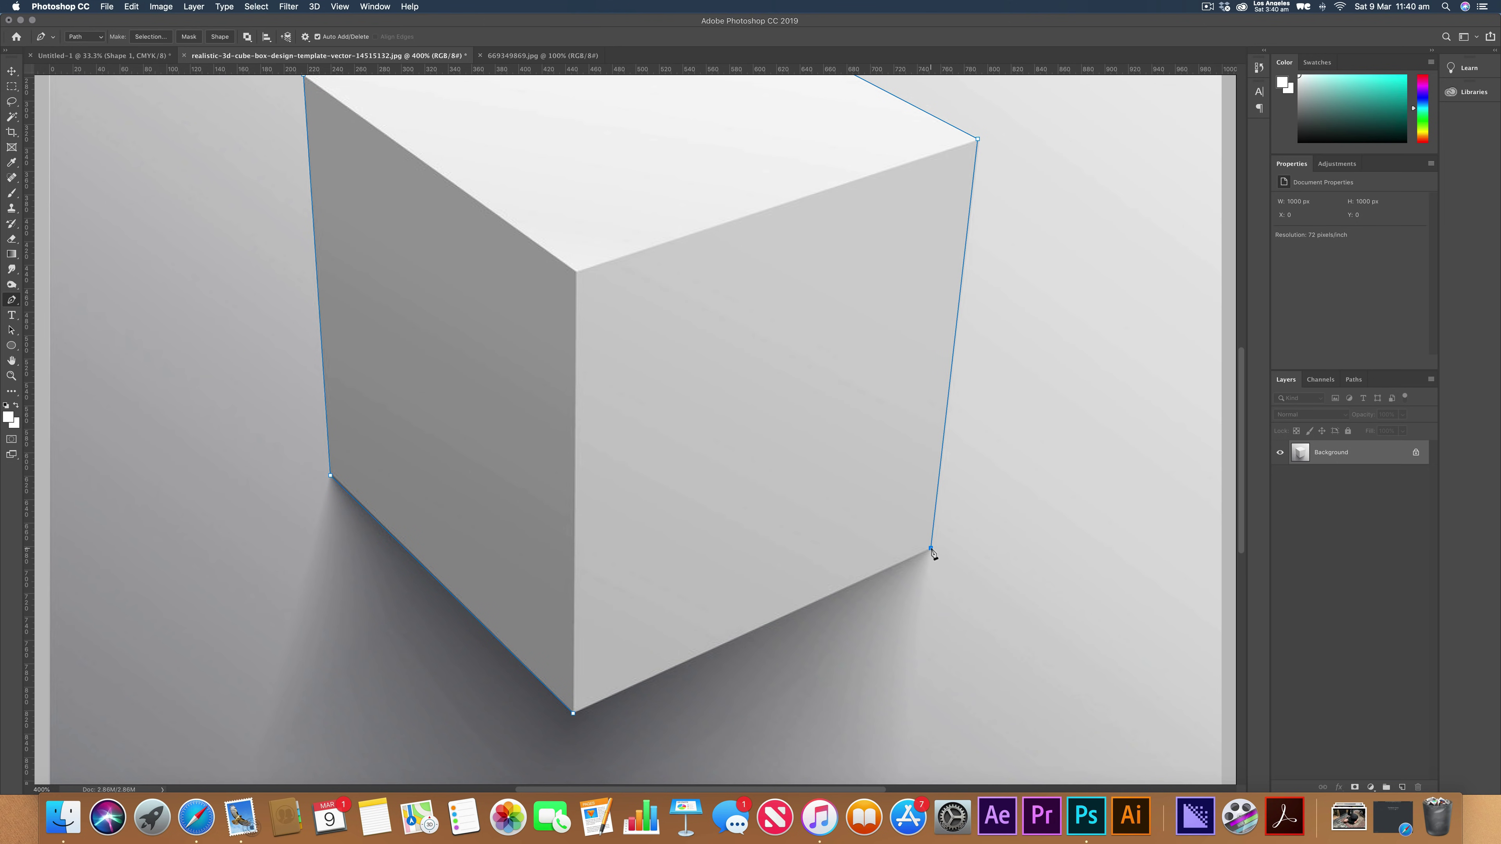
click(574, 714)
- Convert the cube path into a new anti-aliased selection with a feather radius of 0 pixels
key(super+minus)
key(super+minus)
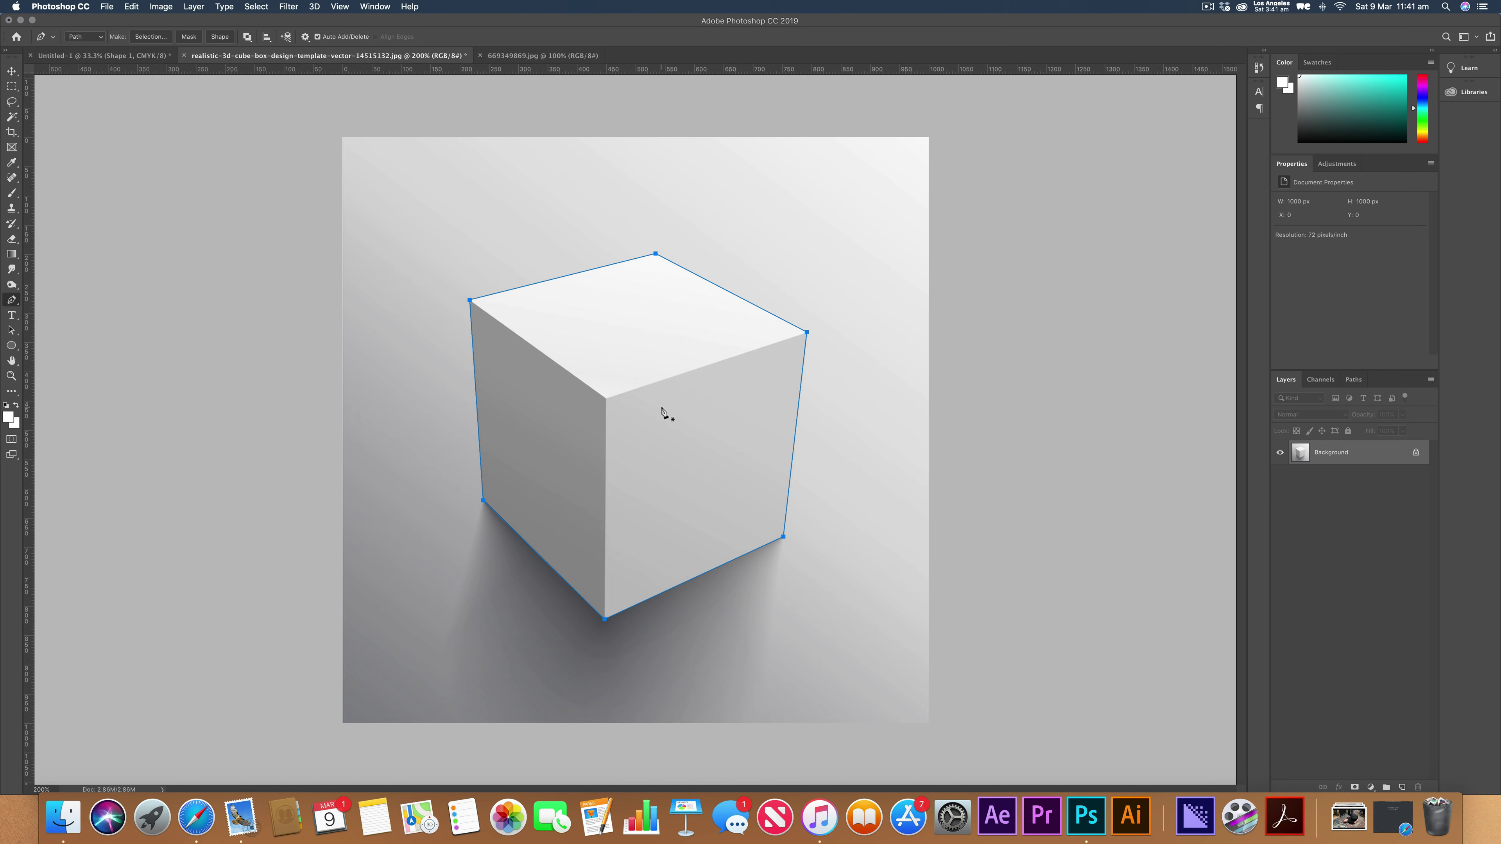
right_click(664, 319)
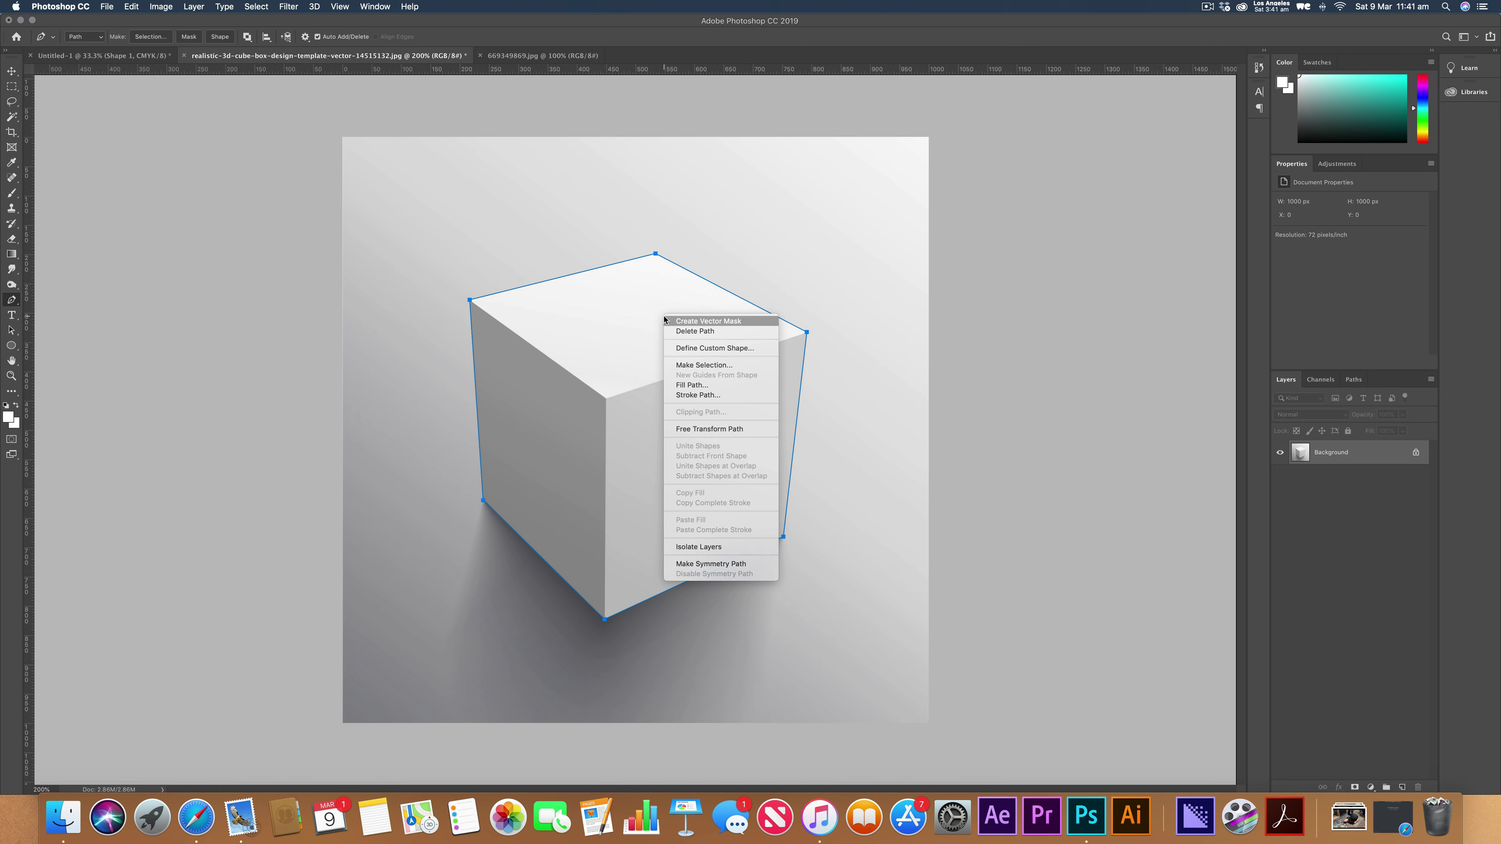
click(702, 366)
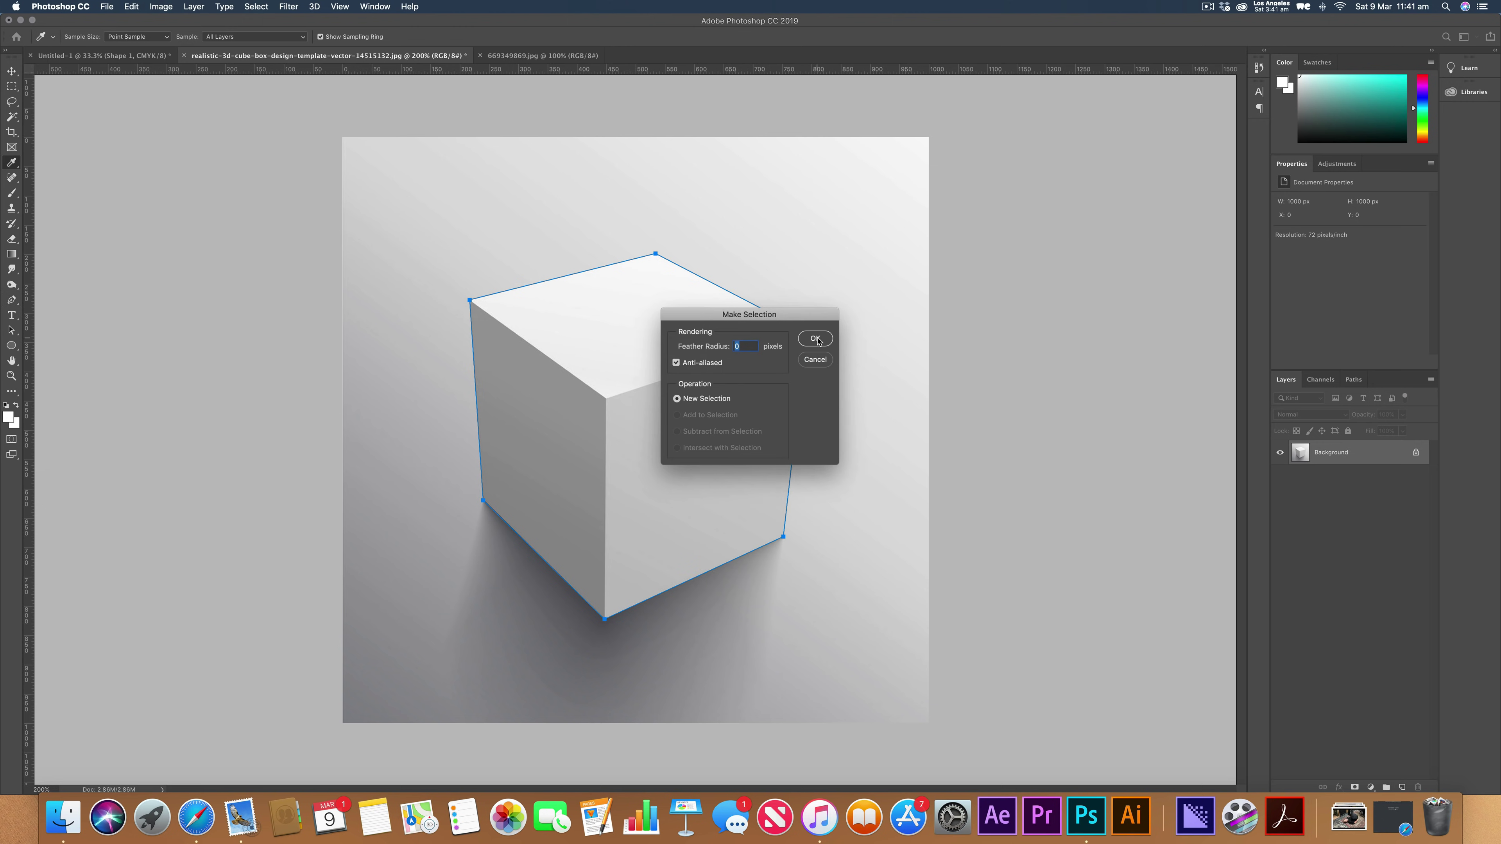
click(816, 339)
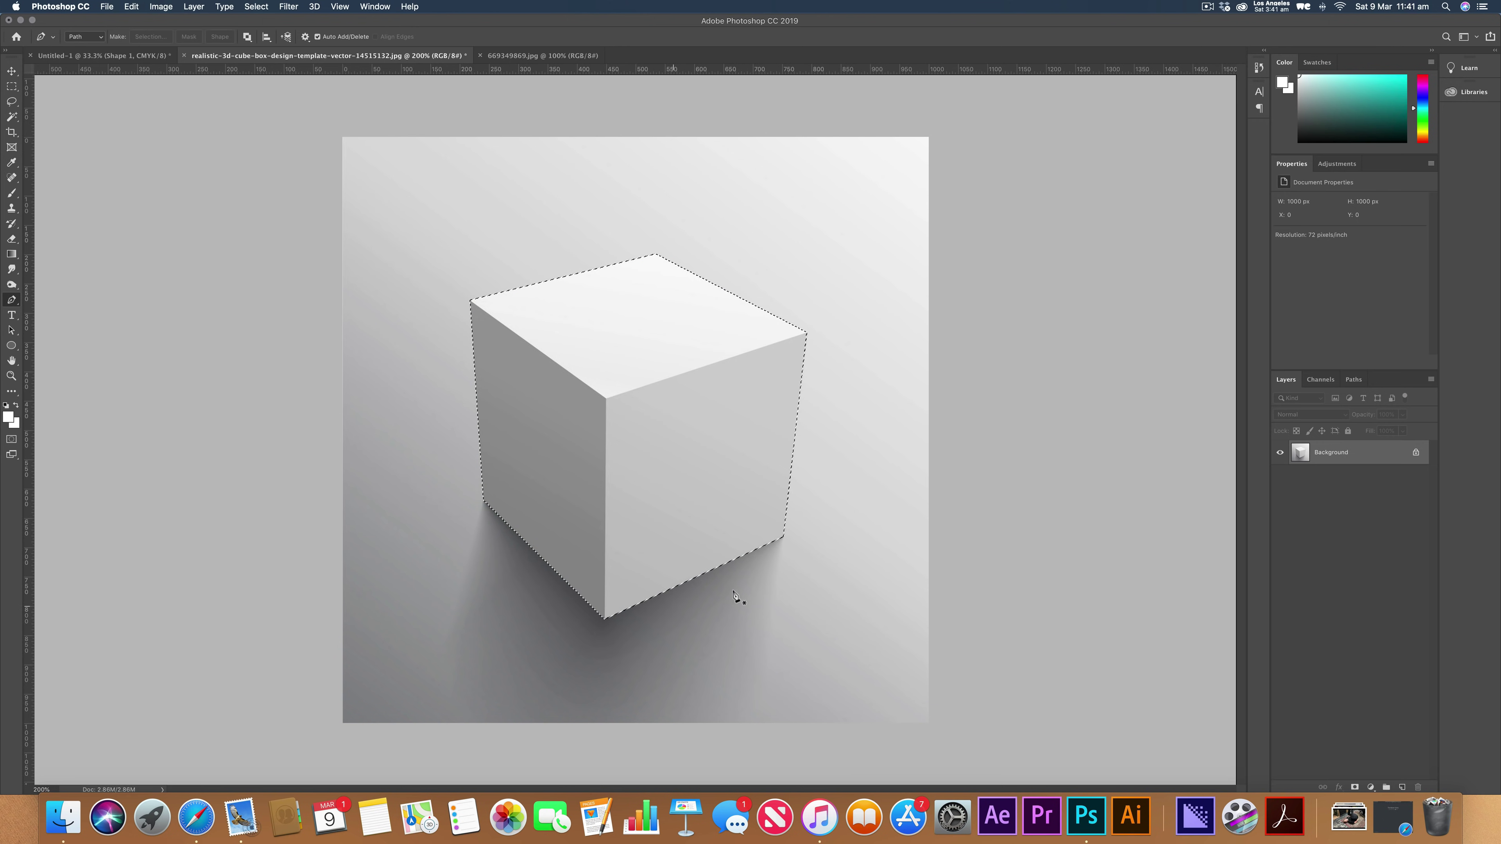
- Convert the locked Background into a regular layer and invert the selection around the cube
key(ctrl+alt+shift+n)
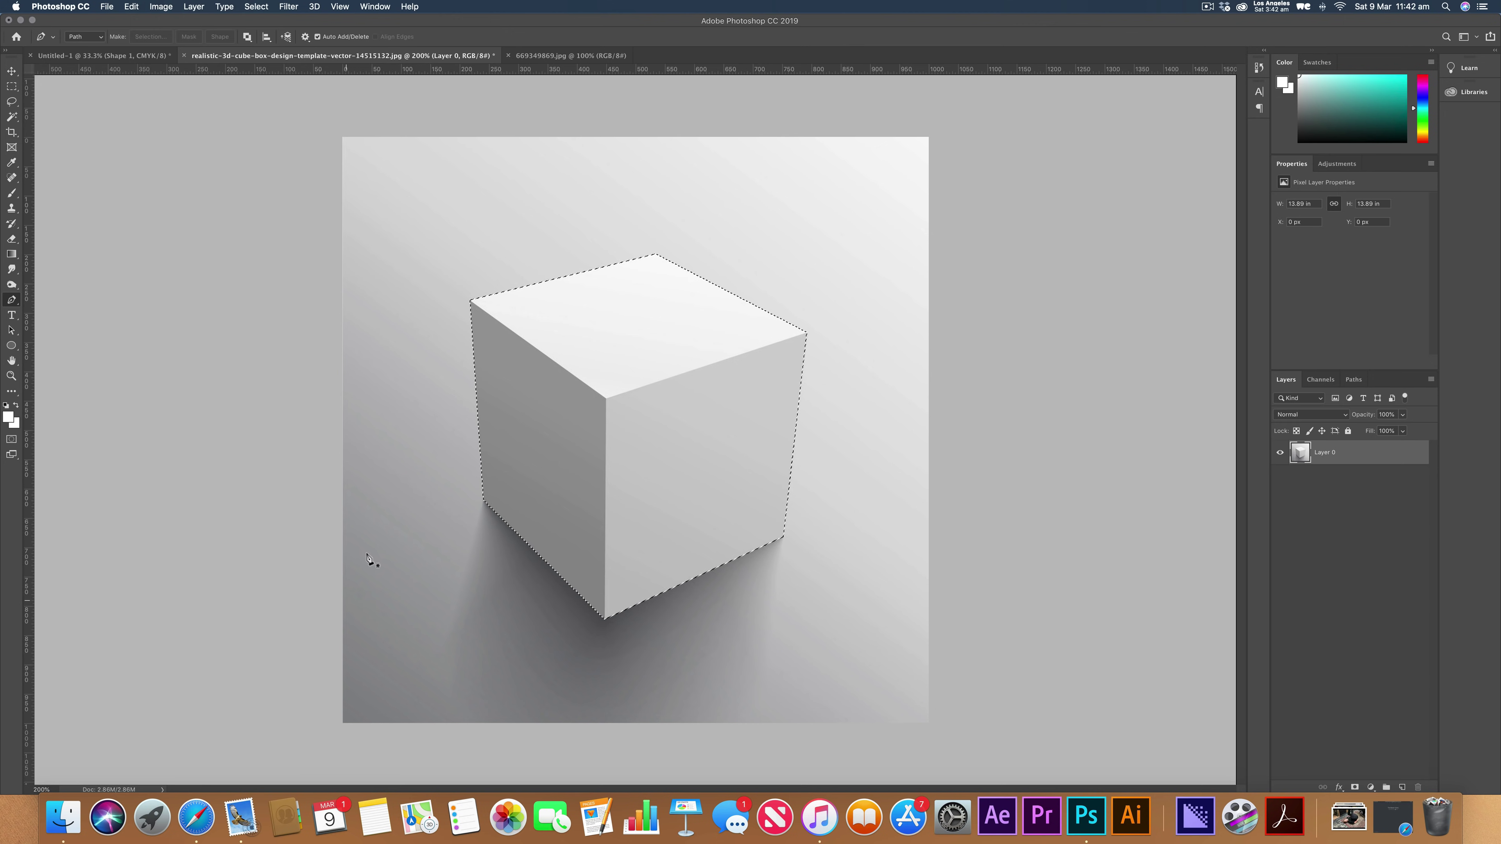
click(253, 6)
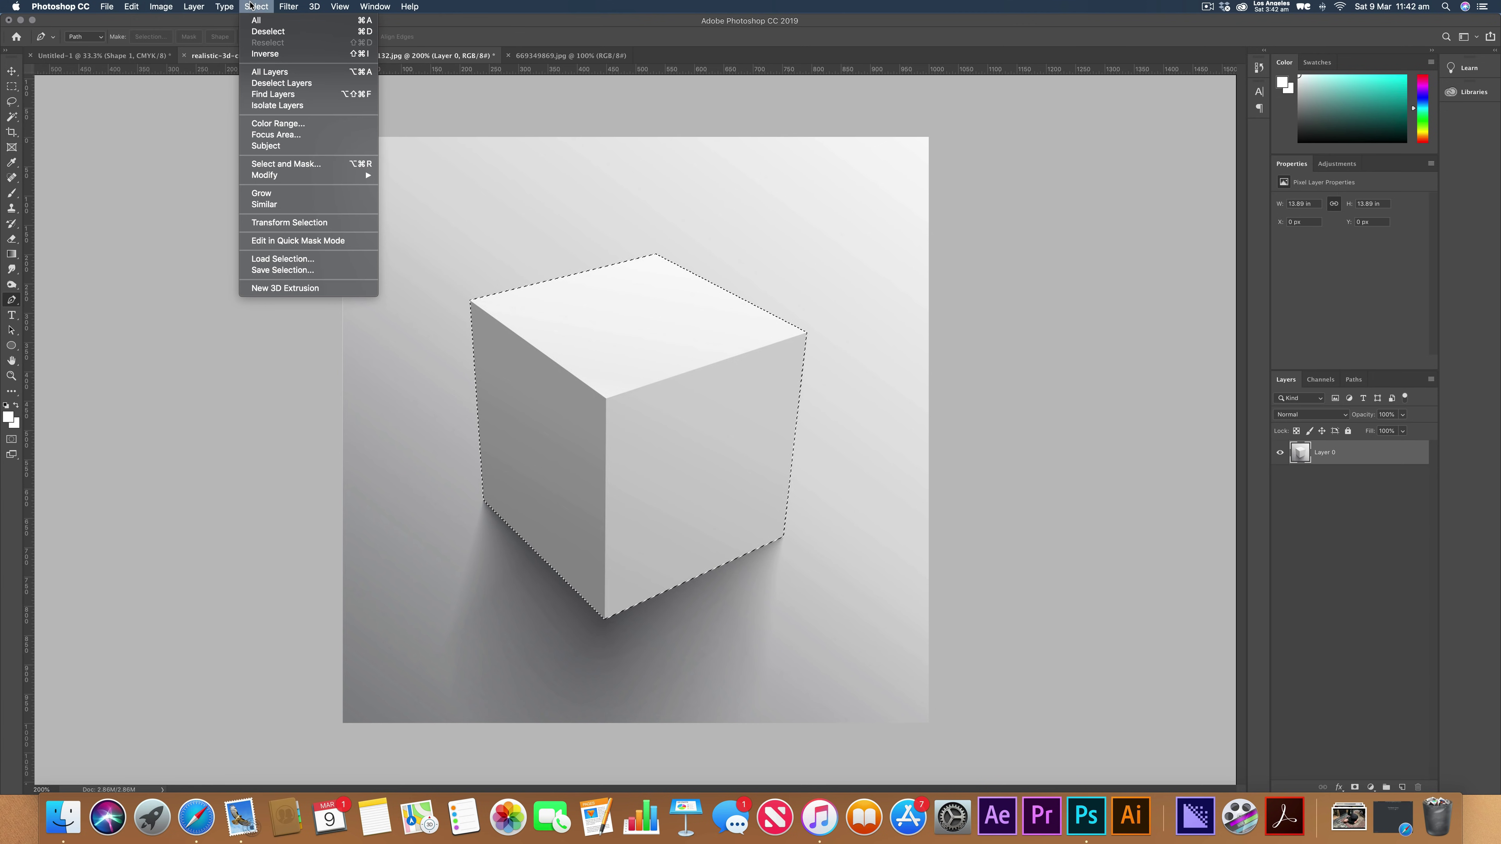
click(267, 55)
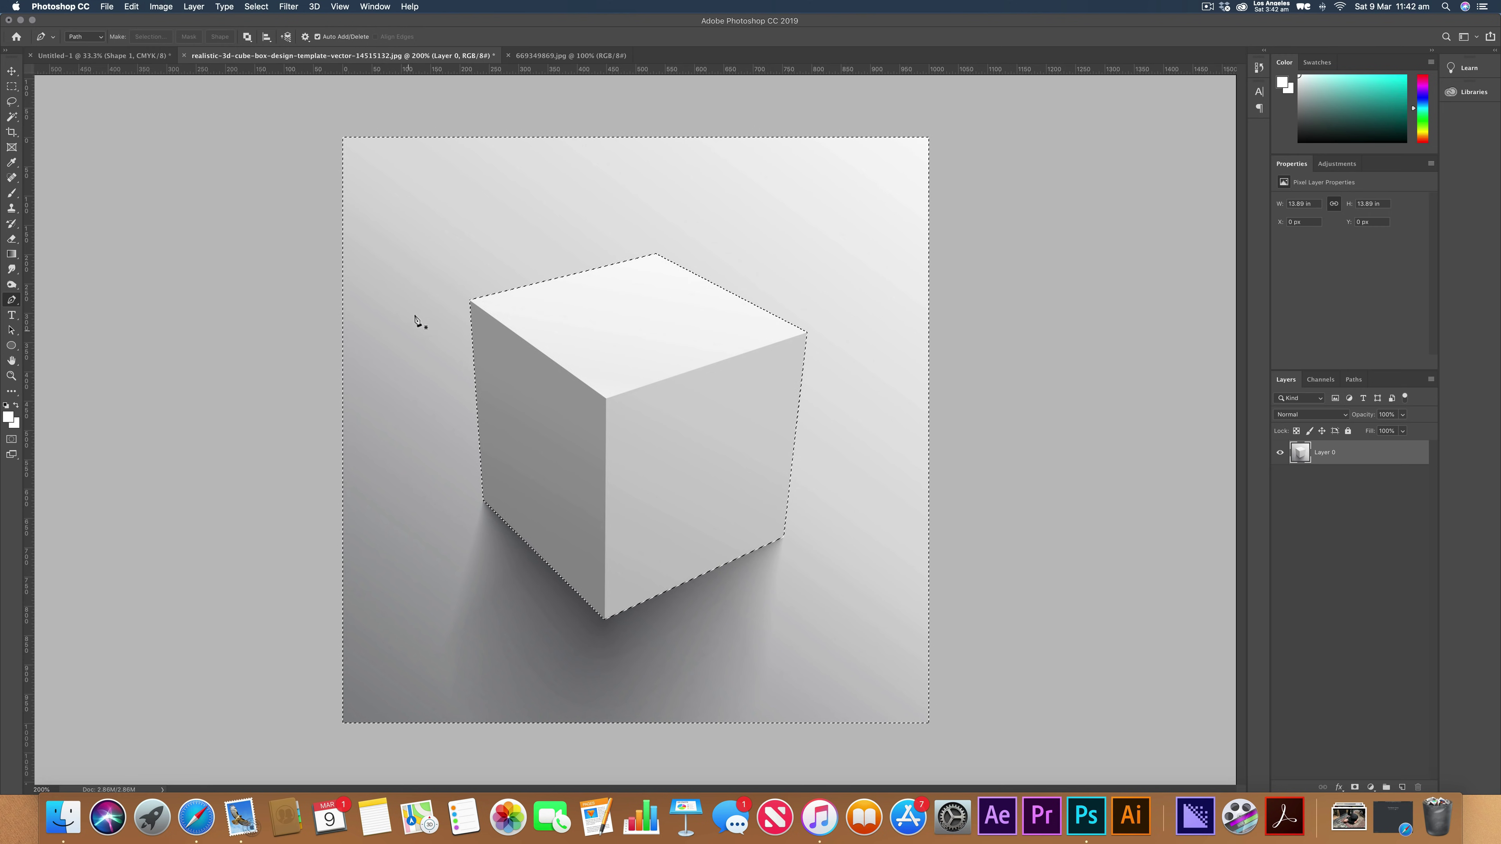
- Erase the background around the cube with an enlarged Eraser brush and clear the selection
key(e)
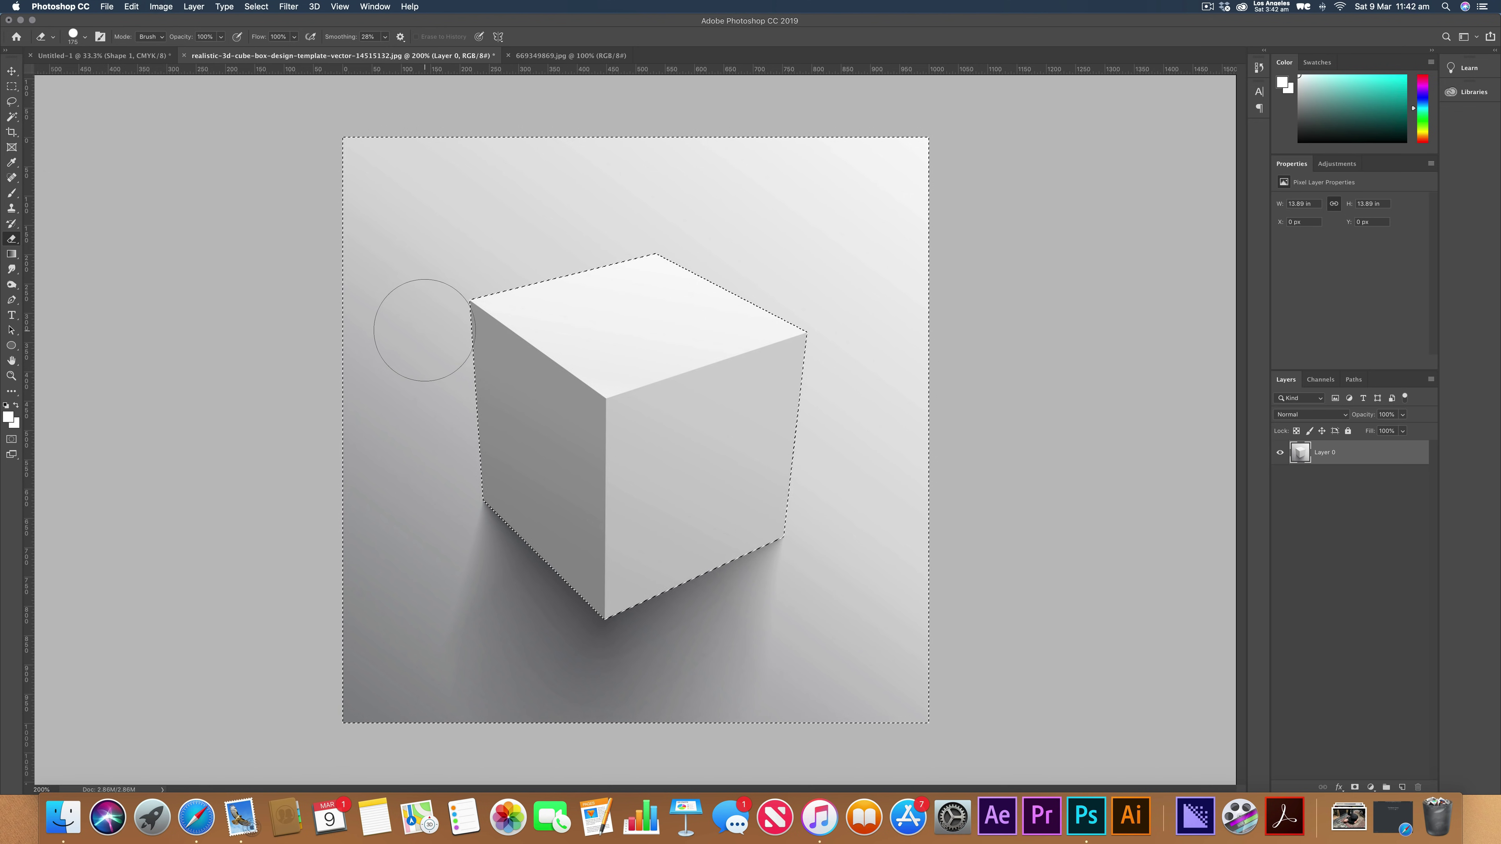
key(bracketright)
key(bracketright)
key(bracketright)
mouse_move(442, 296)
mouse_down()
mouse_move(363, 165)
mouse_move(403, 407)
mouse_move(375, 754)
mouse_move(689, 684)
mouse_move(925, 691)
mouse_move(936, 514)
mouse_move(898, 354)
mouse_move(659, 120)
mouse_move(495, 188)
mouse_move(582, 289)
mouse_move(484, 429)
mouse_move(499, 605)
mouse_move(608, 667)
mouse_move(843, 604)
mouse_move(811, 406)
mouse_move(805, 193)
mouse_move(895, 172)
mouse_move(926, 306)
mouse_up()
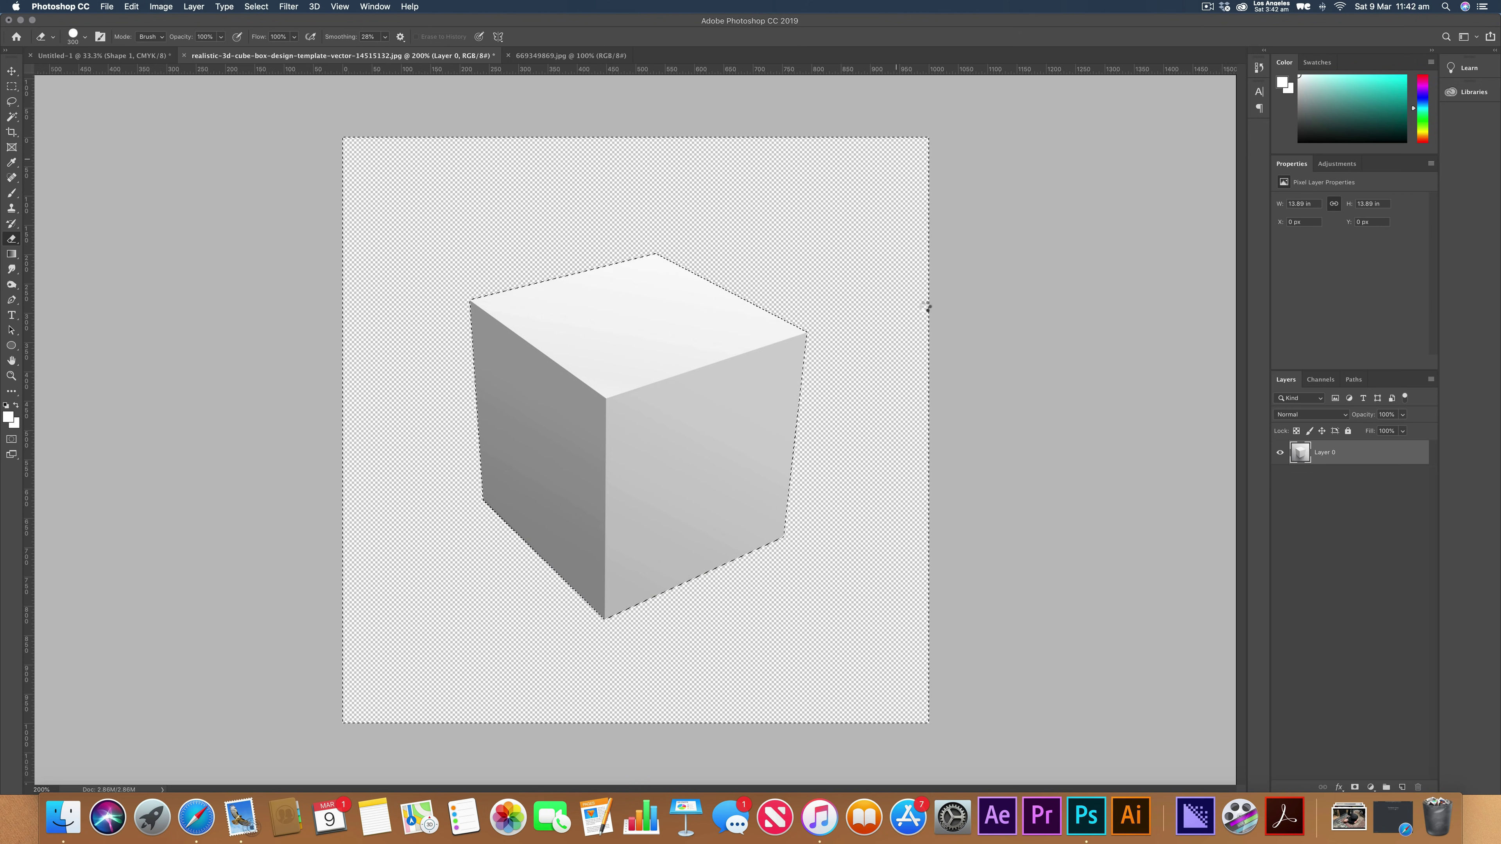
key(m)
click(525, 330)
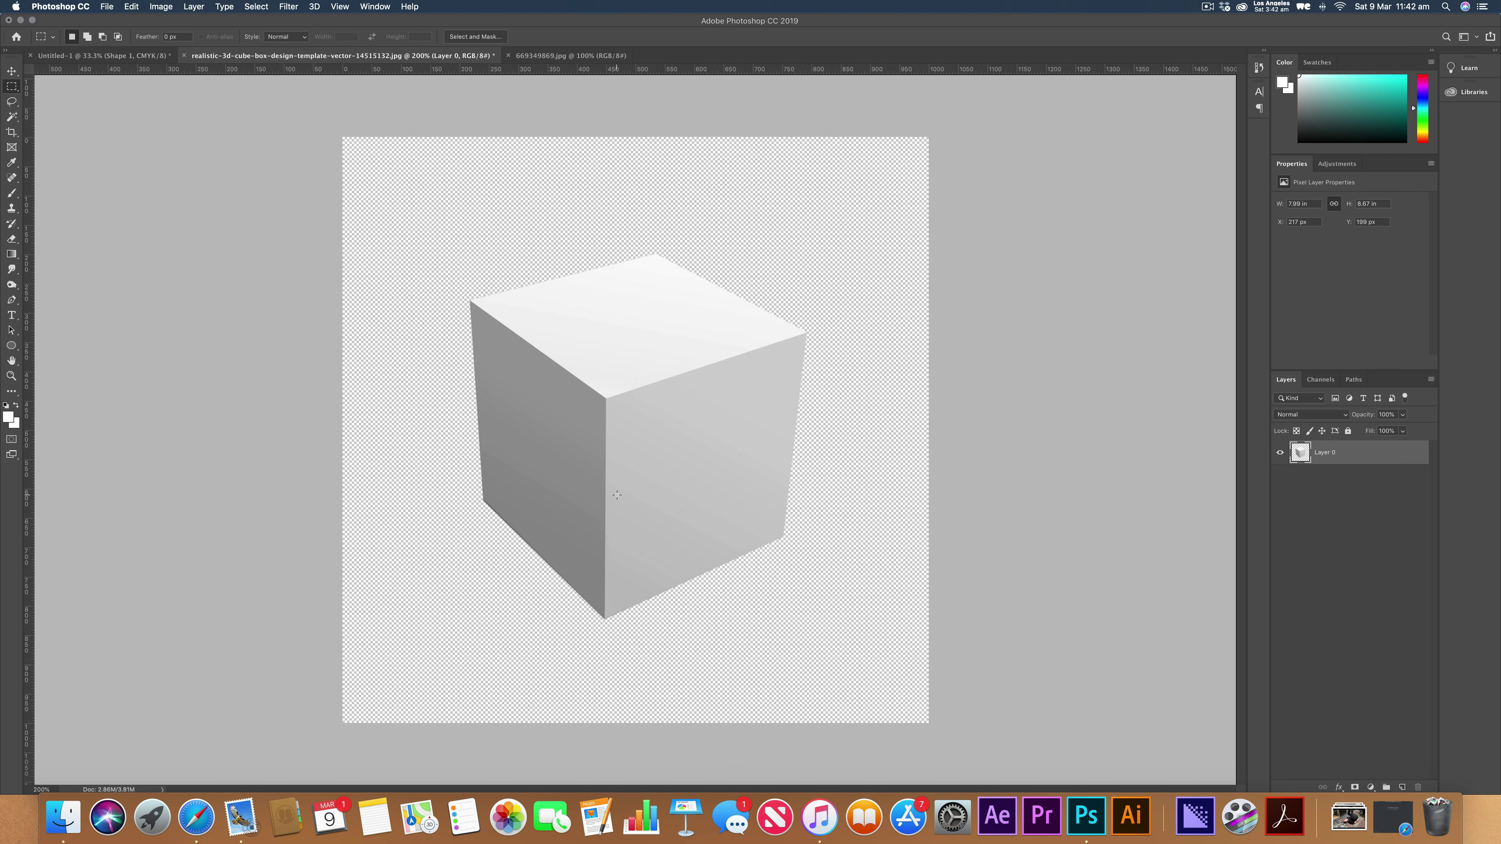
- Undo the background erasing and add a layer mask to Layer 0 from the cube selection
key(super+z)
key(super+z)
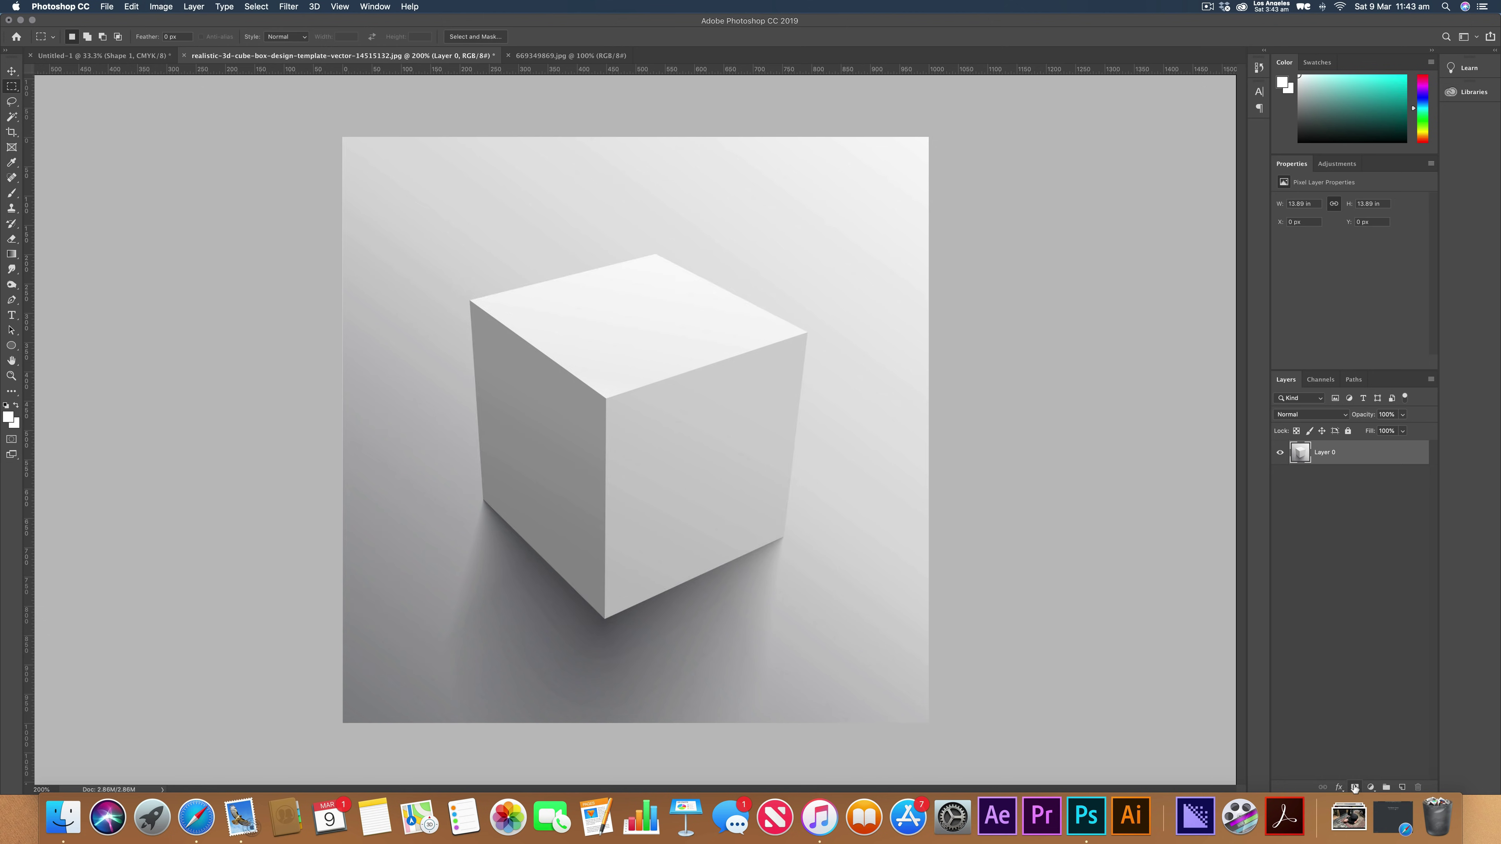
click(1354, 788)
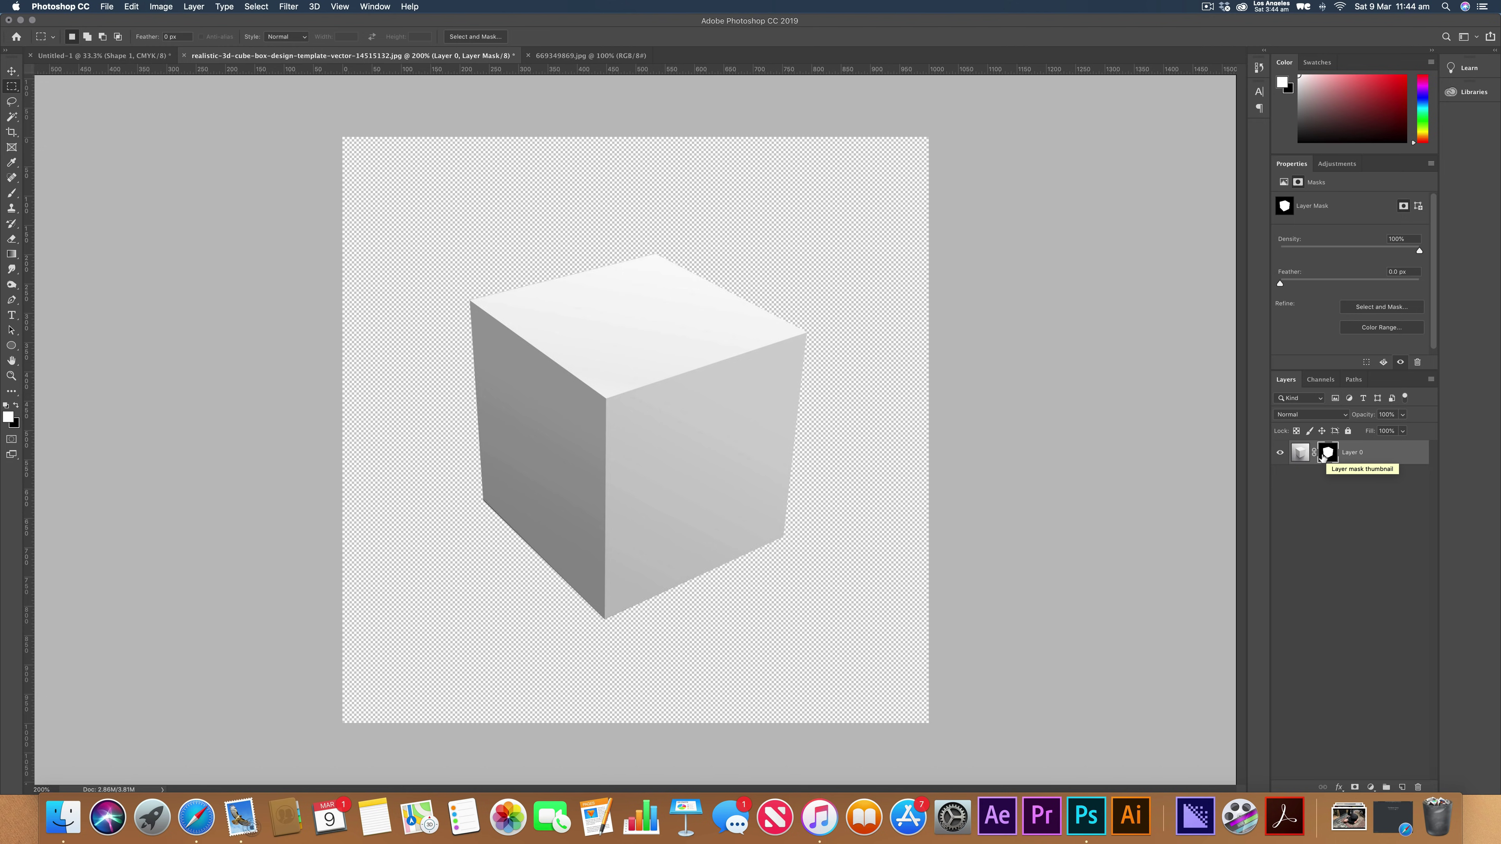
- Disable the layer mask on Layer 0 after checking the cube's masked edges up close
key(super+plus)
key(super+plus)
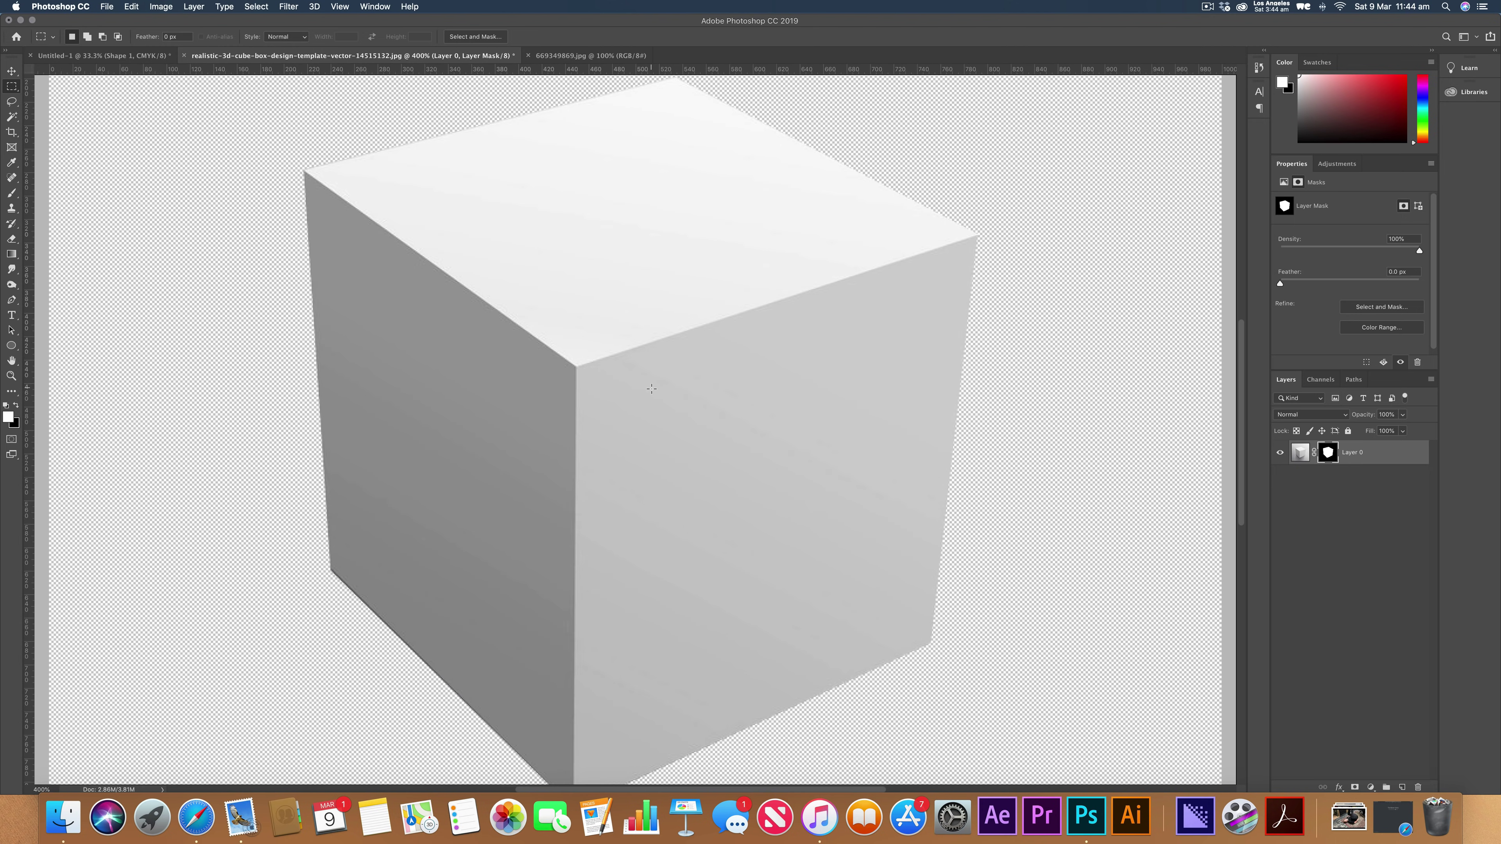
key(super+plus)
scroll(651, 389, up, 4)
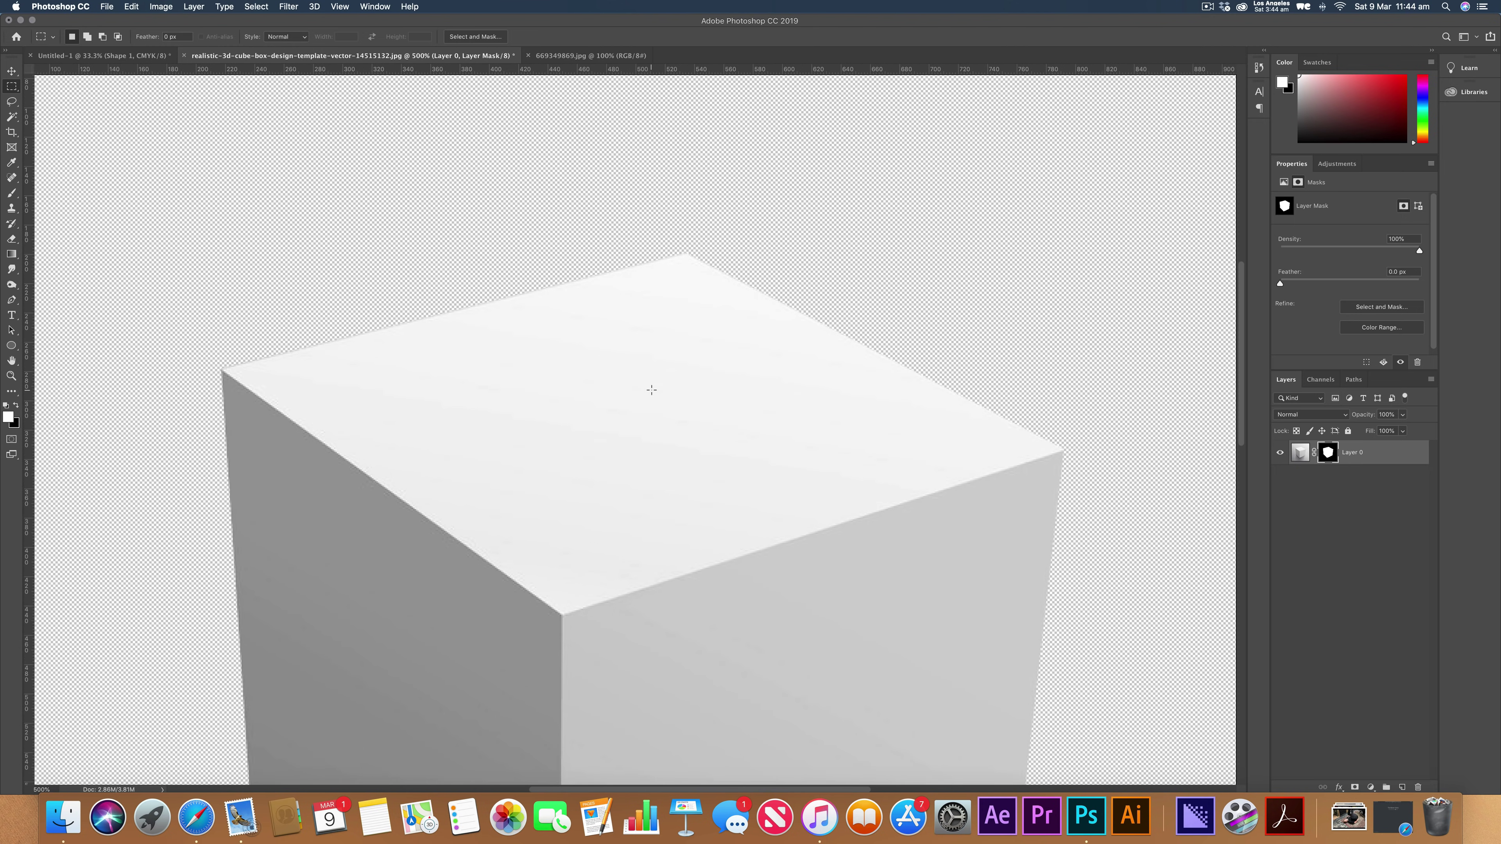
right_click(1328, 454)
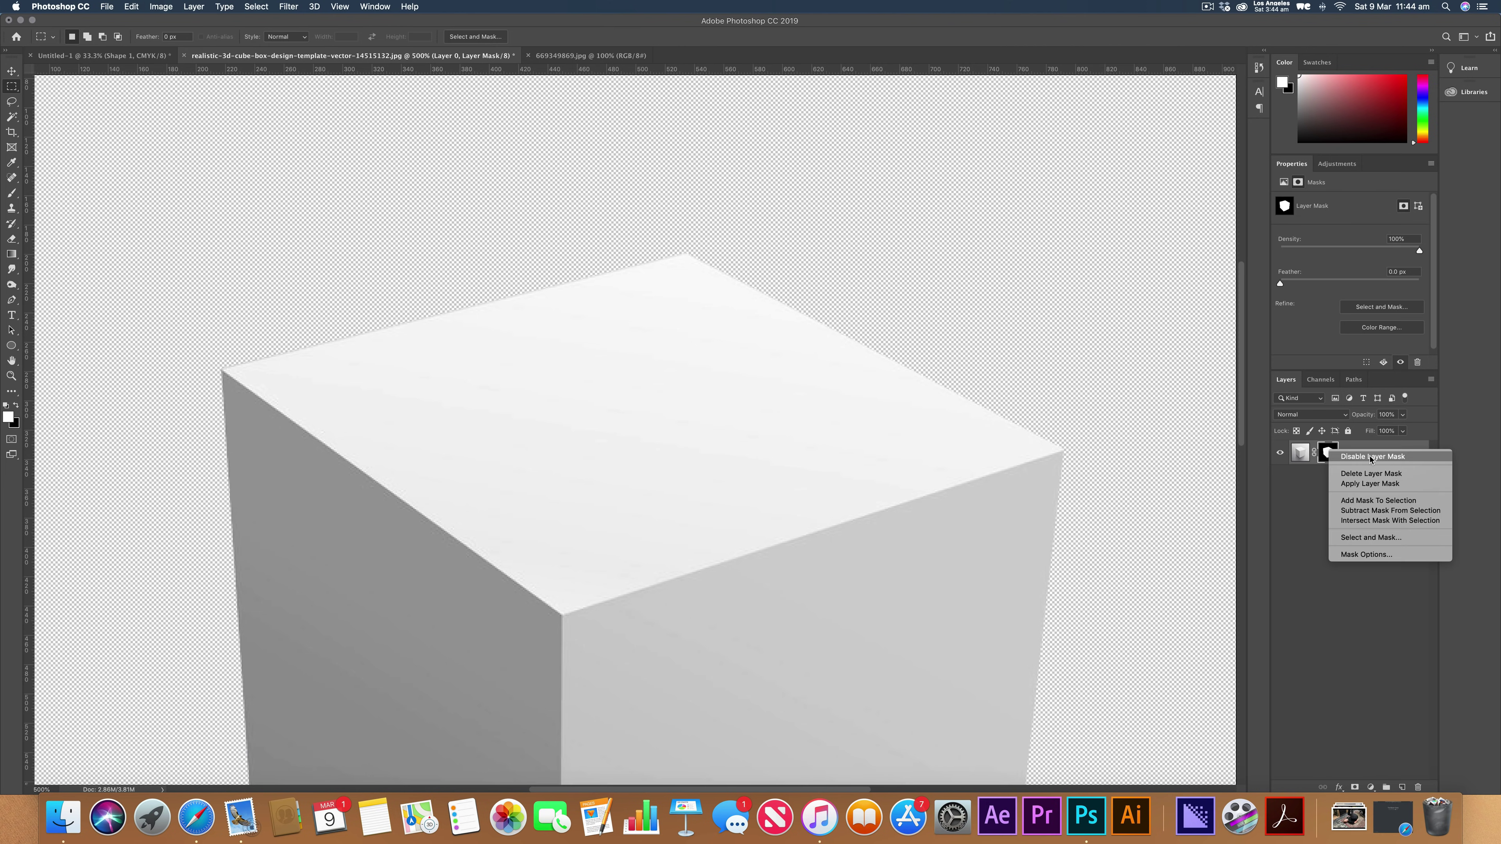
click(1359, 459)
key(super+minus)
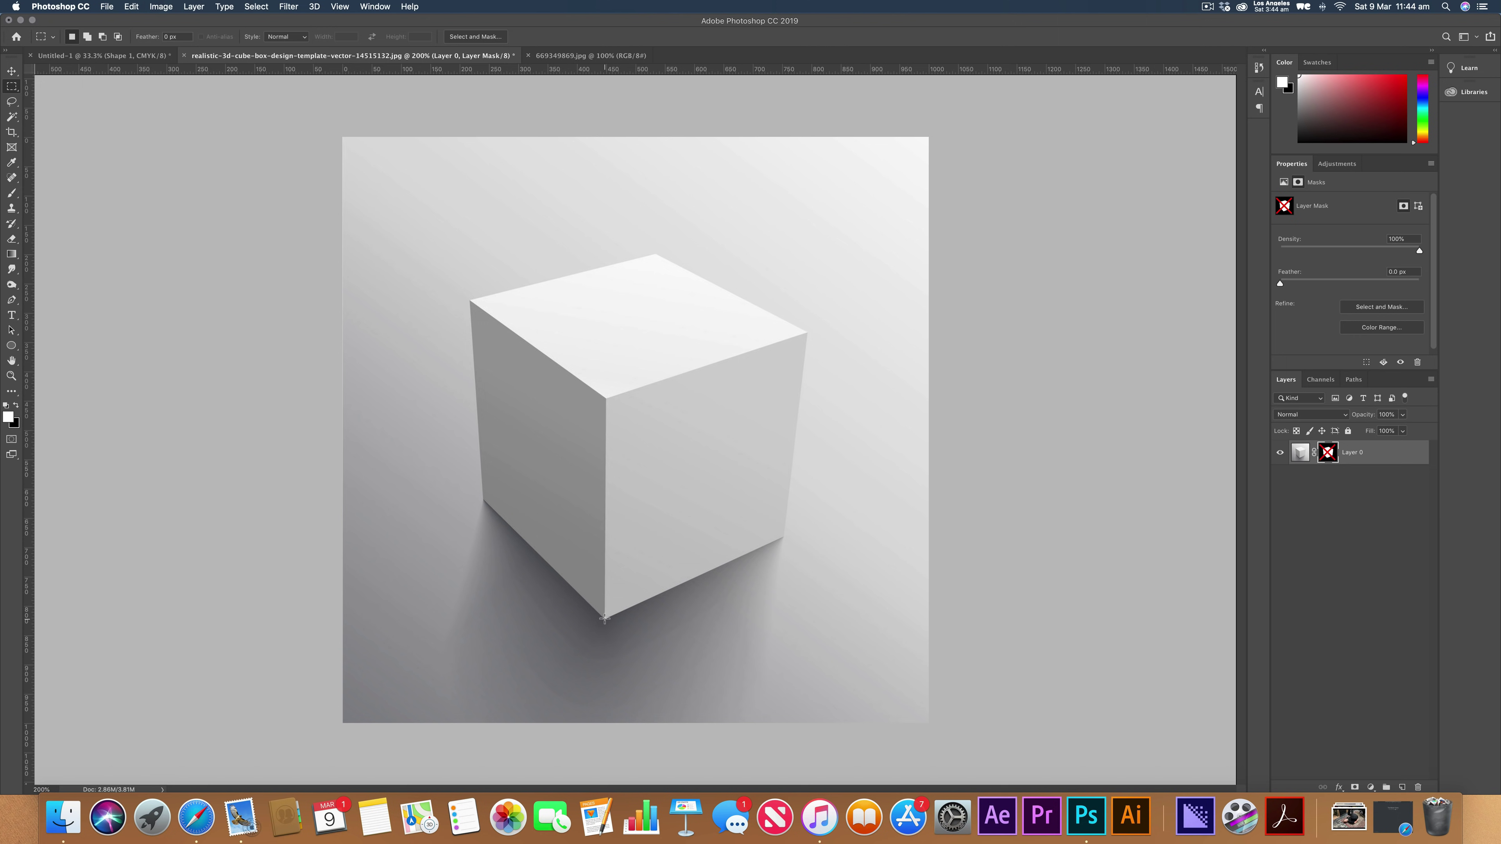
- Switch to the Untitled-1 document and delete the Shape 1 layer
click(81, 54)
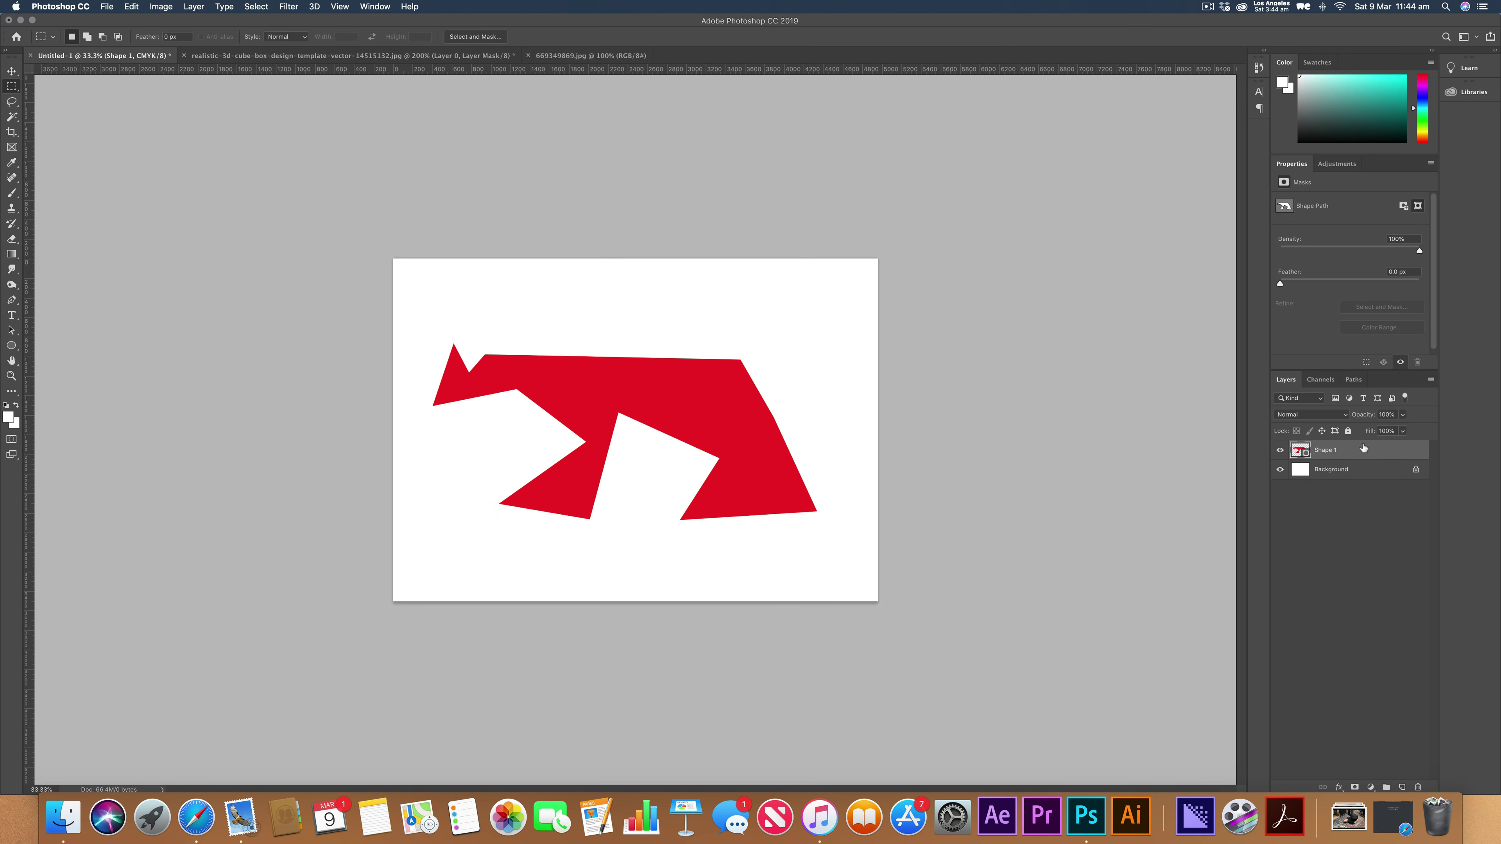
key(Delete)
- Draw an open path with the Pen tool across the canvas, arching its segment upward with direction handles on the second anchor point
key(p)
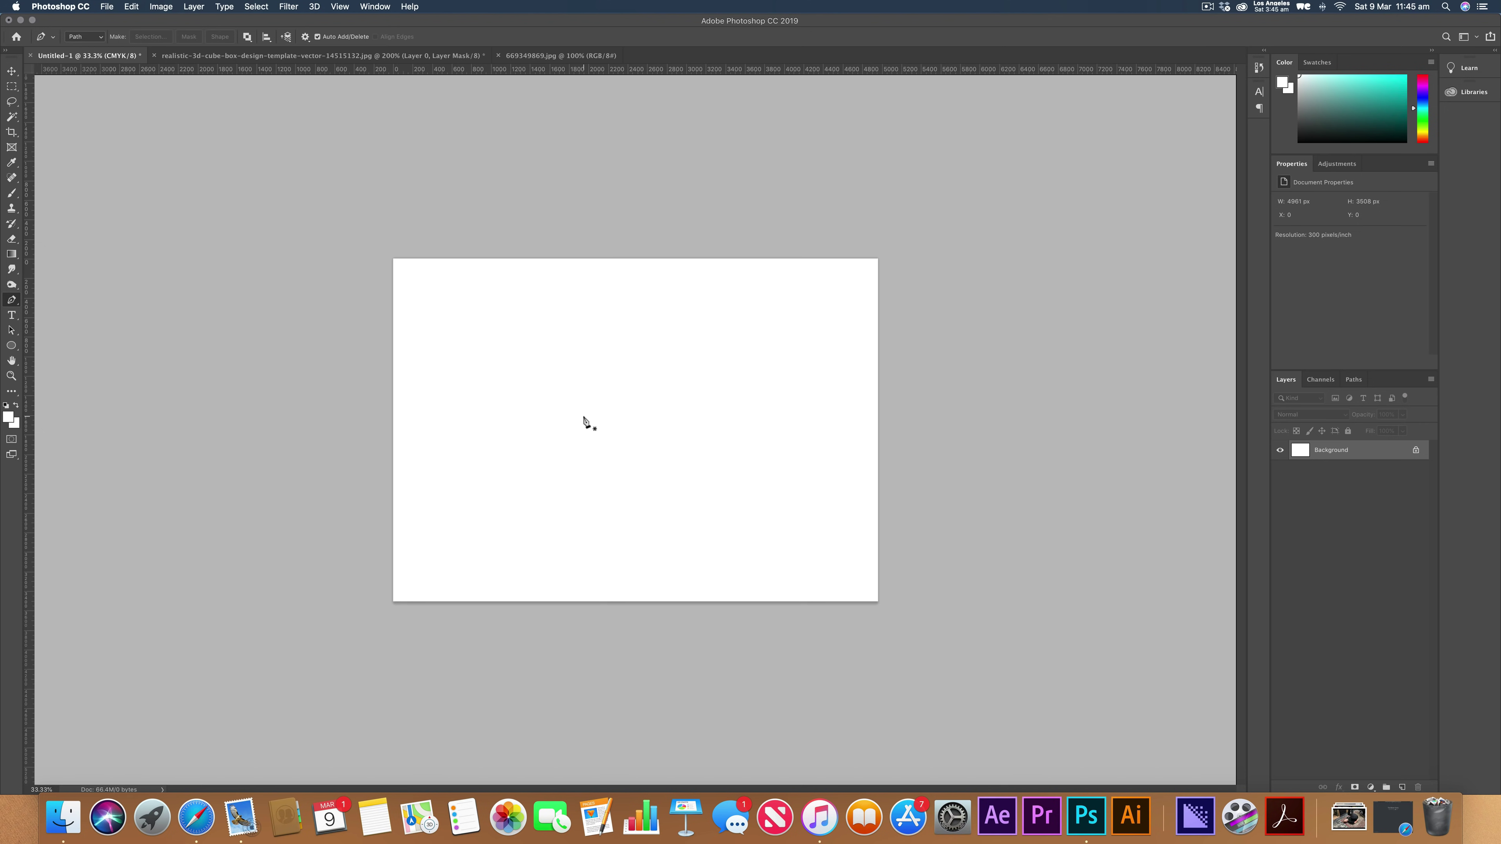
click(476, 396)
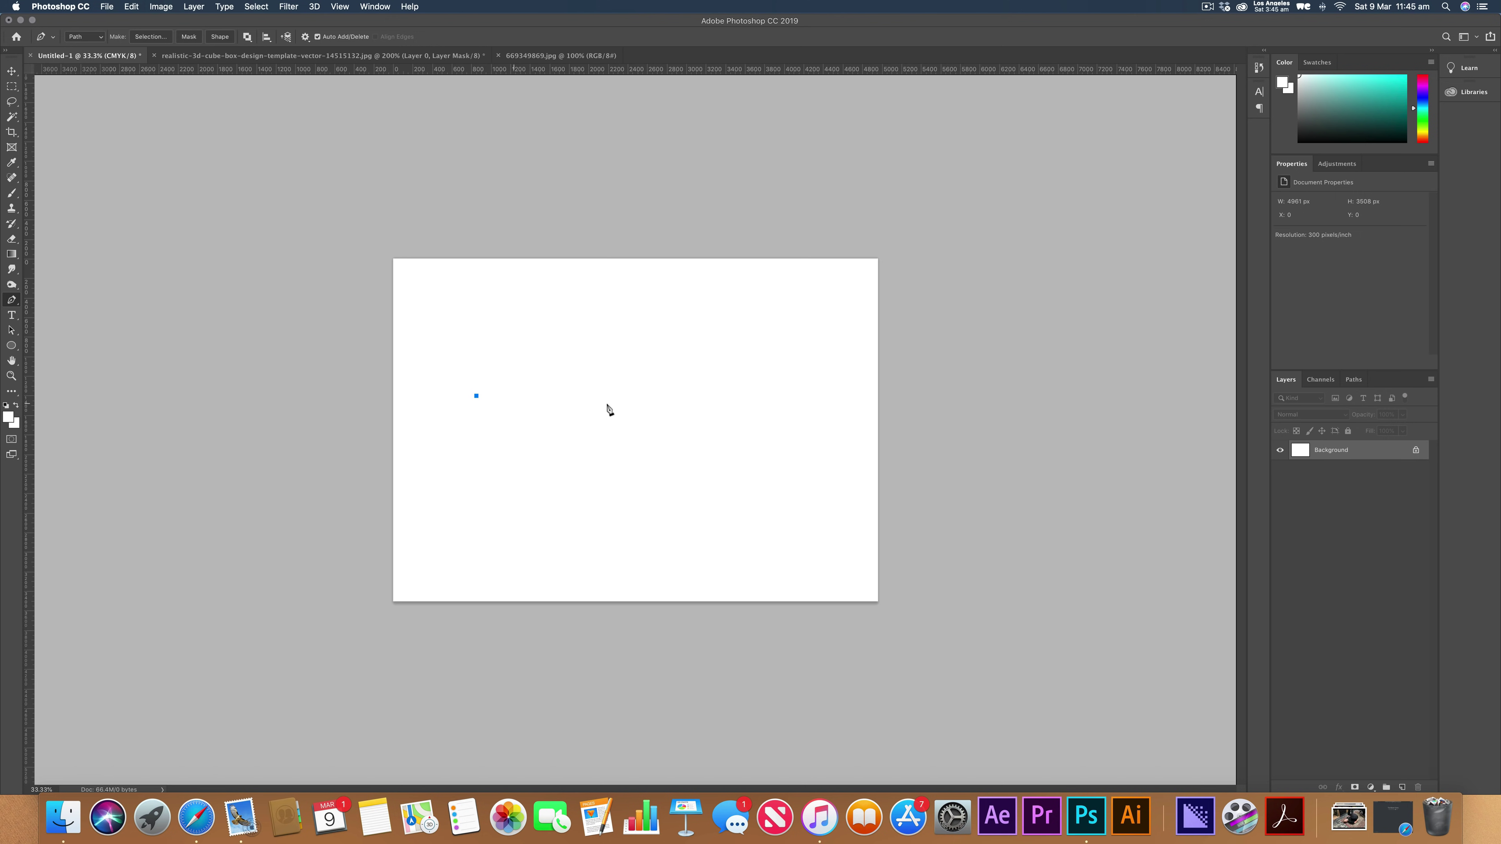
click(737, 393)
drag(739, 398, 797, 462)
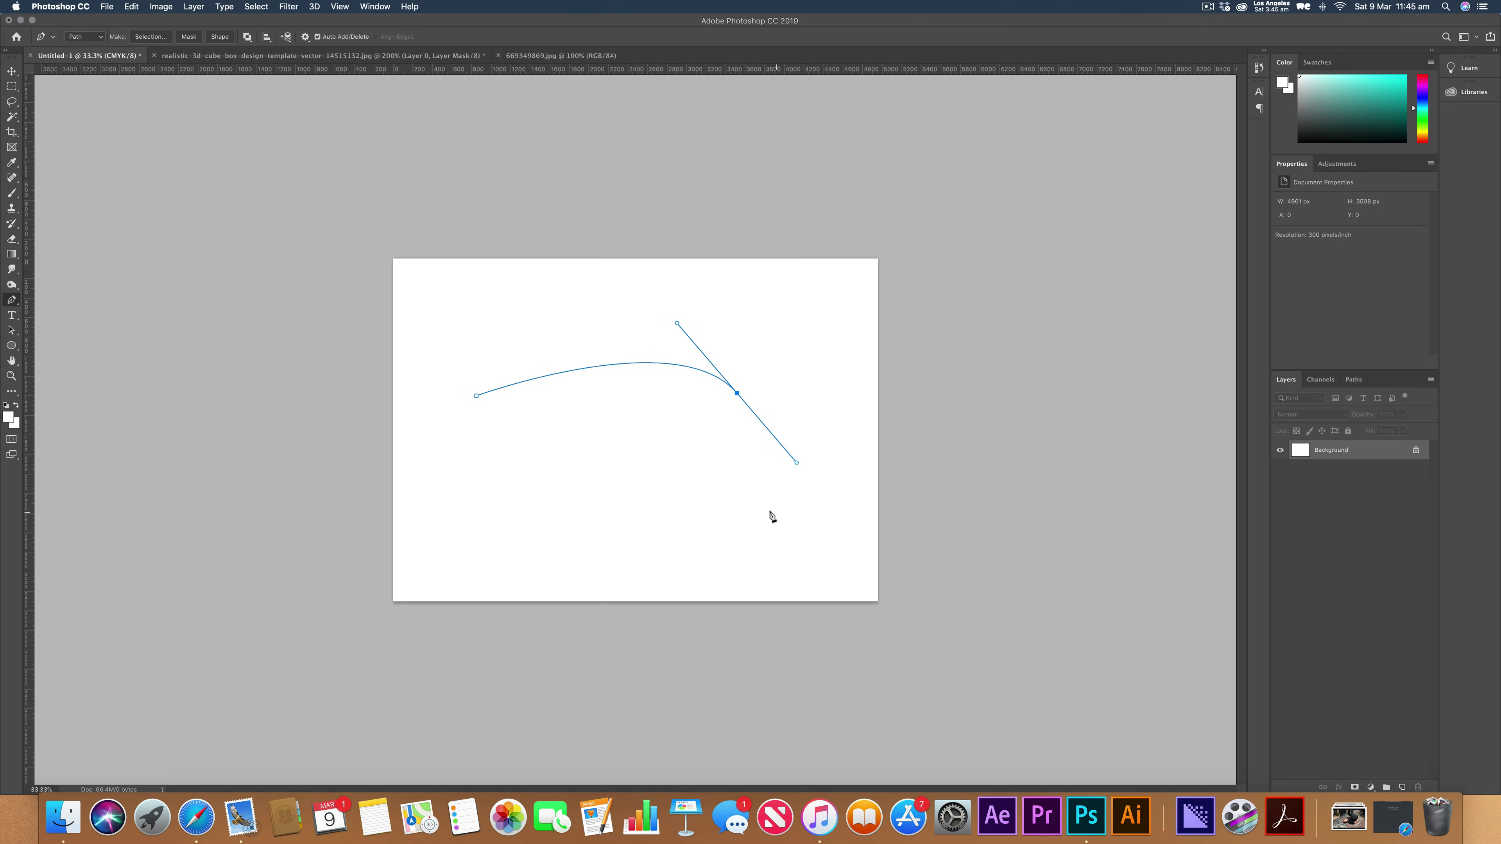
- Extend the open path with curved anchor points that wind back and forth down to the canvas's lower edge
drag(766, 510, 702, 525)
drag(648, 471, 650, 595)
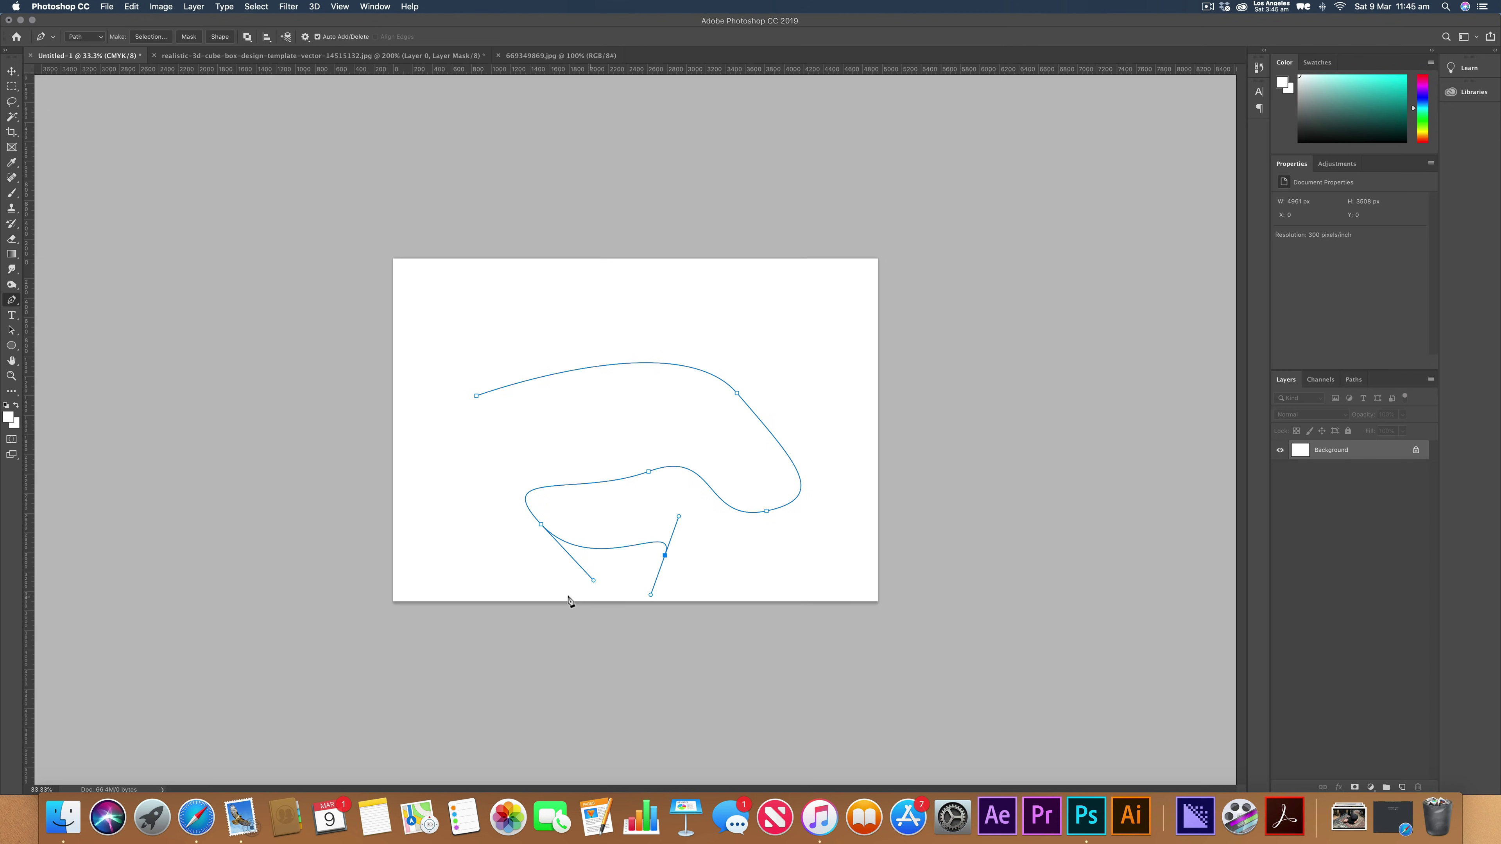
drag(542, 590, 464, 575)
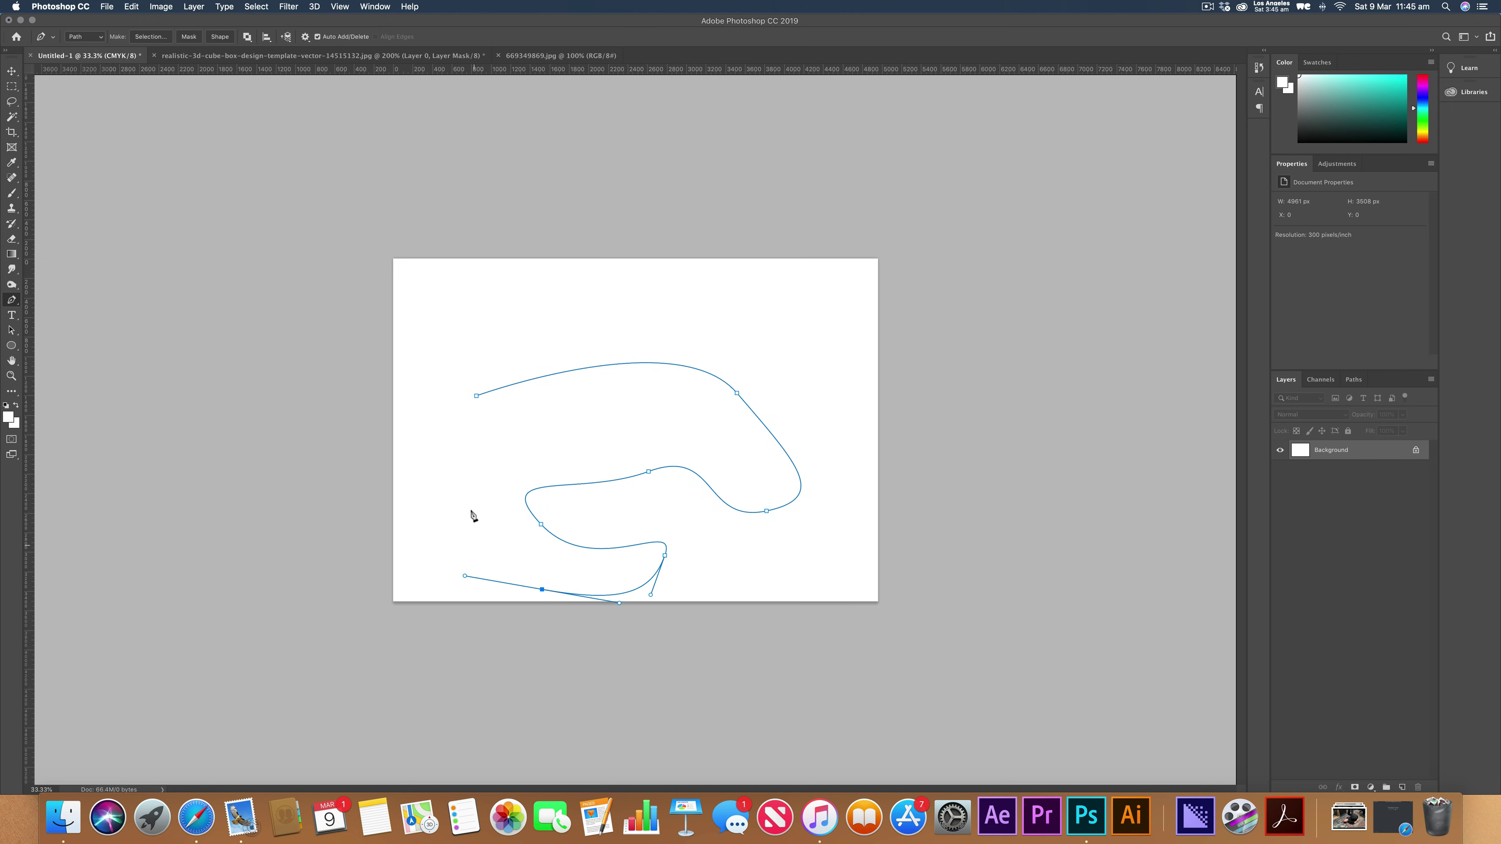
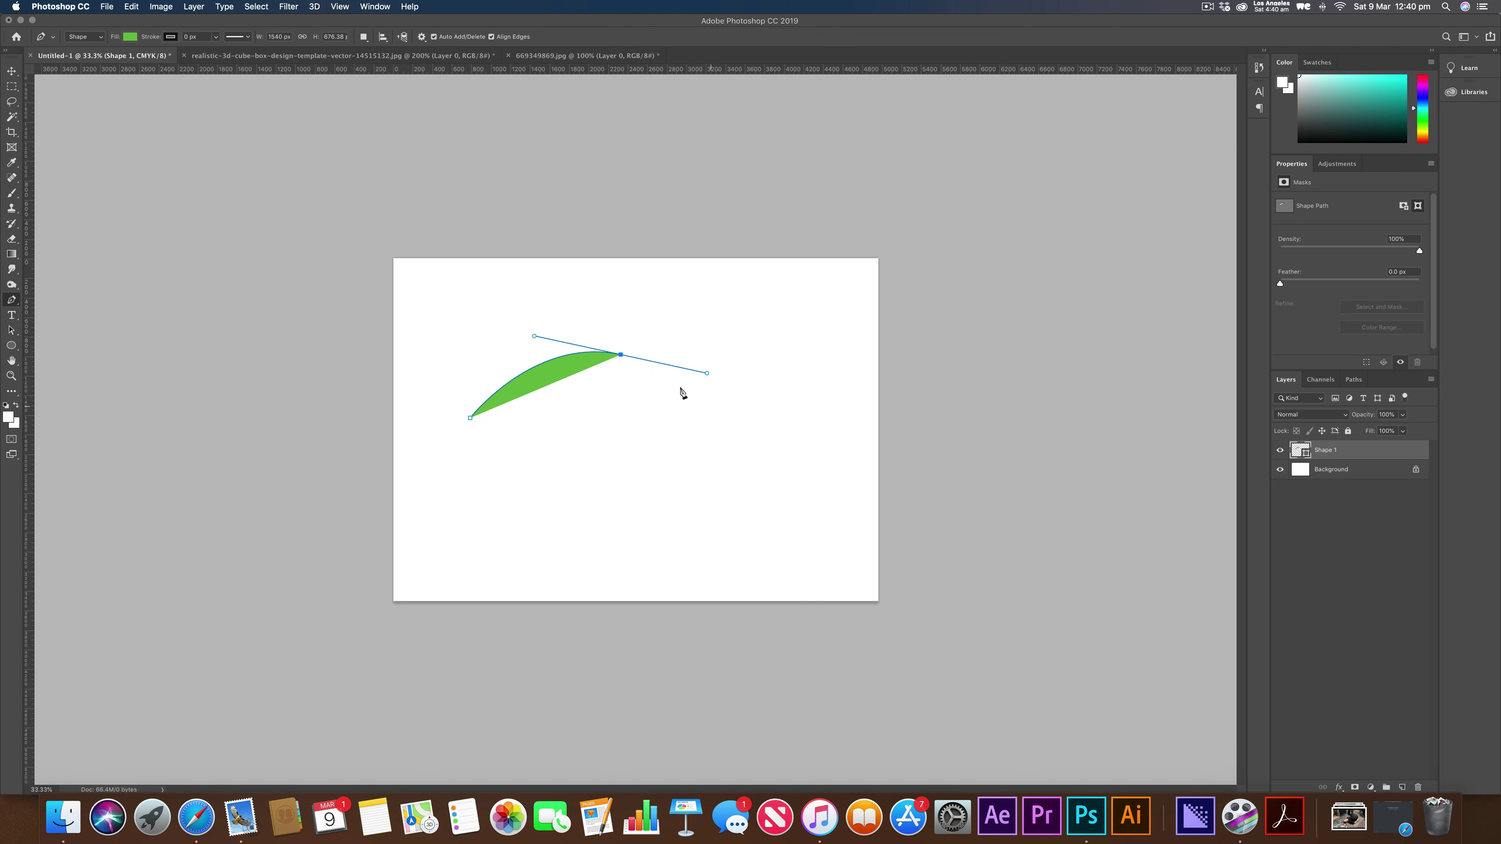
- Extend the green shape to a sharp tip by folding back the anchor's outgoing handle, and curve the outline around its underside
drag(722, 426, 786, 390)
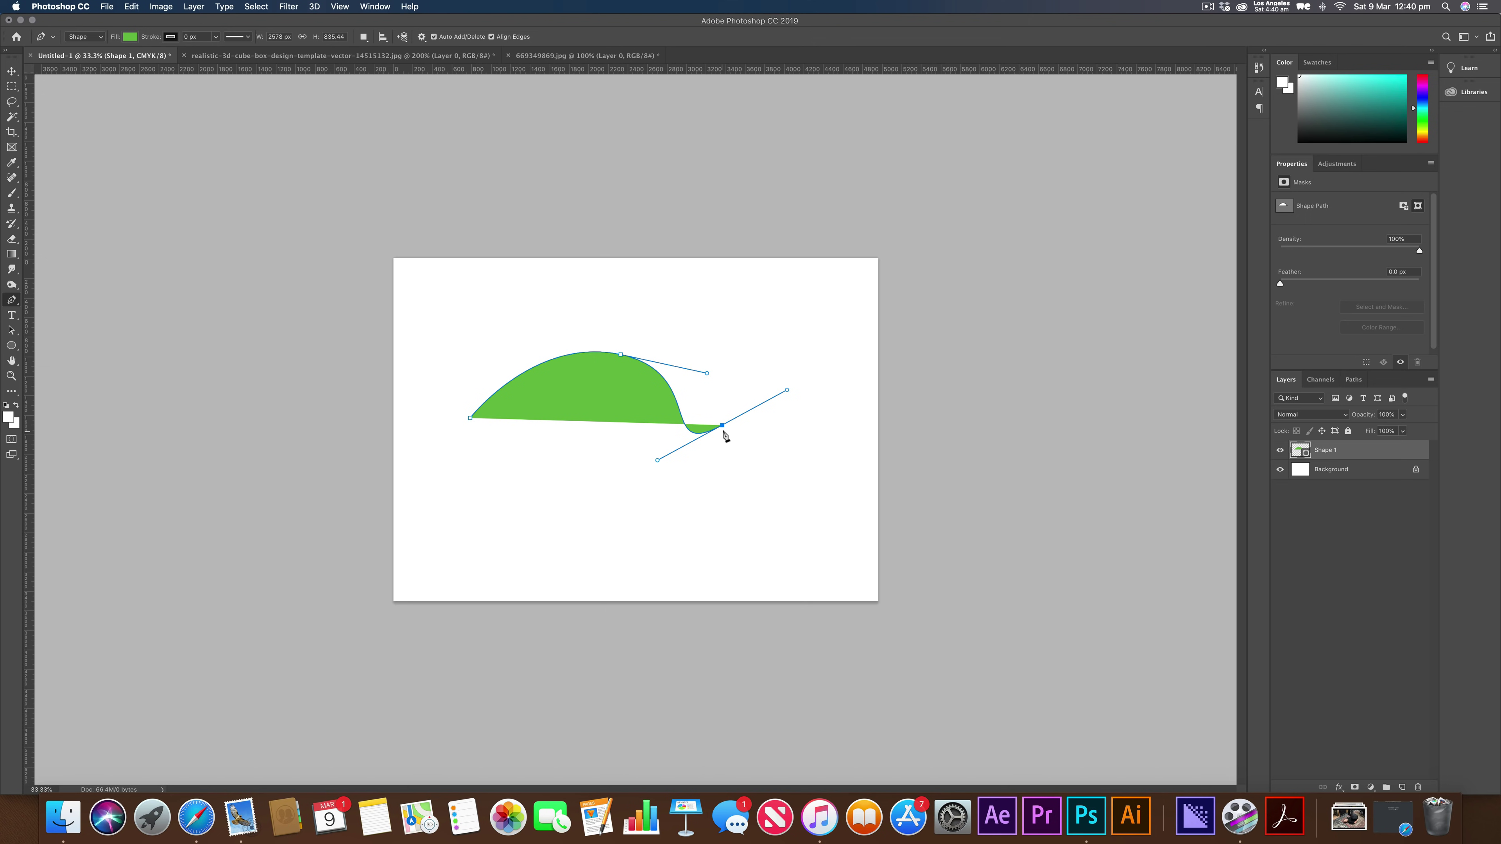
click(674, 497)
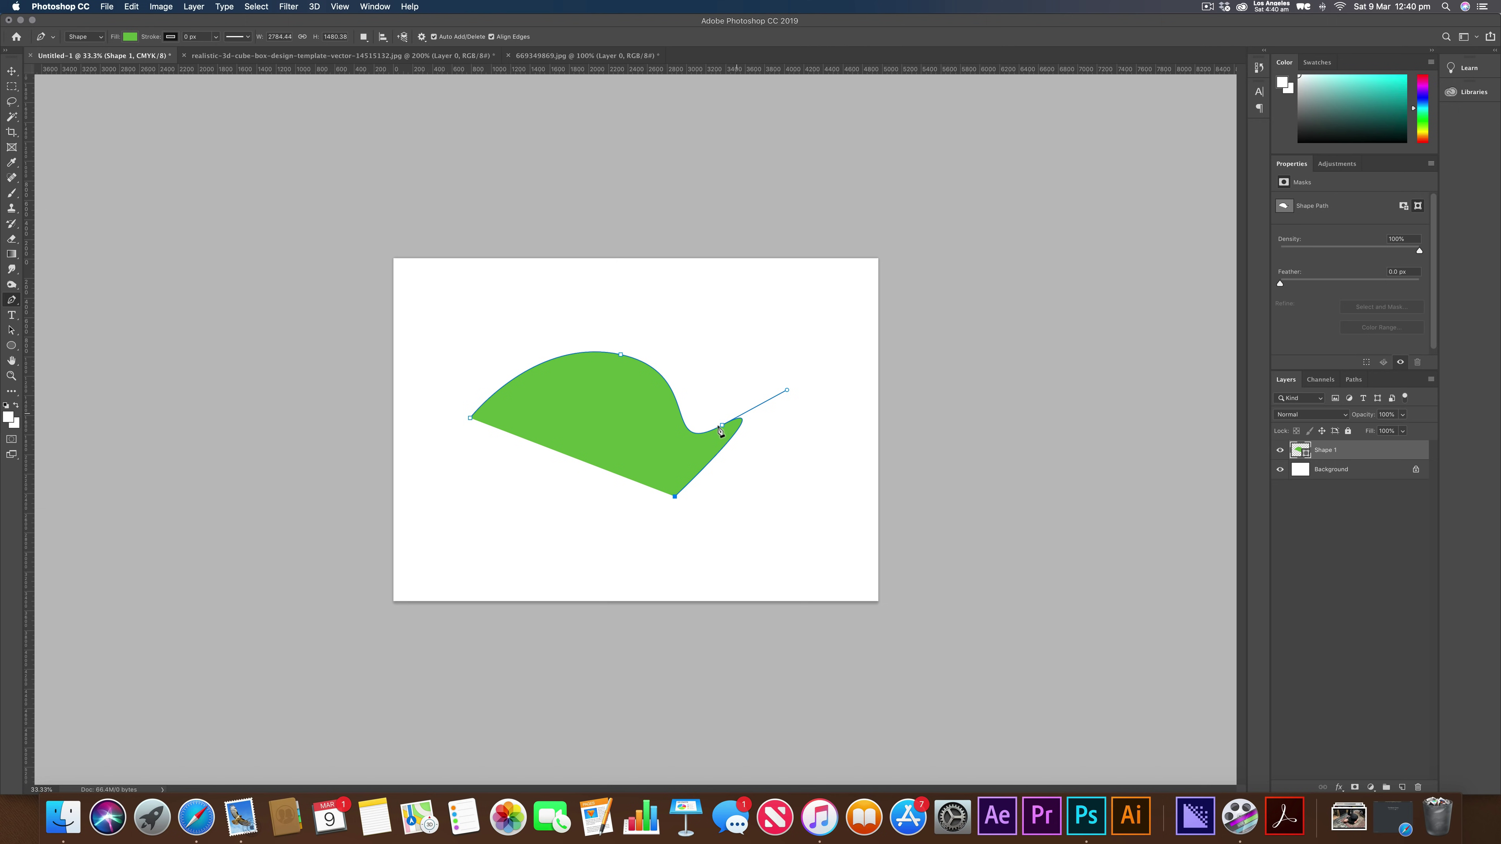
click(673, 490)
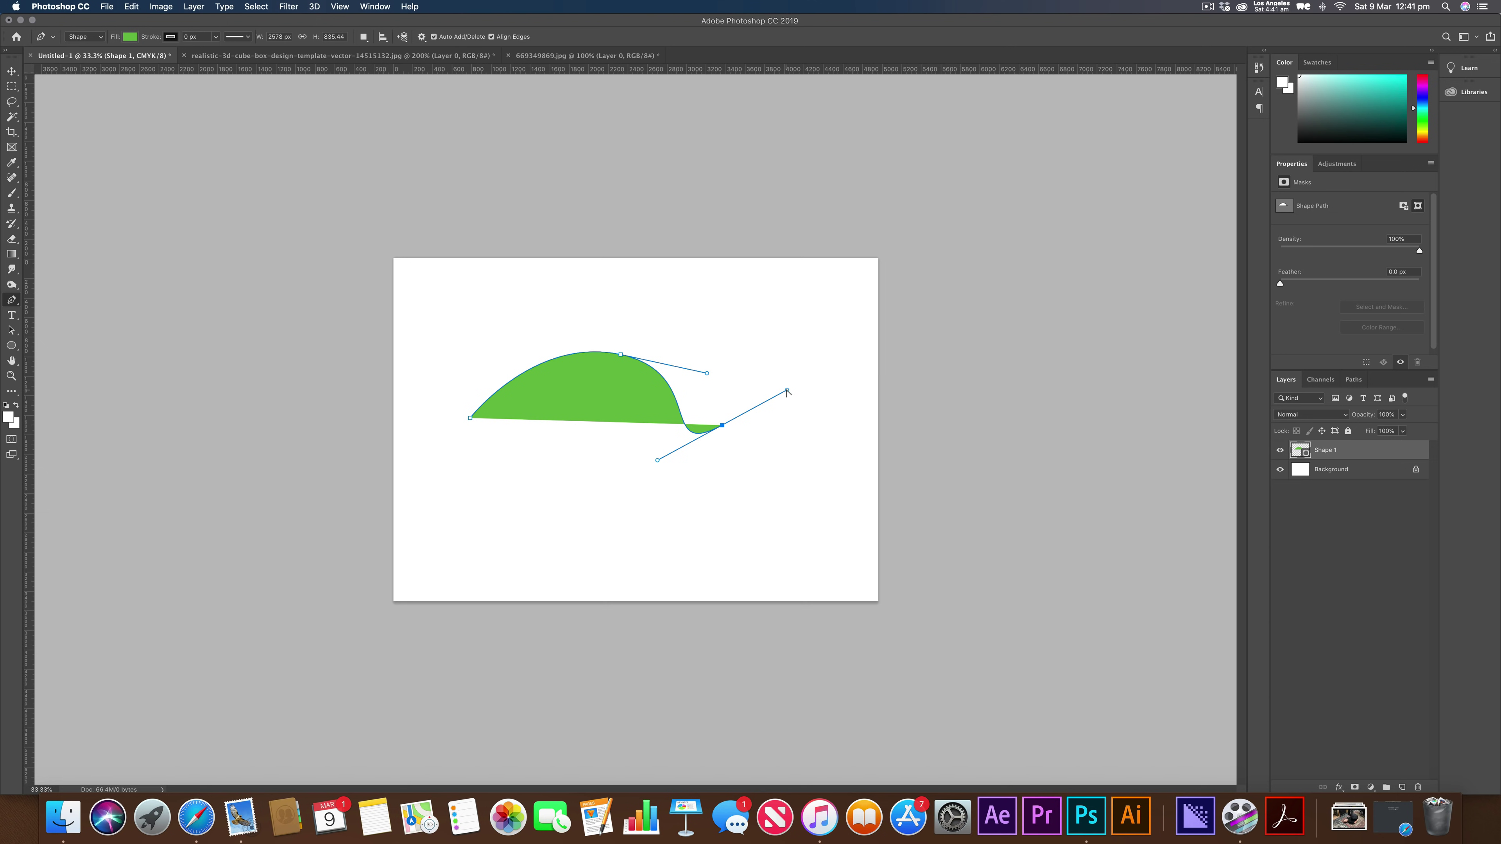
drag(787, 390, 681, 464)
drag(619, 493, 560, 488)
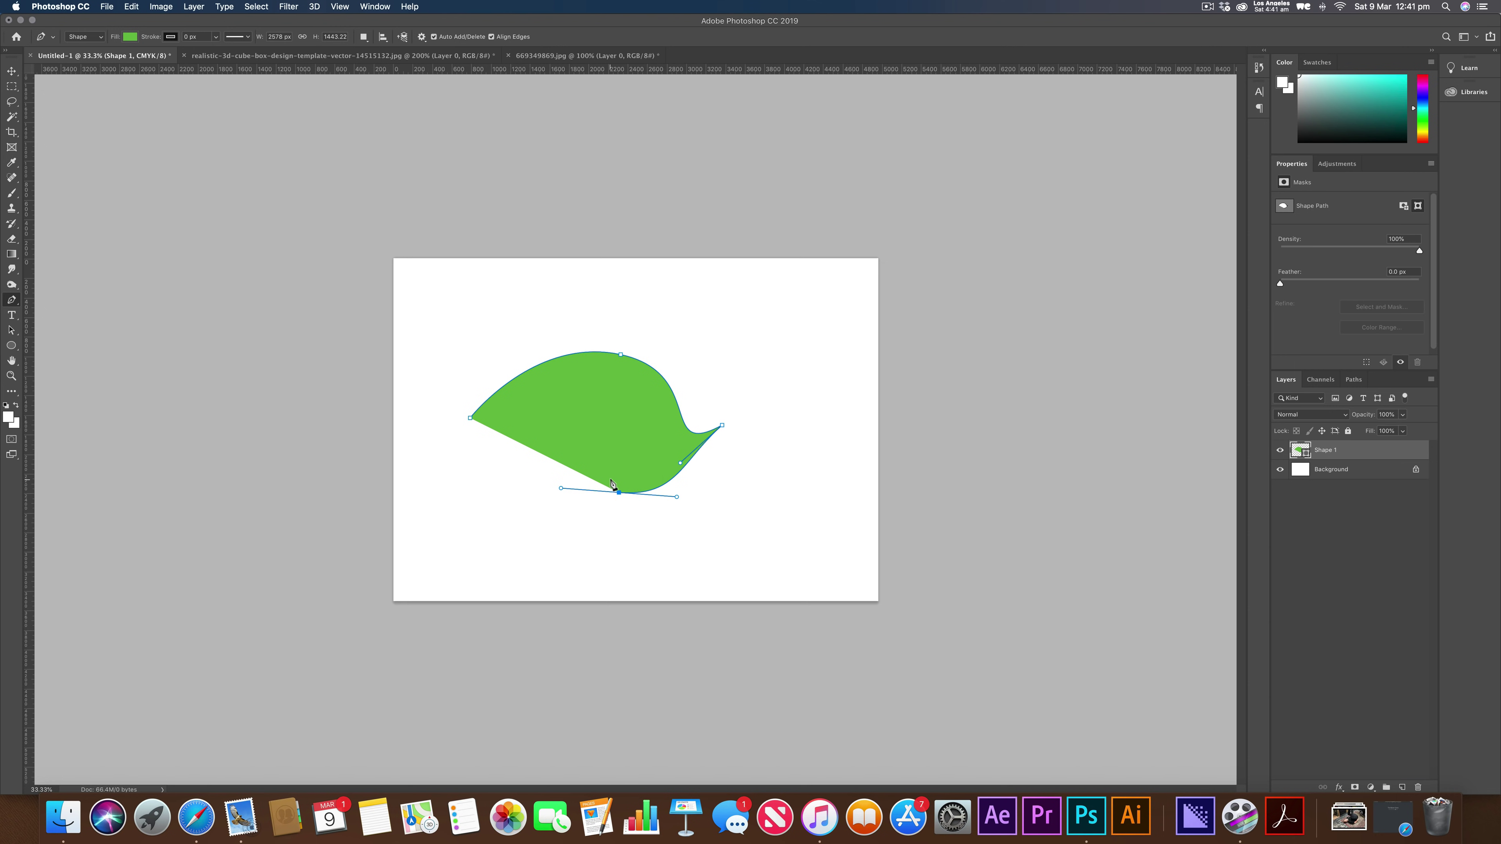
- Redirect the lowest anchor's outgoing handle up into the green shape and curve the inner edge up to a pointed inner spike
key(super+plus)
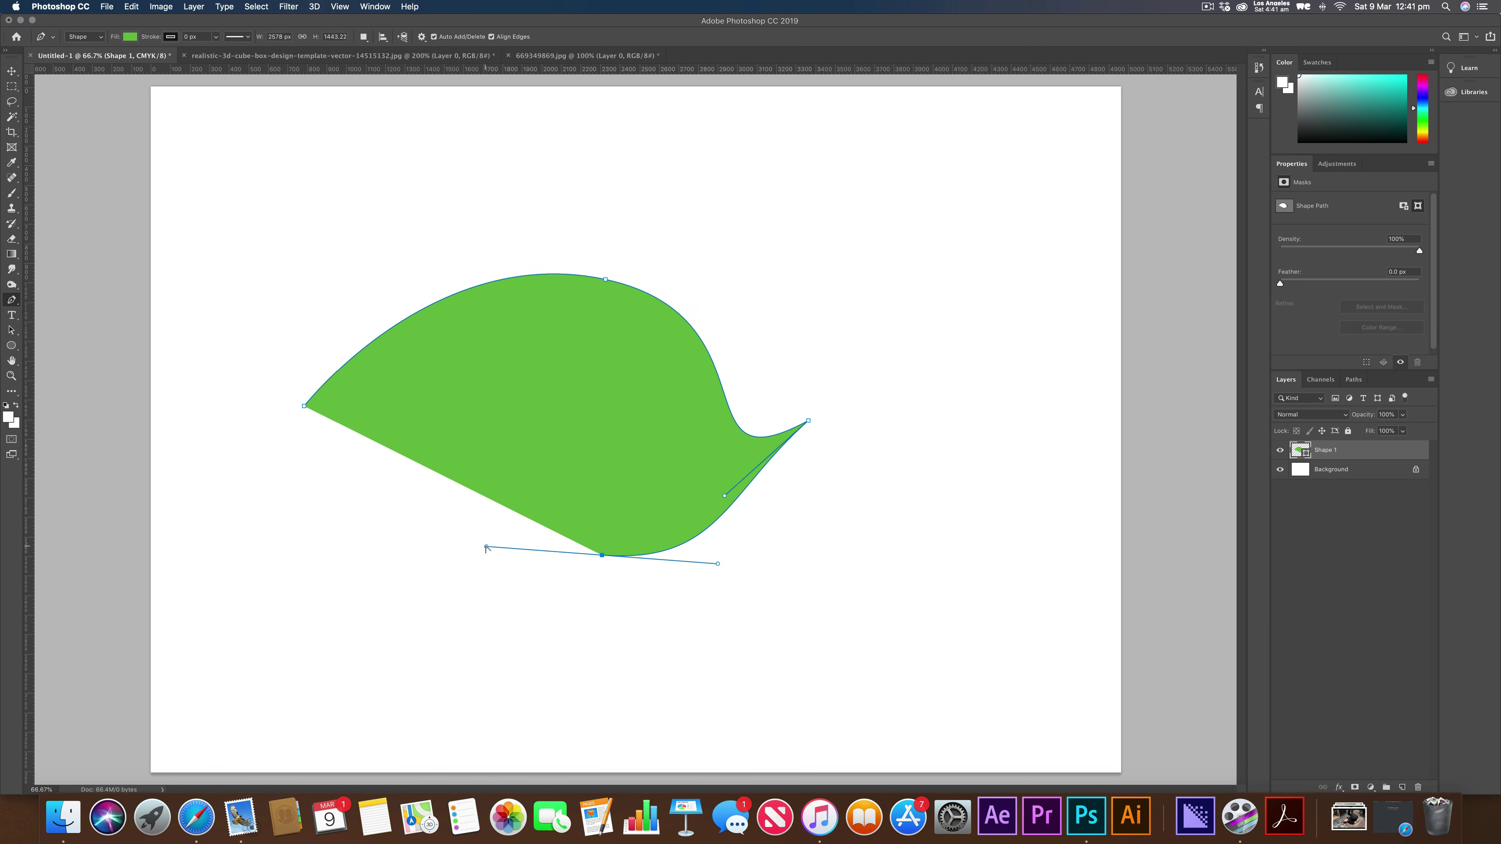
drag(486, 548, 626, 450)
click(536, 416)
drag(523, 420, 462, 440)
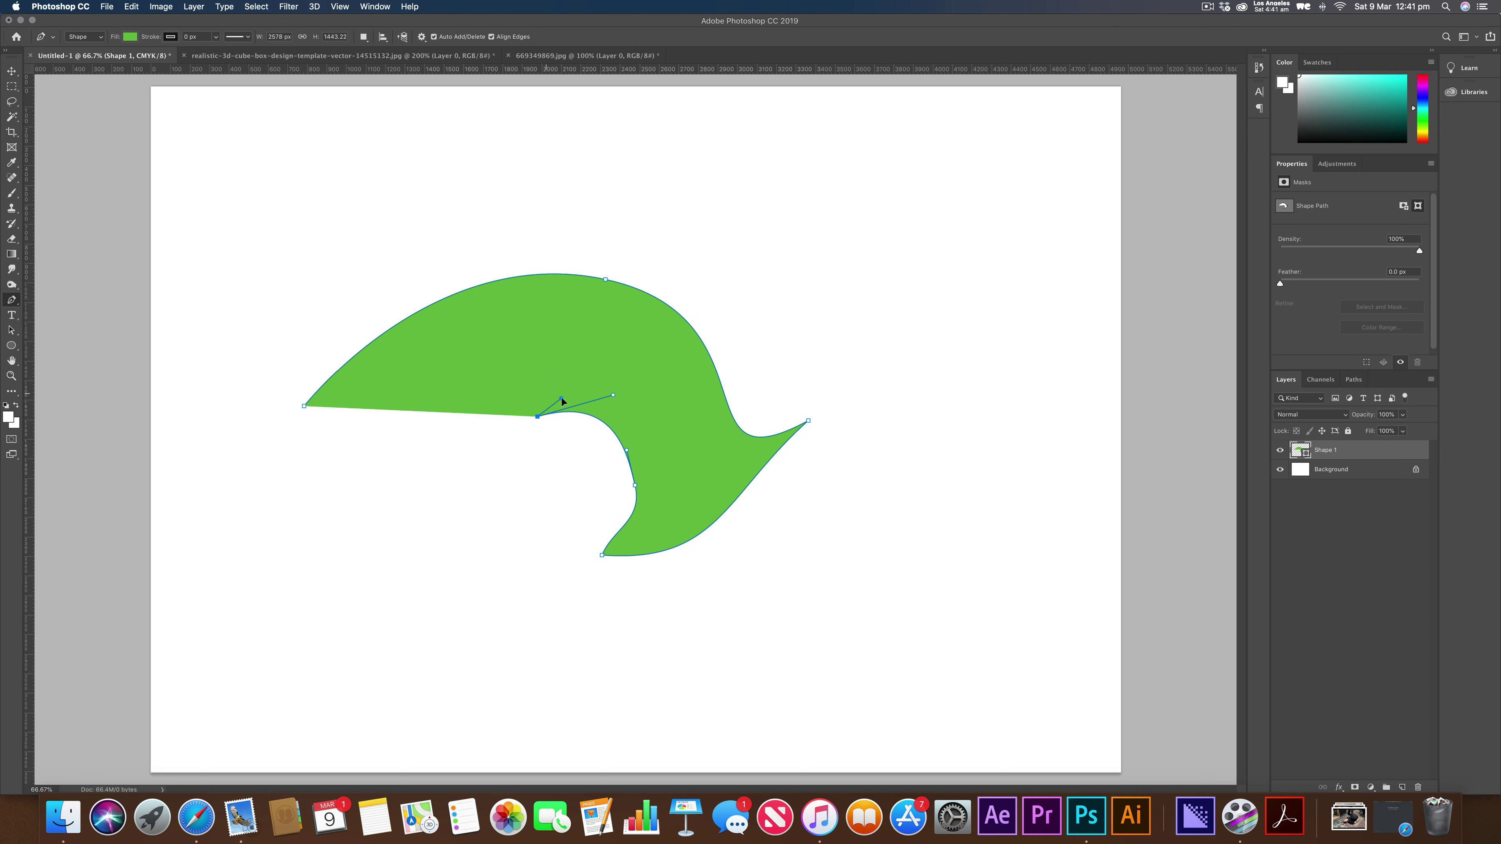
- Curve the inner edge along the arch, add a second spike near the tail, and close the green shape at its starting anchor
click(609, 374)
click(599, 353)
drag(495, 348, 431, 385)
mouse_move(374, 435)
mouse_down()
mouse_move(359, 468)
mouse_move(356, 434)
mouse_up()
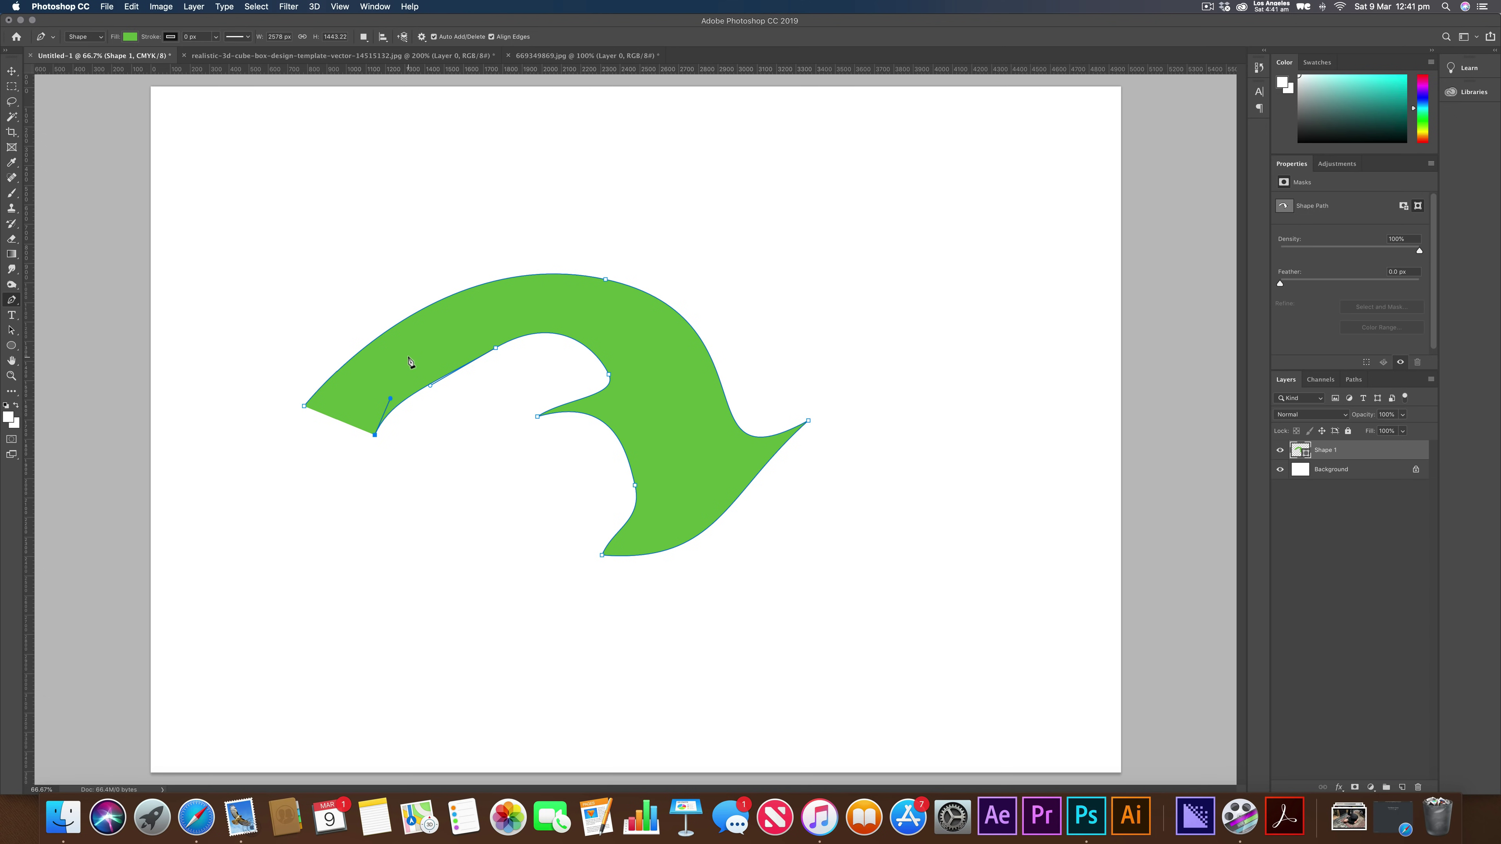
drag(408, 357, 417, 363)
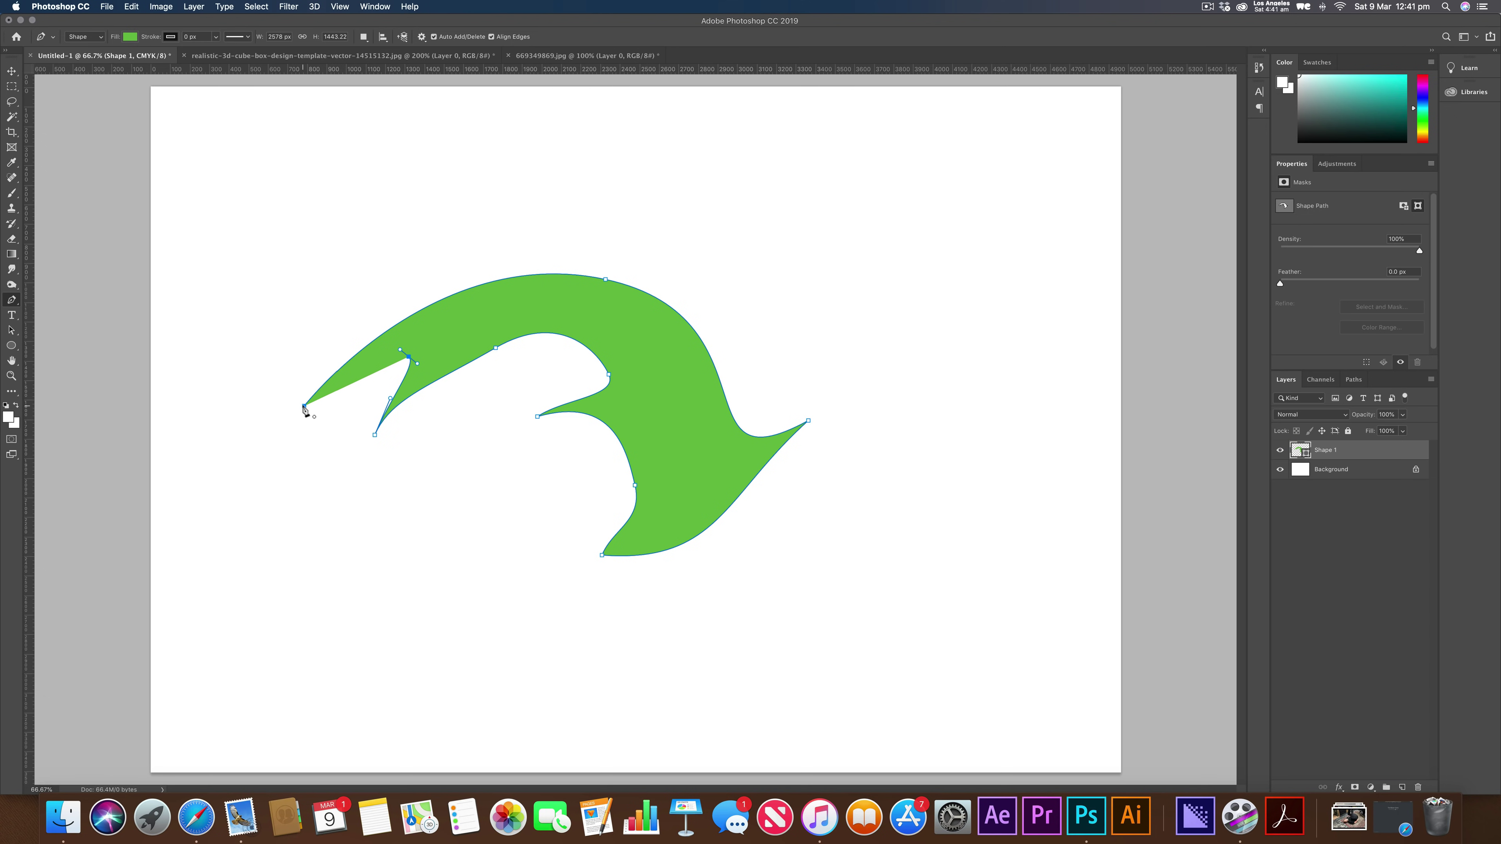
drag(304, 407, 254, 443)
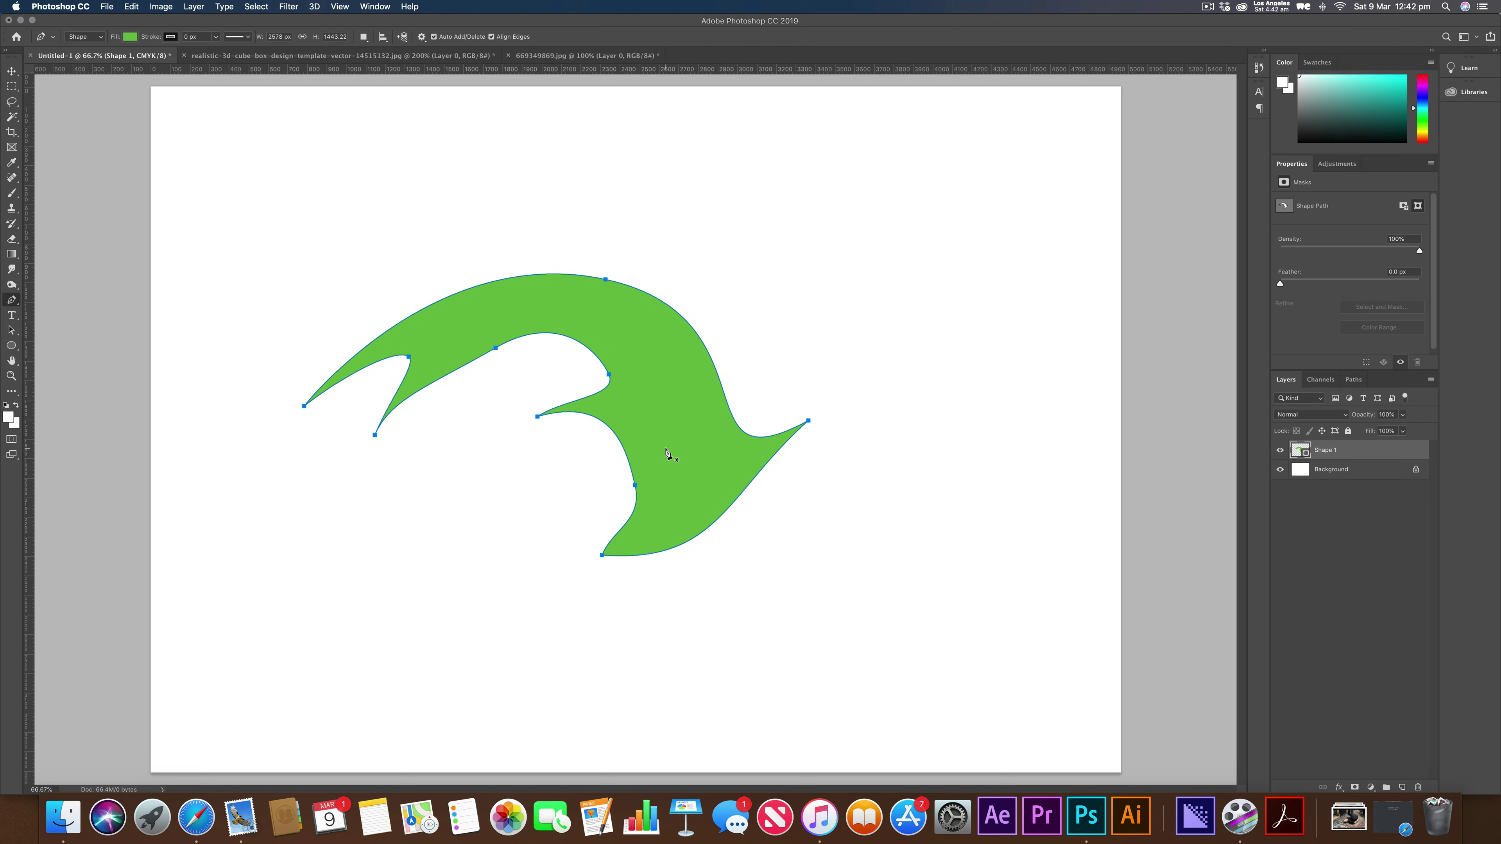
- Switch to the deer photo 669349869.jpg and examine the deer's antlers, head and body up close
click(561, 56)
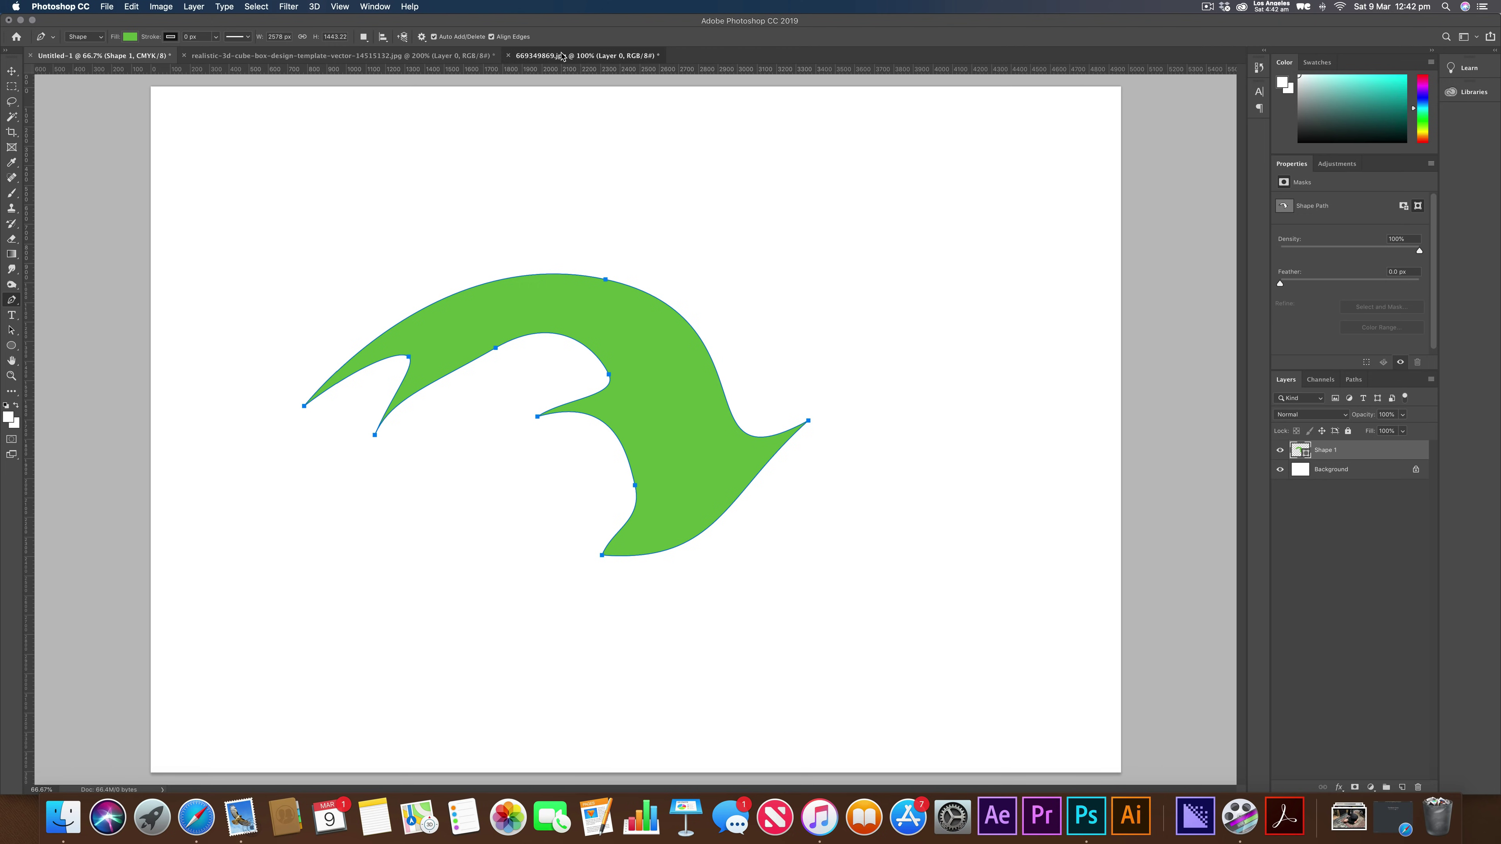
key(super+plus)
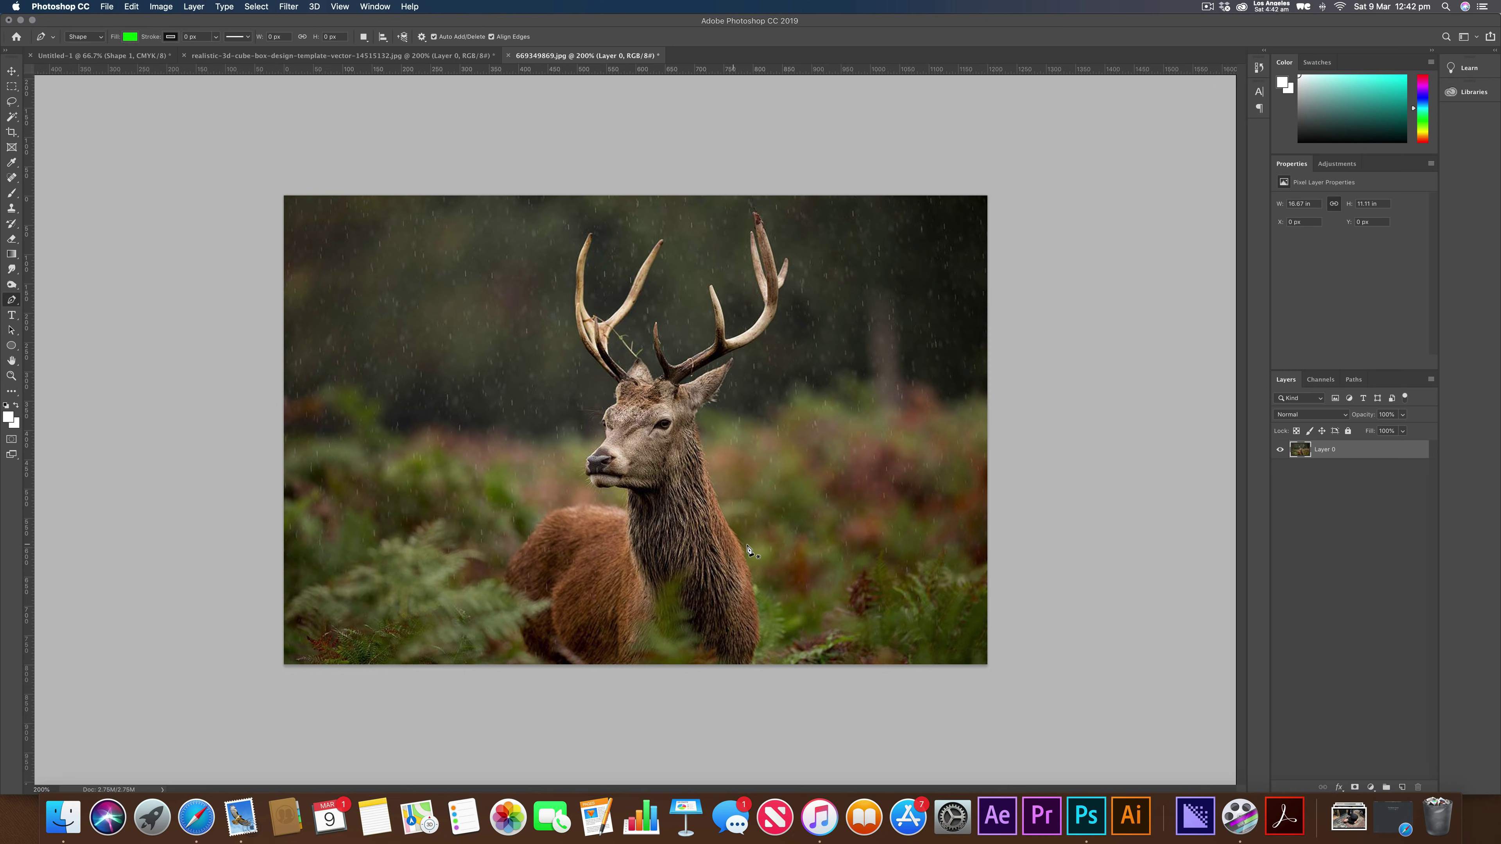
key(super+plus)
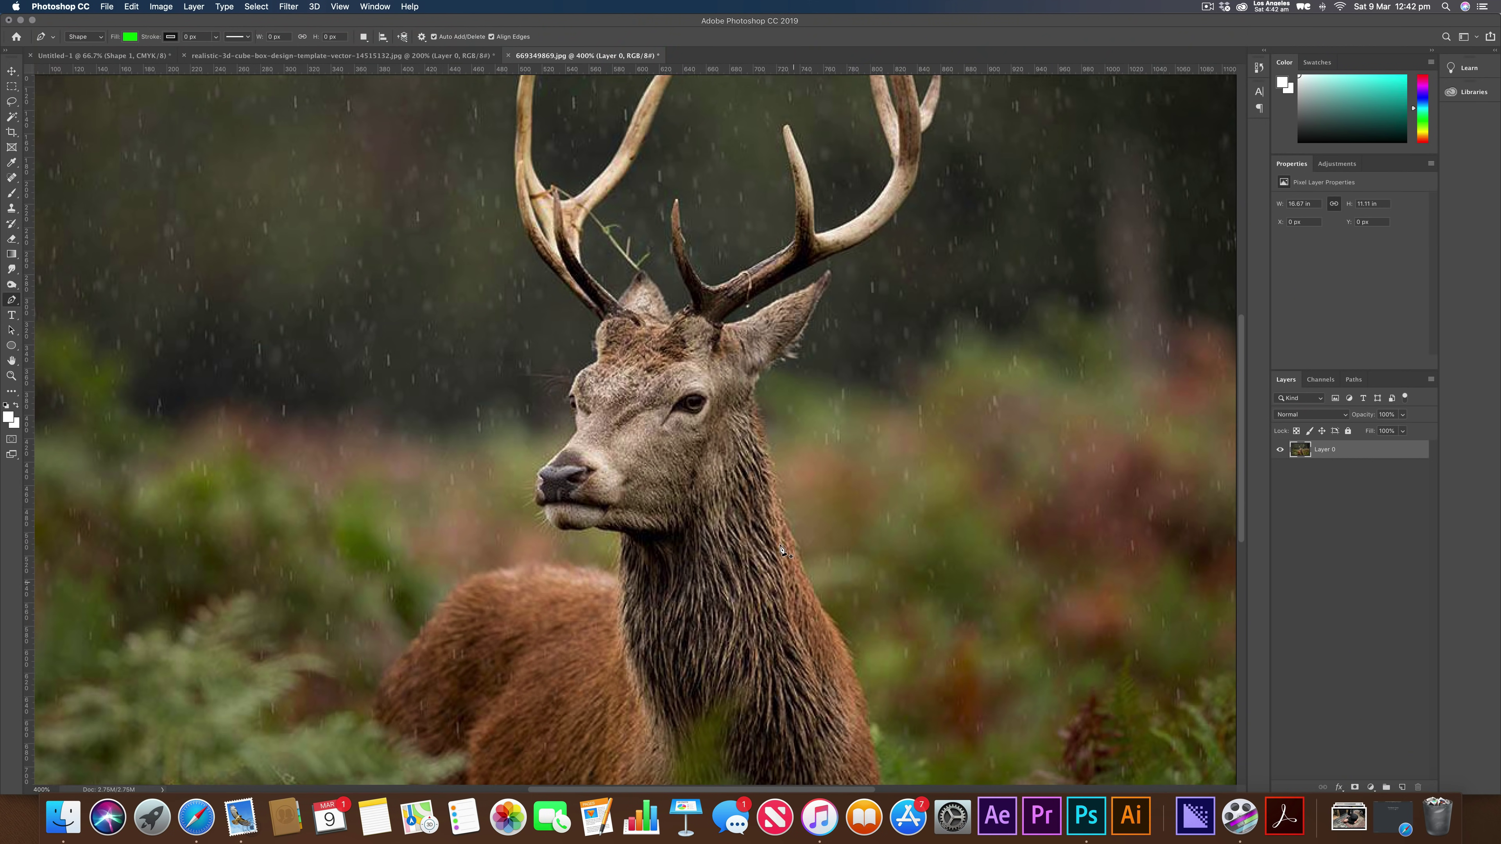
scroll(815, 295, up, 10)
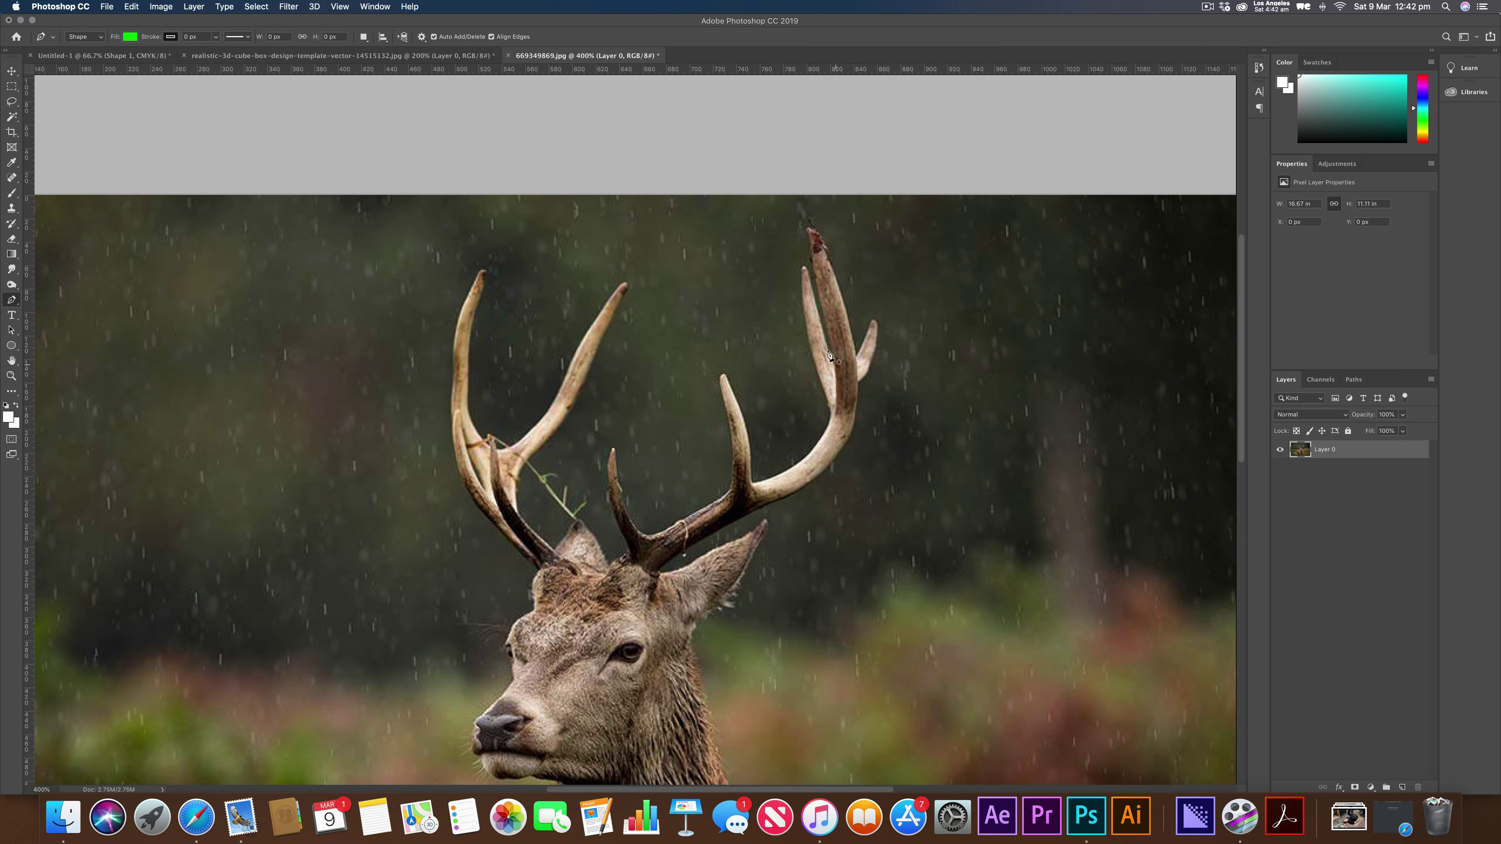
scroll(674, 477, down, 10)
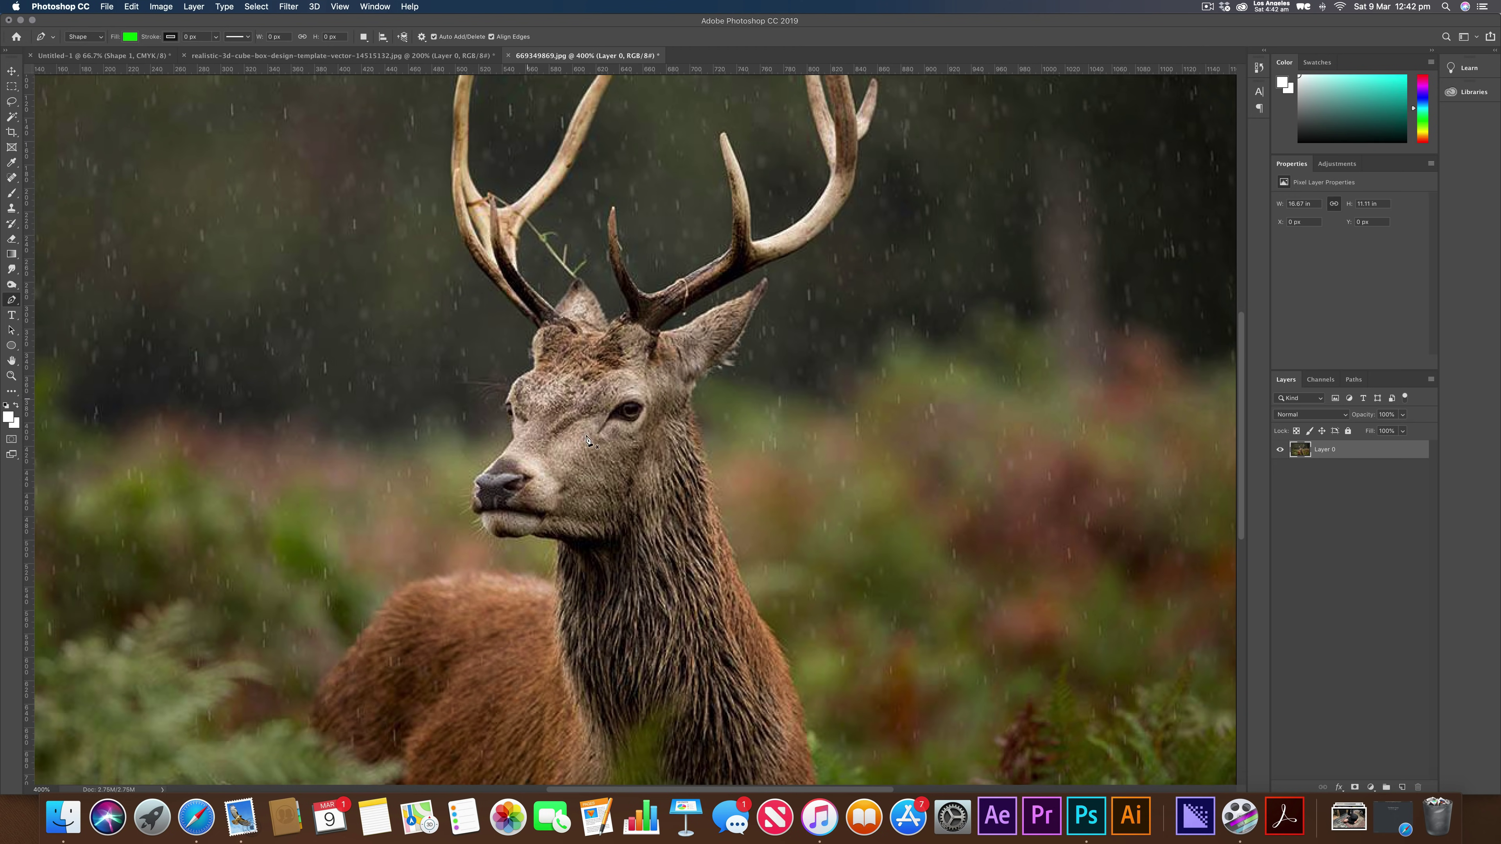
scroll(768, 532, down, 10)
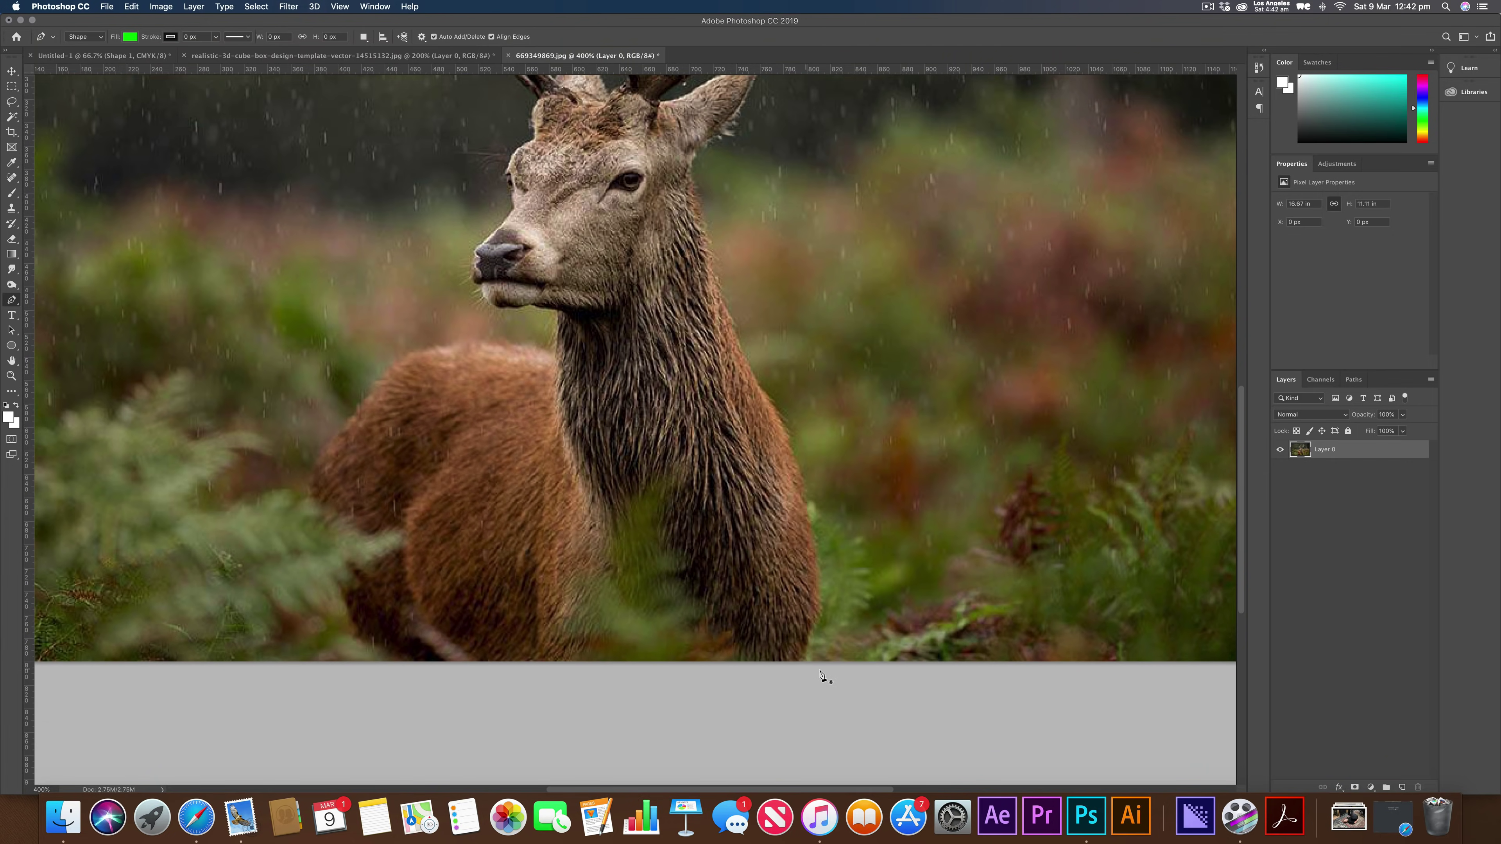
- Start a Pen tool shape at the photo's lower edge and trace the deer's chest up to the shoulder with curved anchors
scroll(798, 663, up, 2)
scroll(799, 663, down, 4)
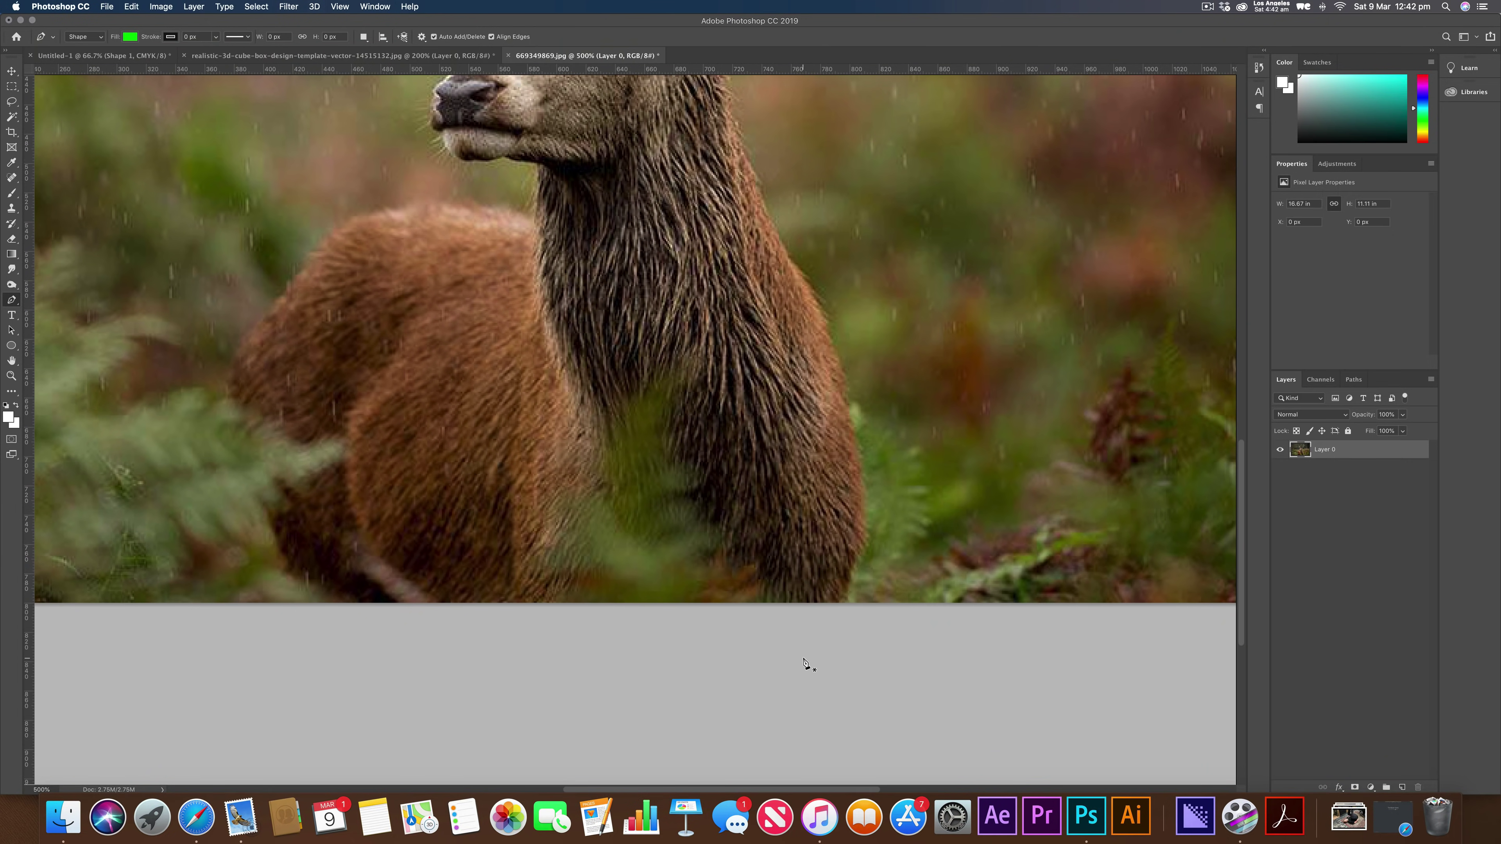
scroll(804, 665, up, 2)
scroll(804, 663, down, 7)
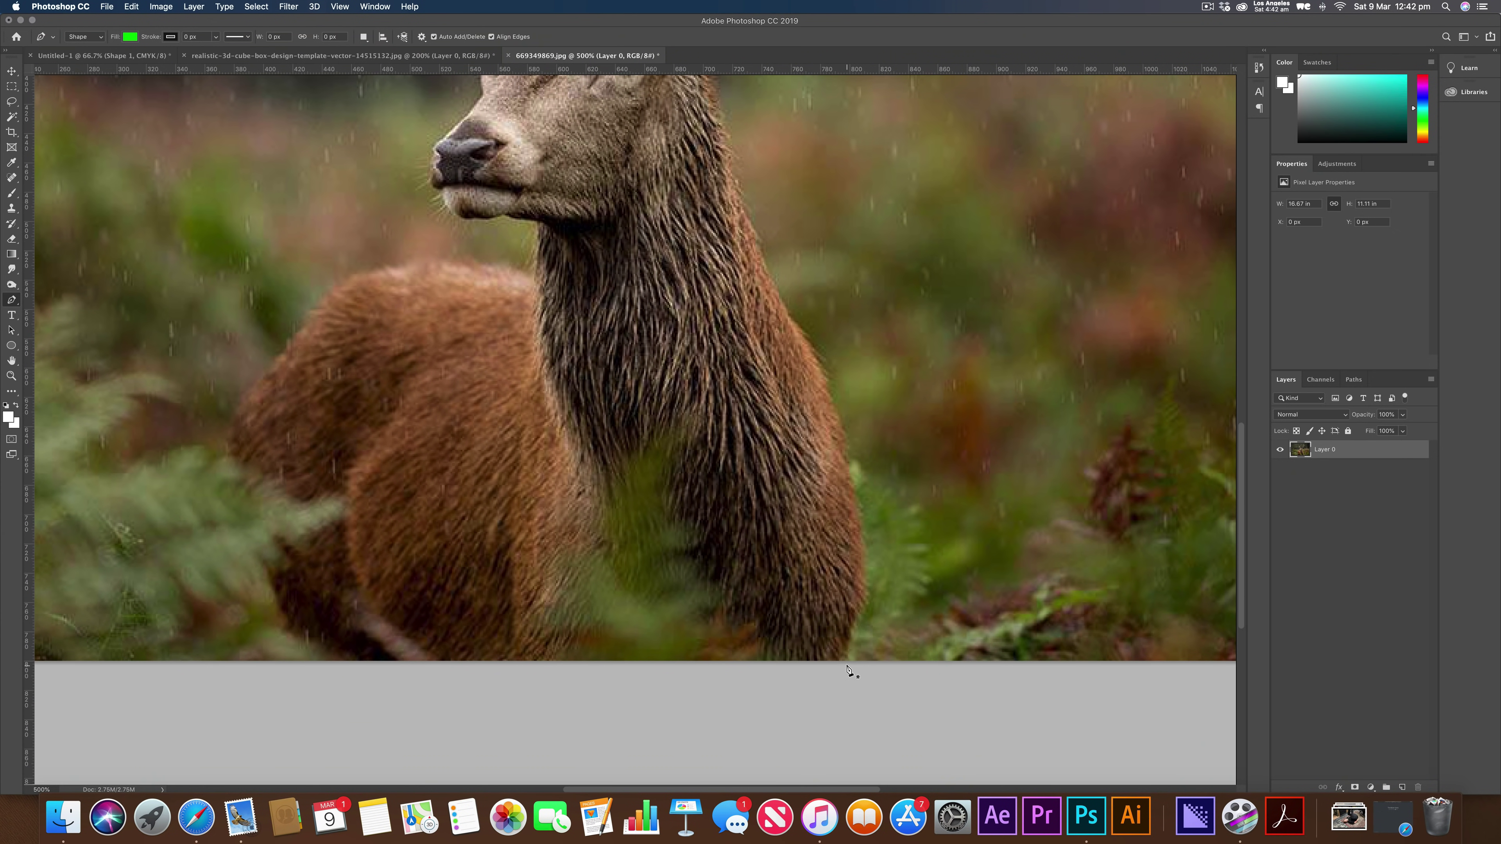
click(848, 665)
click(857, 620)
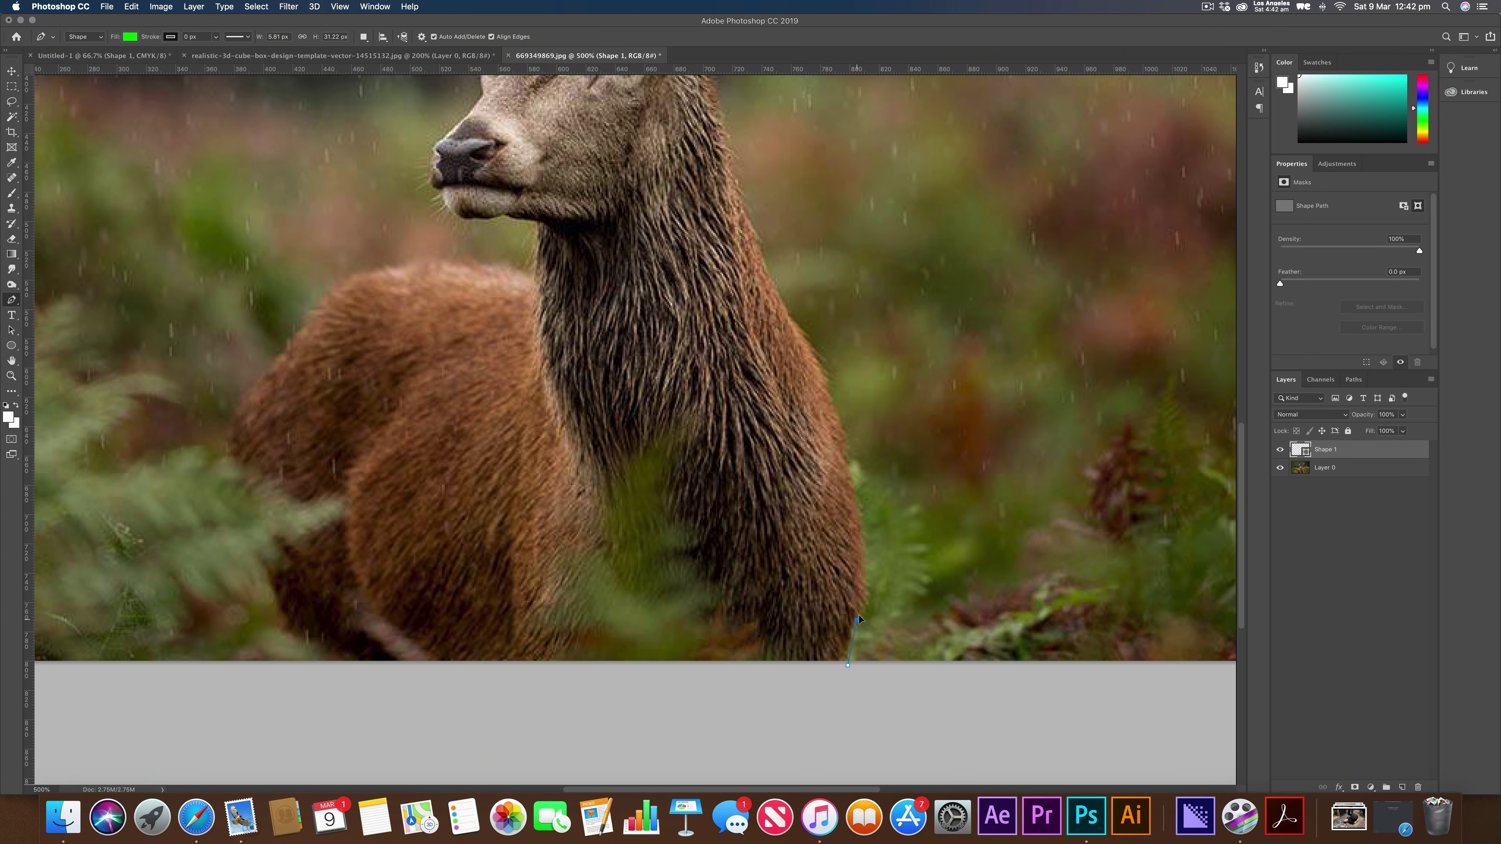
drag(865, 609, 865, 608)
click(853, 478)
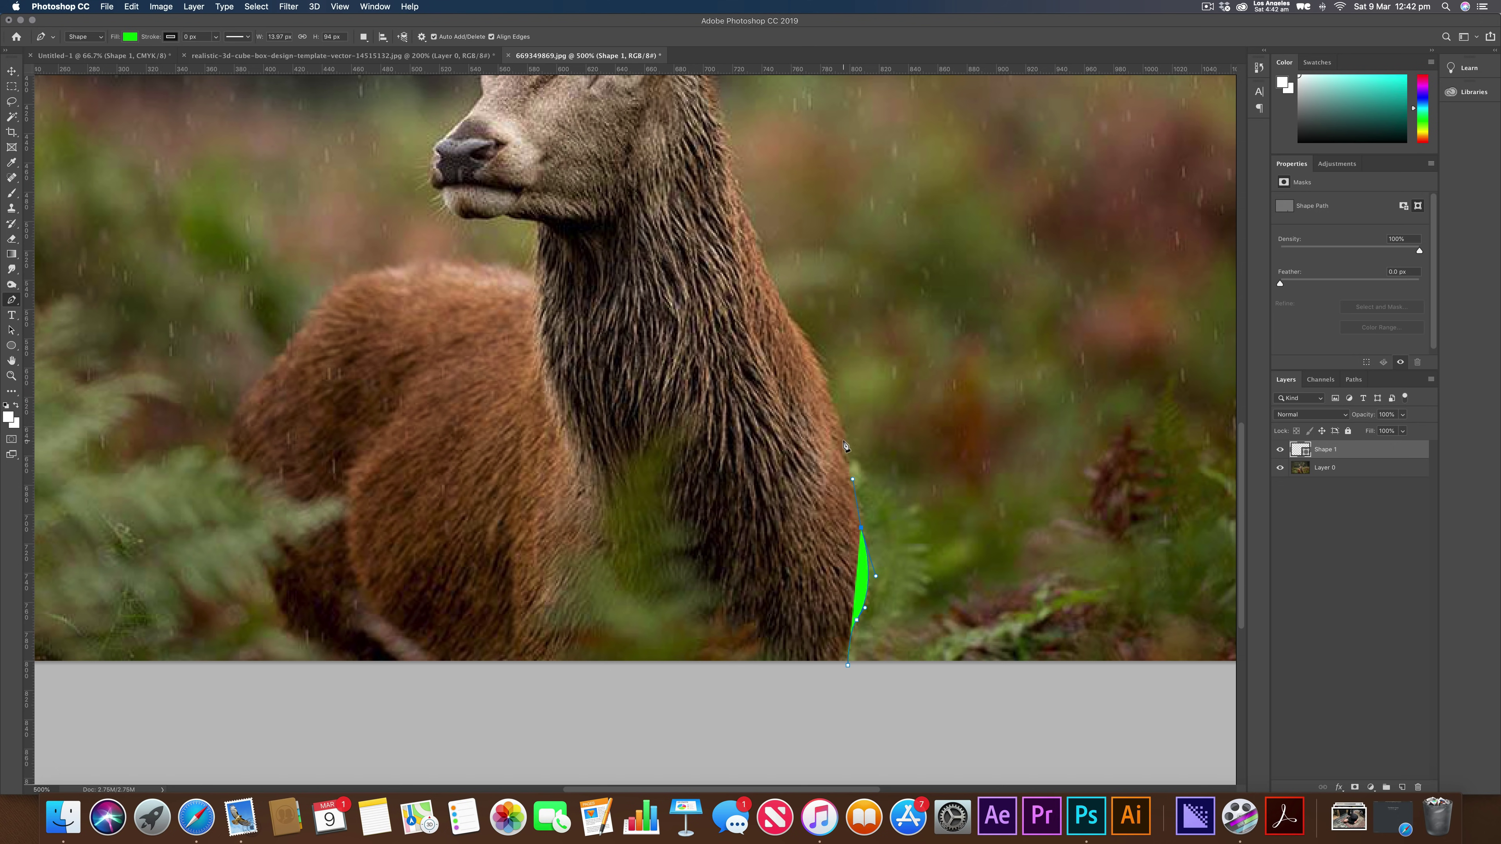
drag(836, 411, 837, 410)
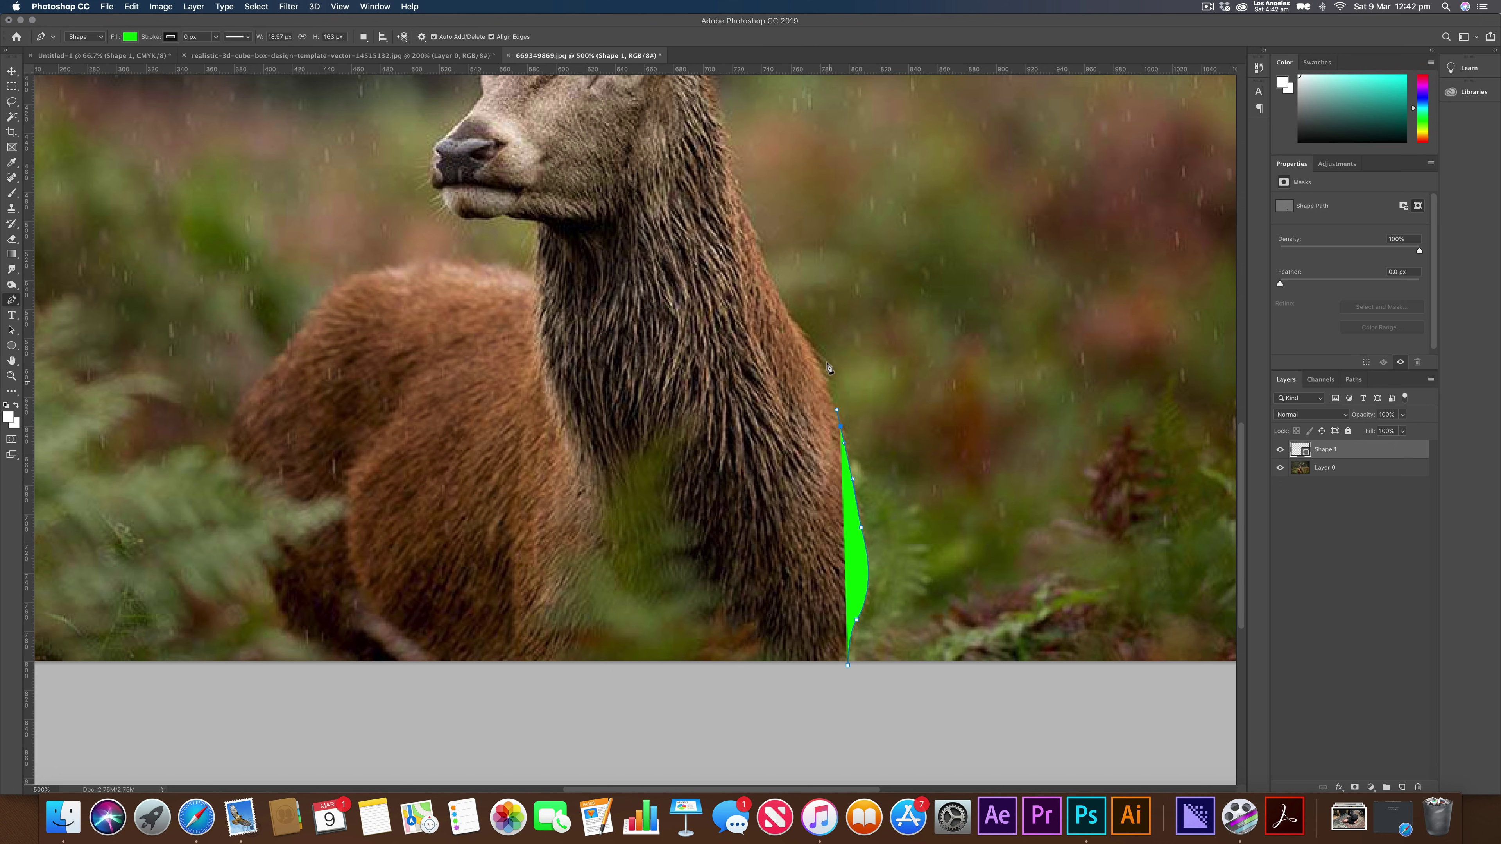
drag(802, 332, 782, 301)
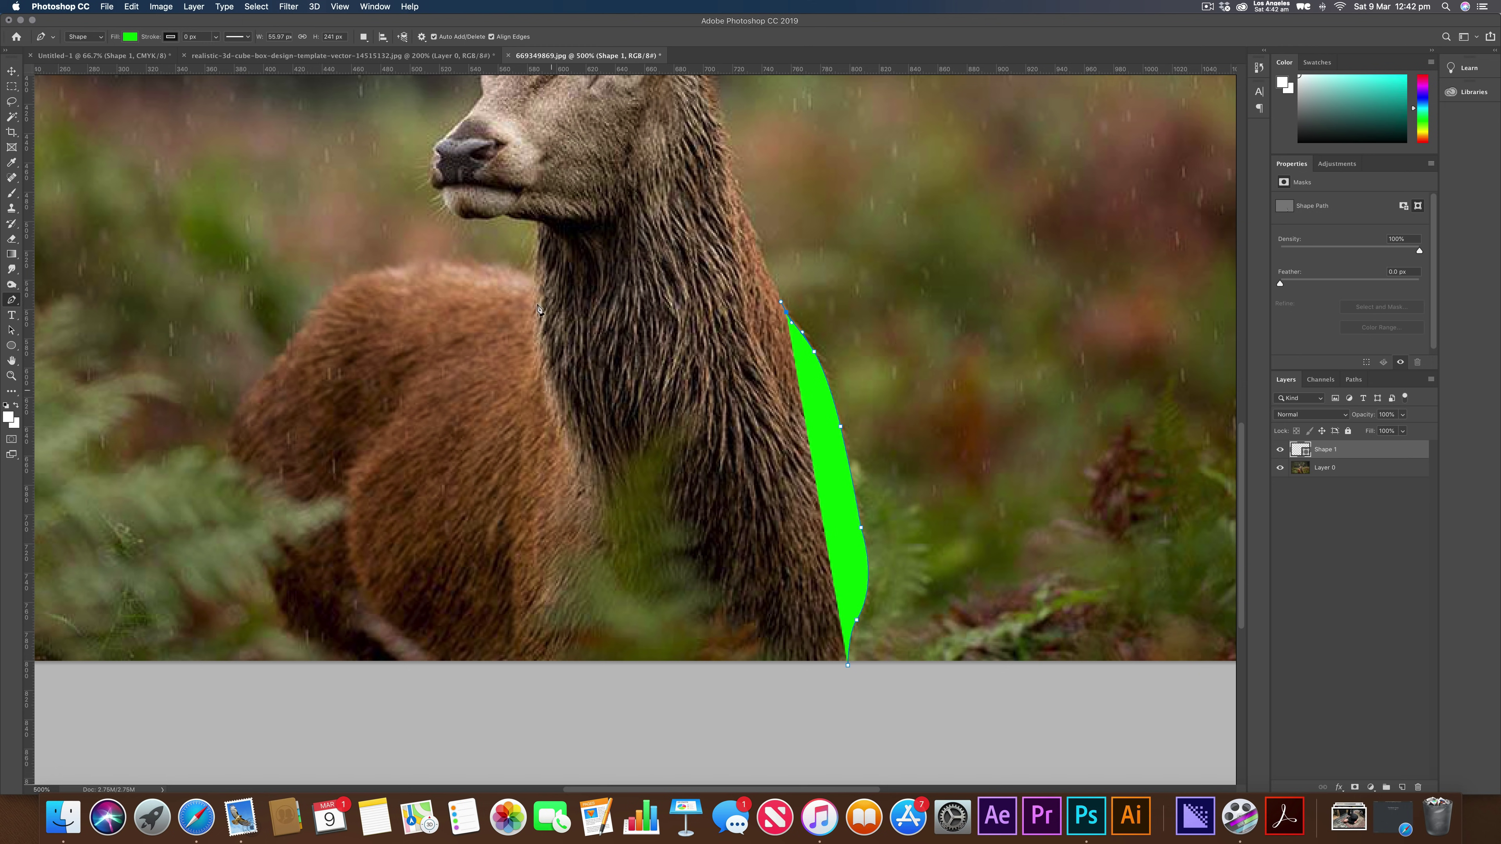
- Set the shape's fill to no color and extend the outline from the shoulder up the back of the deer's neck
click(127, 39)
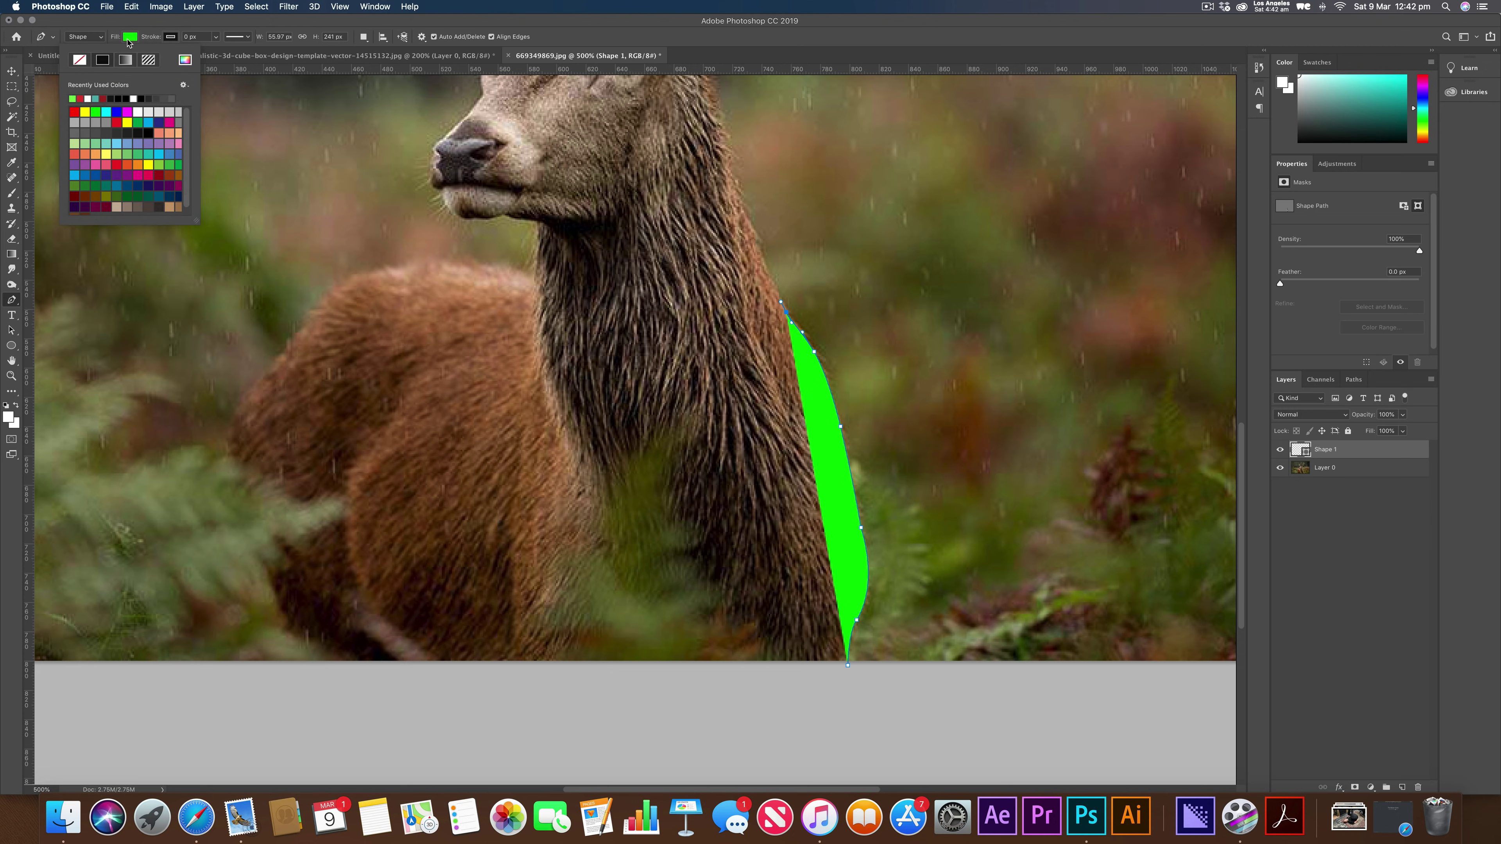
click(80, 60)
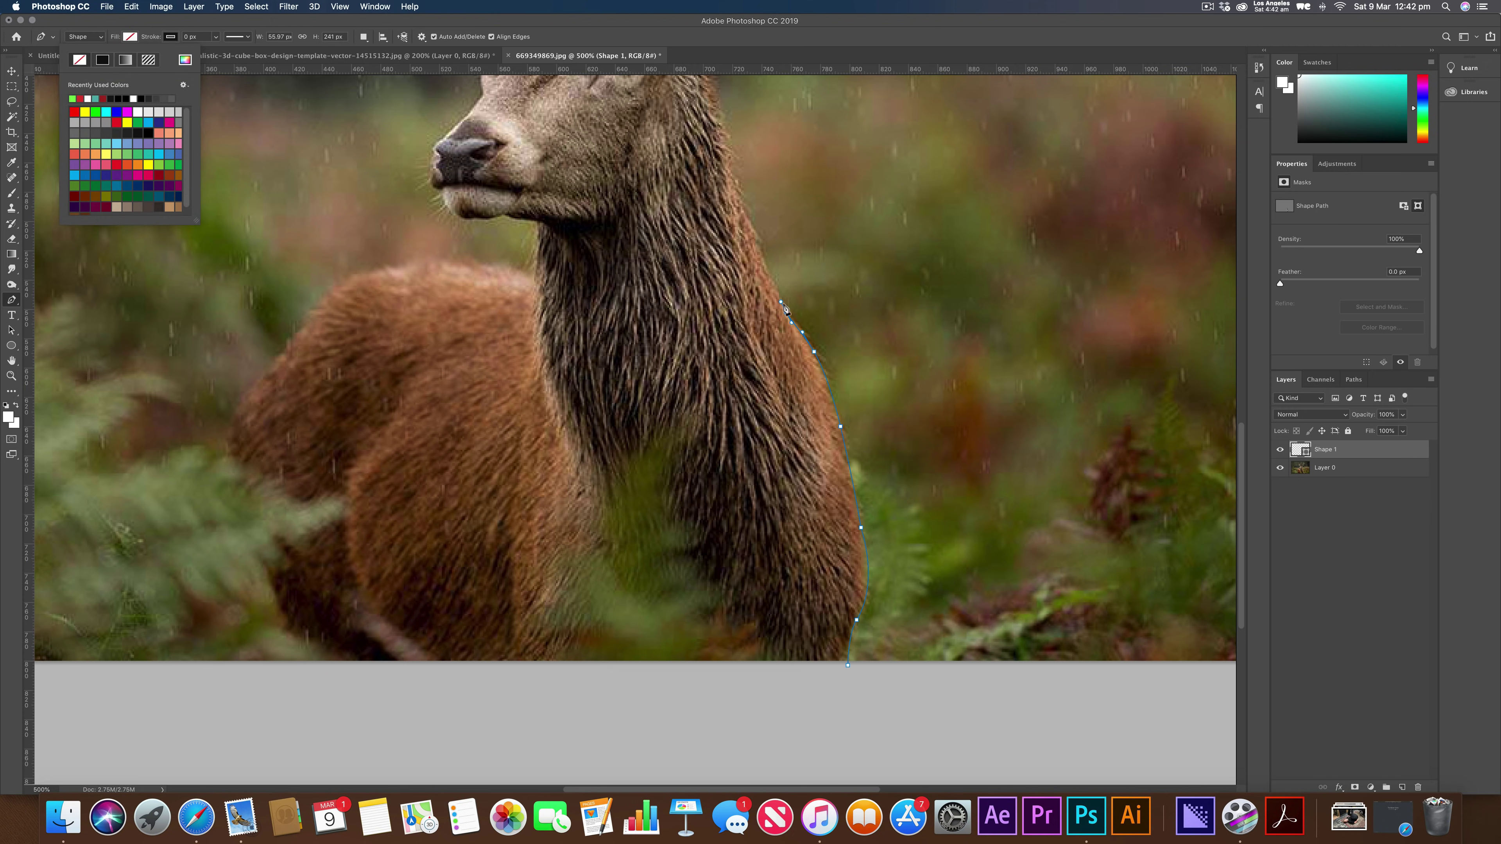
scroll(774, 349, up, 3)
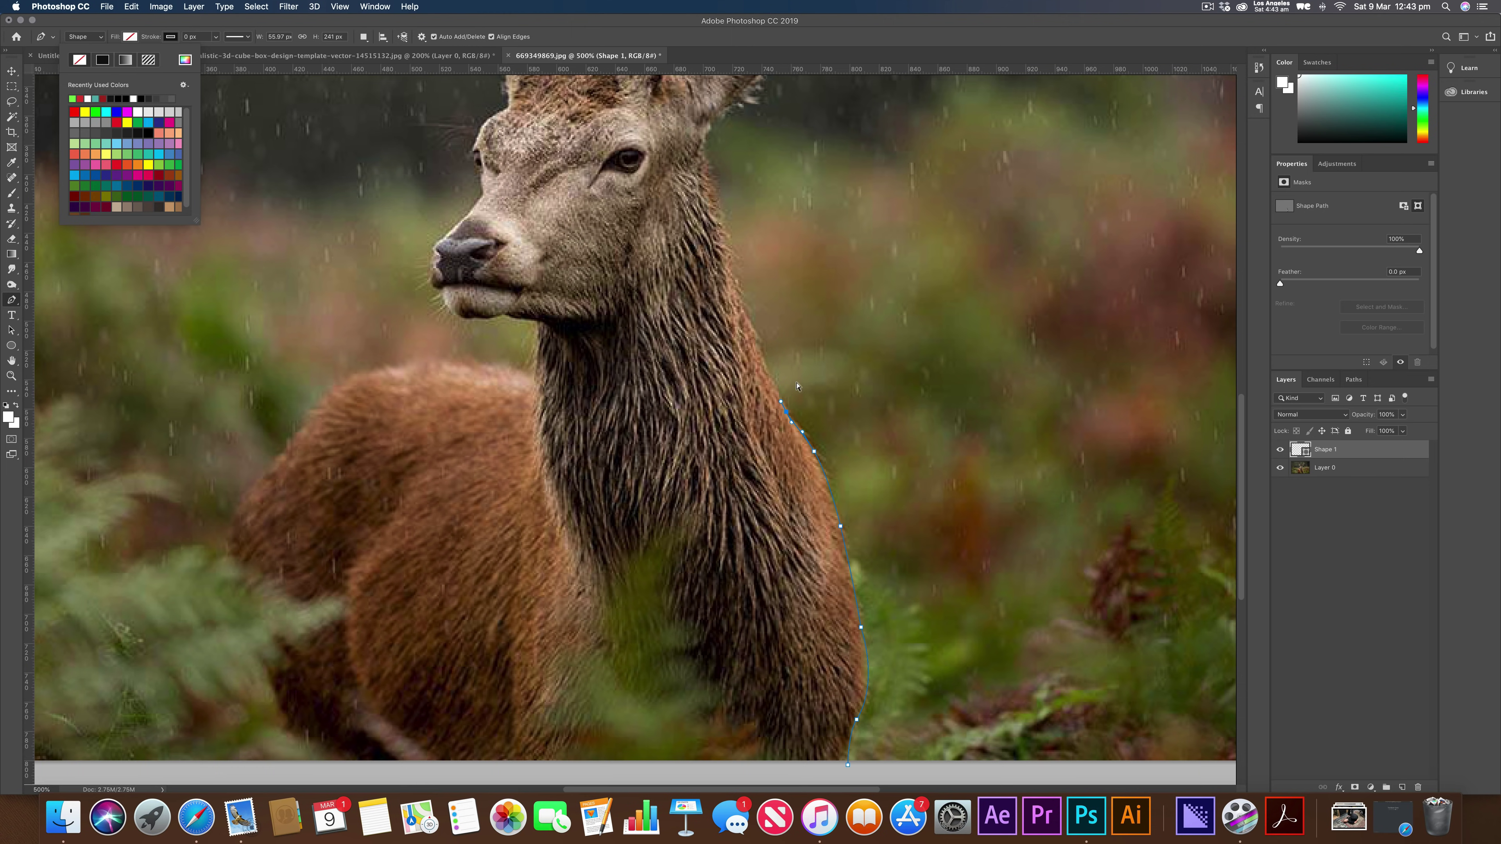
click(760, 349)
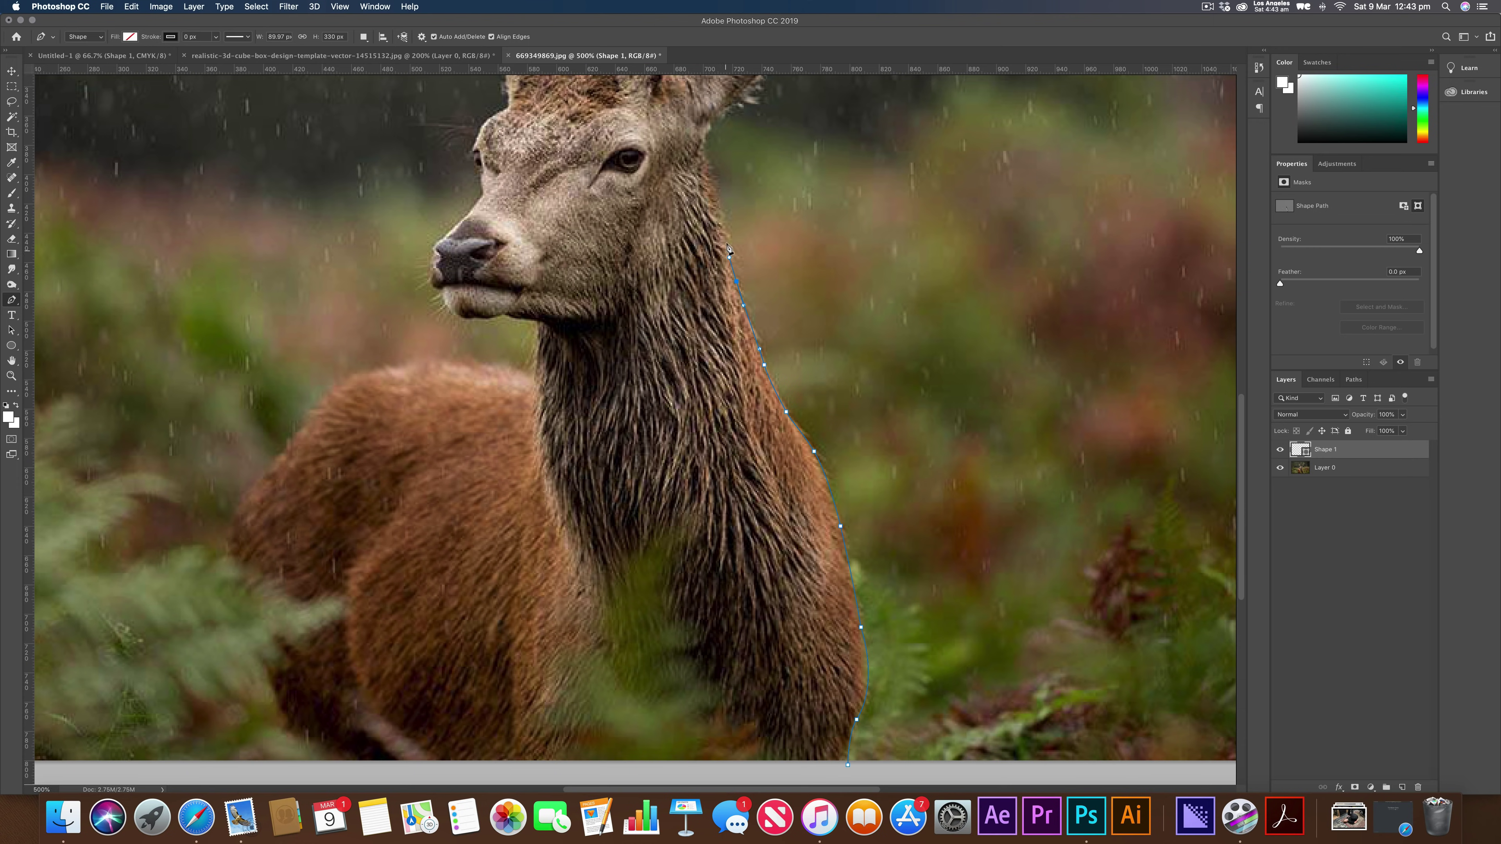
- Trace the upper back of the deer's neck with closely spaced anchor points up to just below the ear
key(super+equal)
key(super+equal)
scroll(733, 221, up, 7)
scroll(733, 220, up, 1)
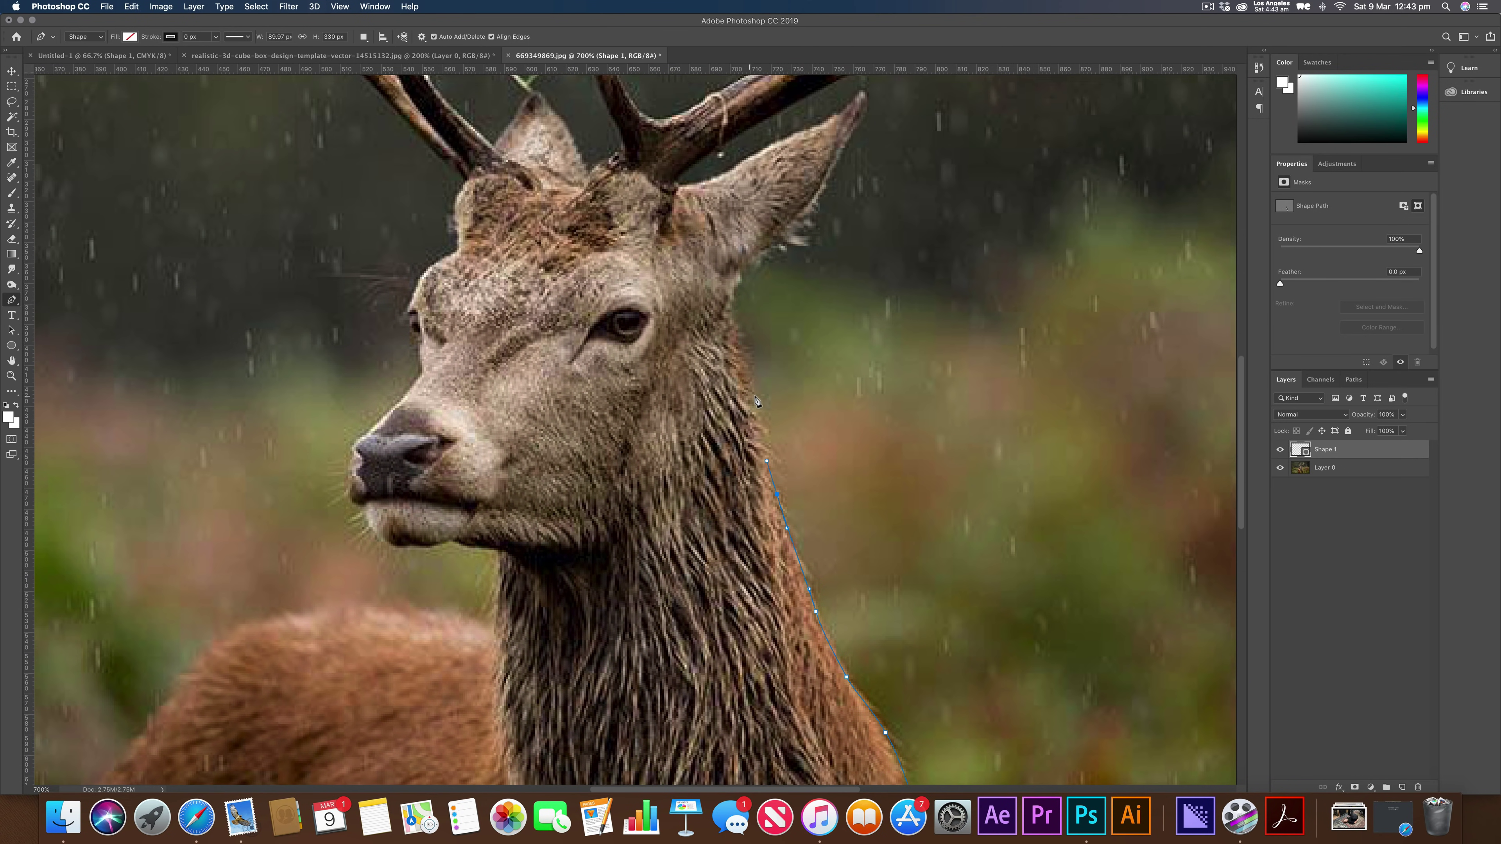
key(super+equal)
key(super+equal)
scroll(757, 400, up, 5)
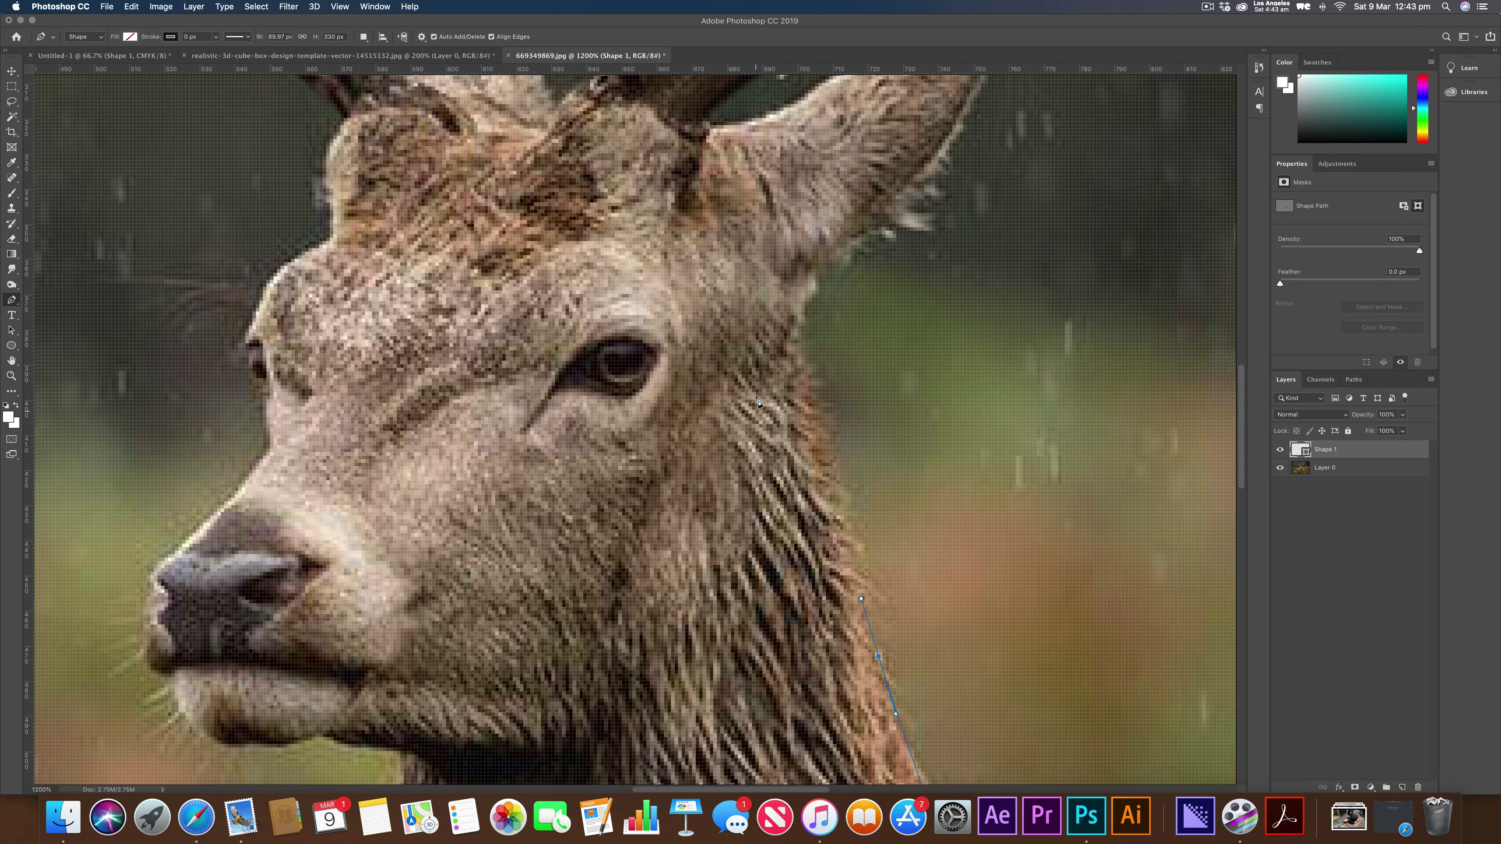
scroll(758, 400, down, 3)
key(super+minus)
scroll(744, 473, up, 2)
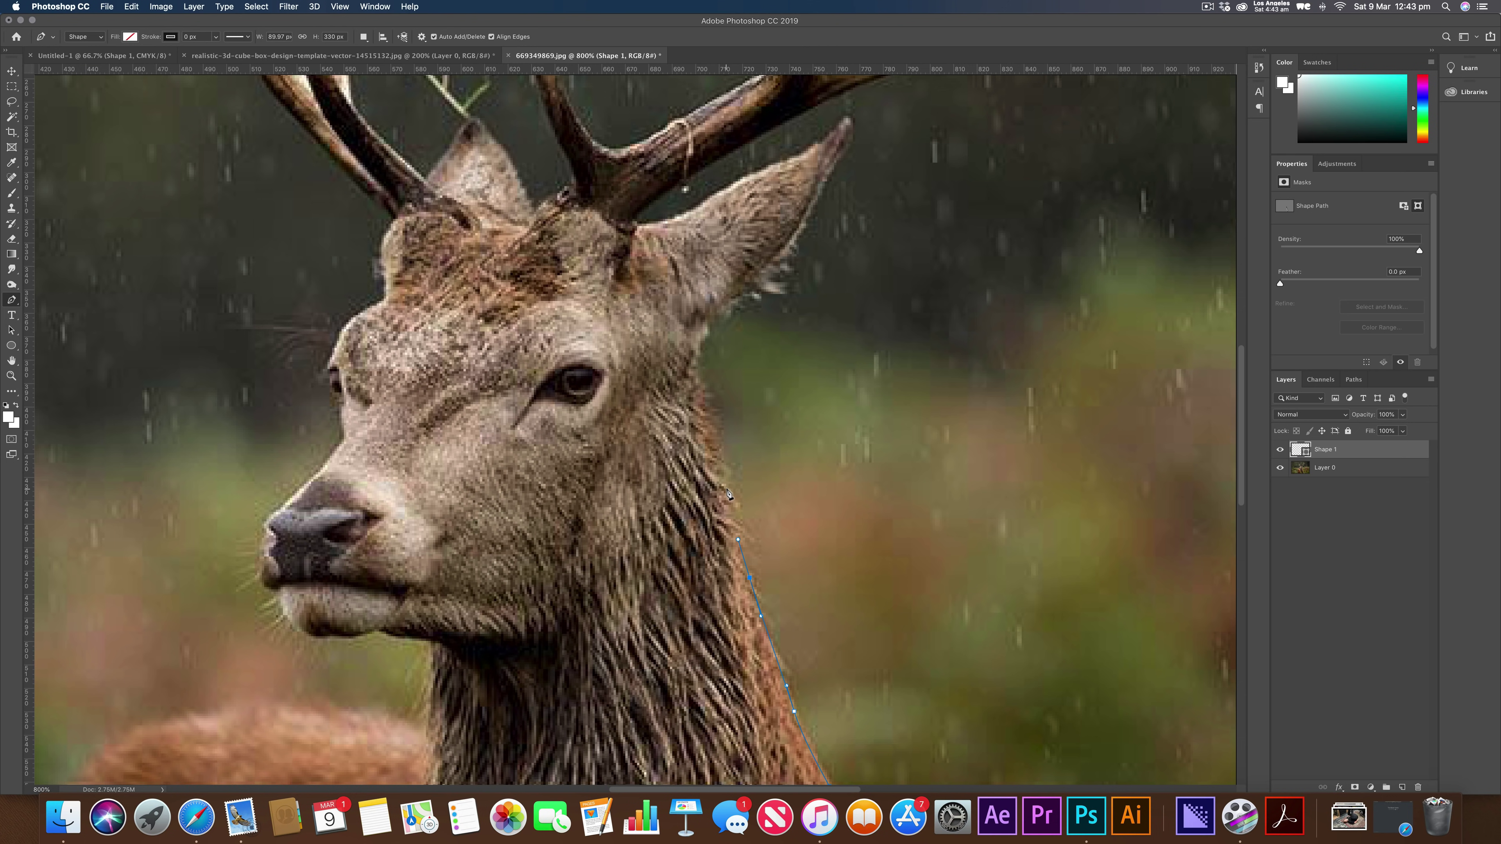
click(725, 481)
click(717, 435)
click(713, 418)
click(707, 401)
click(702, 387)
click(695, 374)
- Trace the lower edge of the deer's ear with closely spaced anchor points from its base out to the tip
click(705, 346)
click(724, 324)
click(738, 304)
click(752, 294)
click(783, 267)
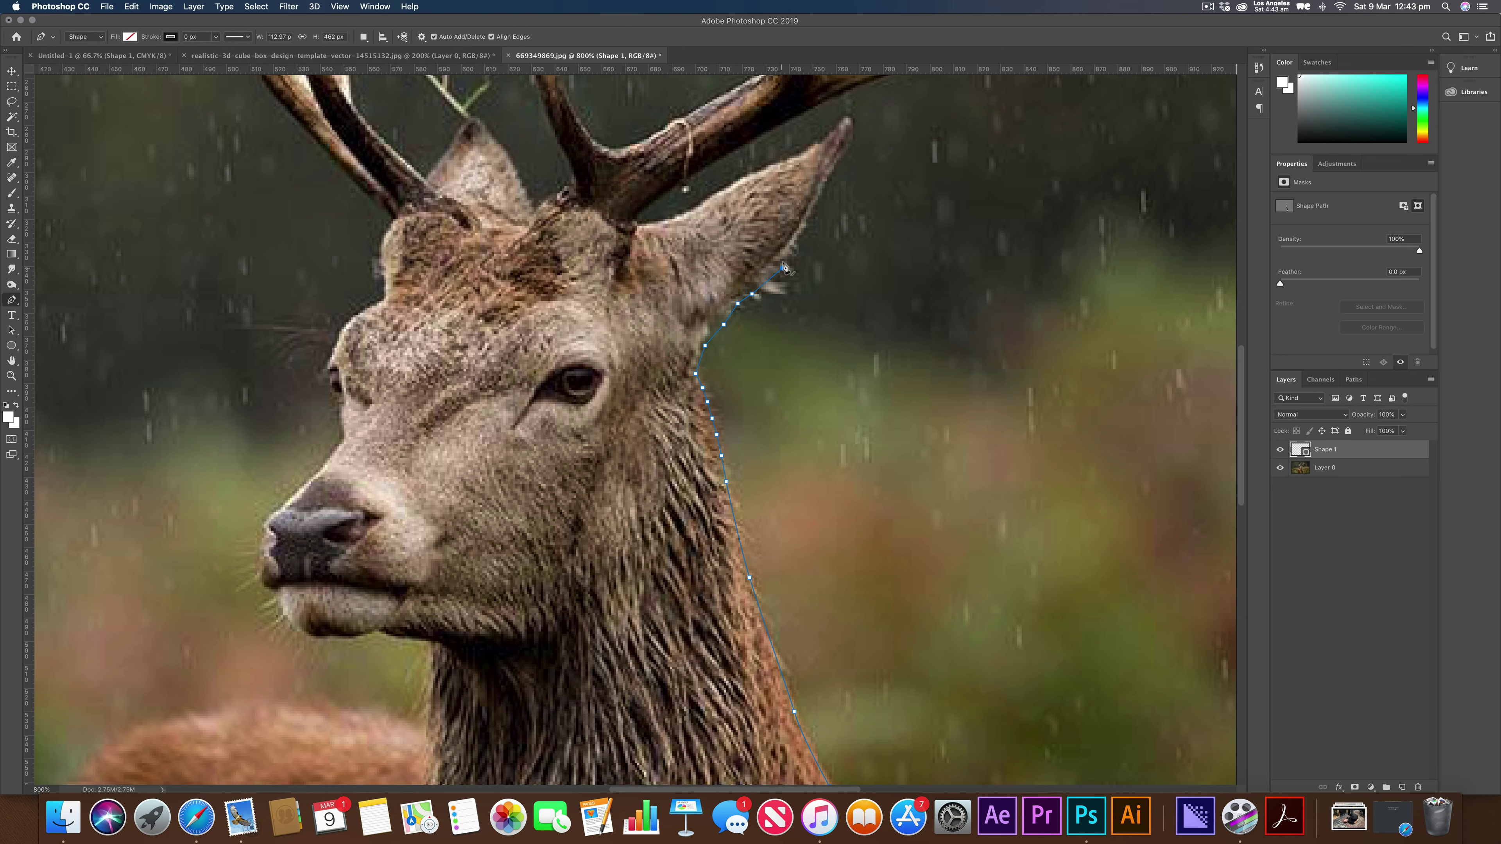
click(796, 241)
click(808, 214)
click(817, 192)
click(827, 179)
click(839, 158)
click(853, 139)
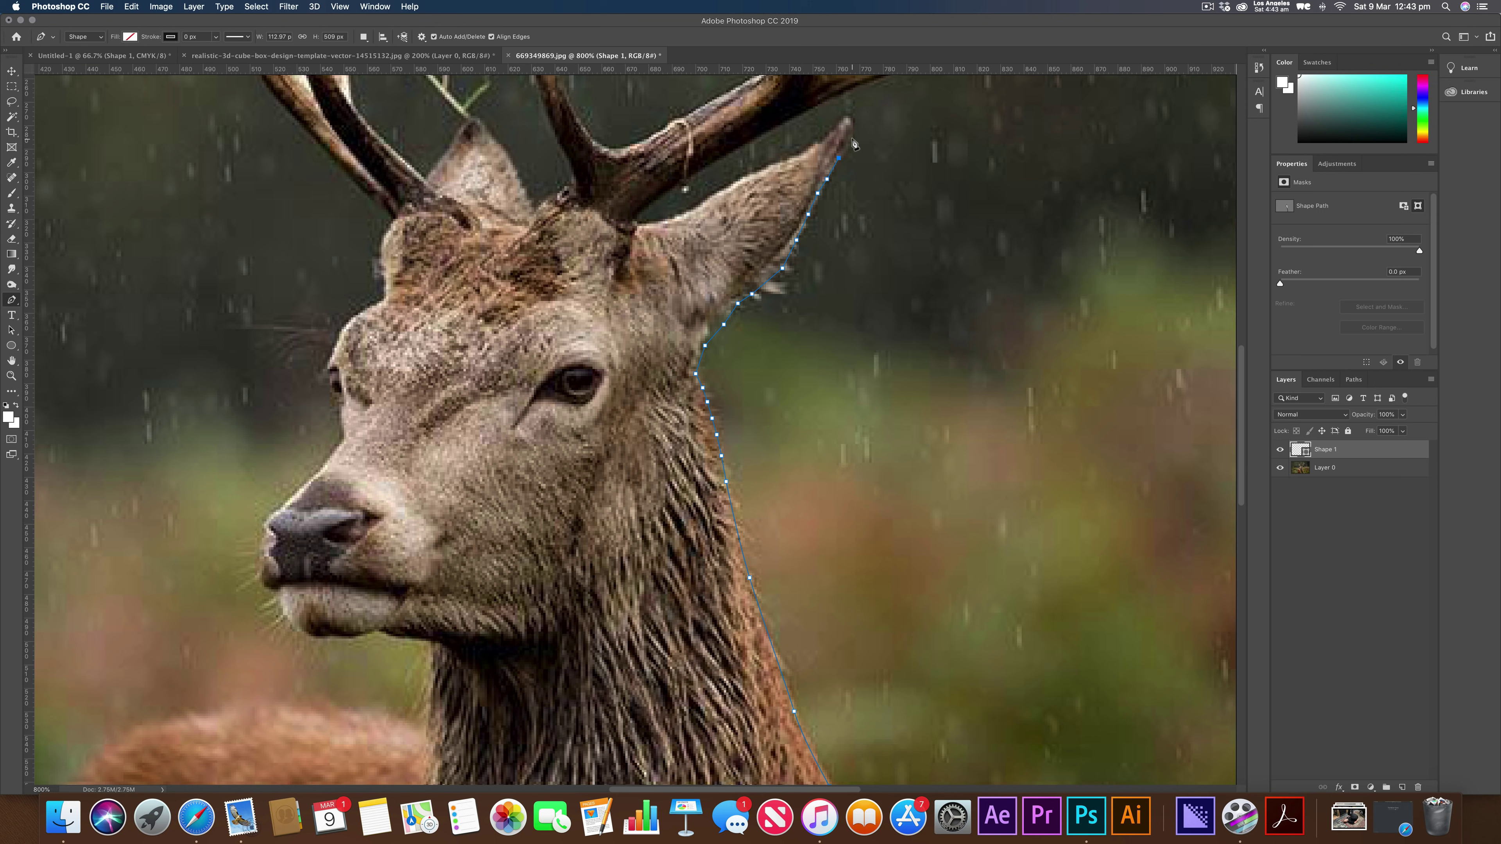
- Round the ear's tip and trace its upper edge back to the base of the antler
click(850, 116)
click(834, 127)
click(799, 151)
click(729, 181)
click(690, 205)
click(638, 224)
- Run the path roughly down through the deer's head, neck and chest, and close it at the starting anchor on the photo's lower edge
click(624, 279)
click(627, 317)
click(637, 519)
click(691, 730)
click(758, 744)
scroll(762, 747, down, 5)
scroll(763, 746, down, 5)
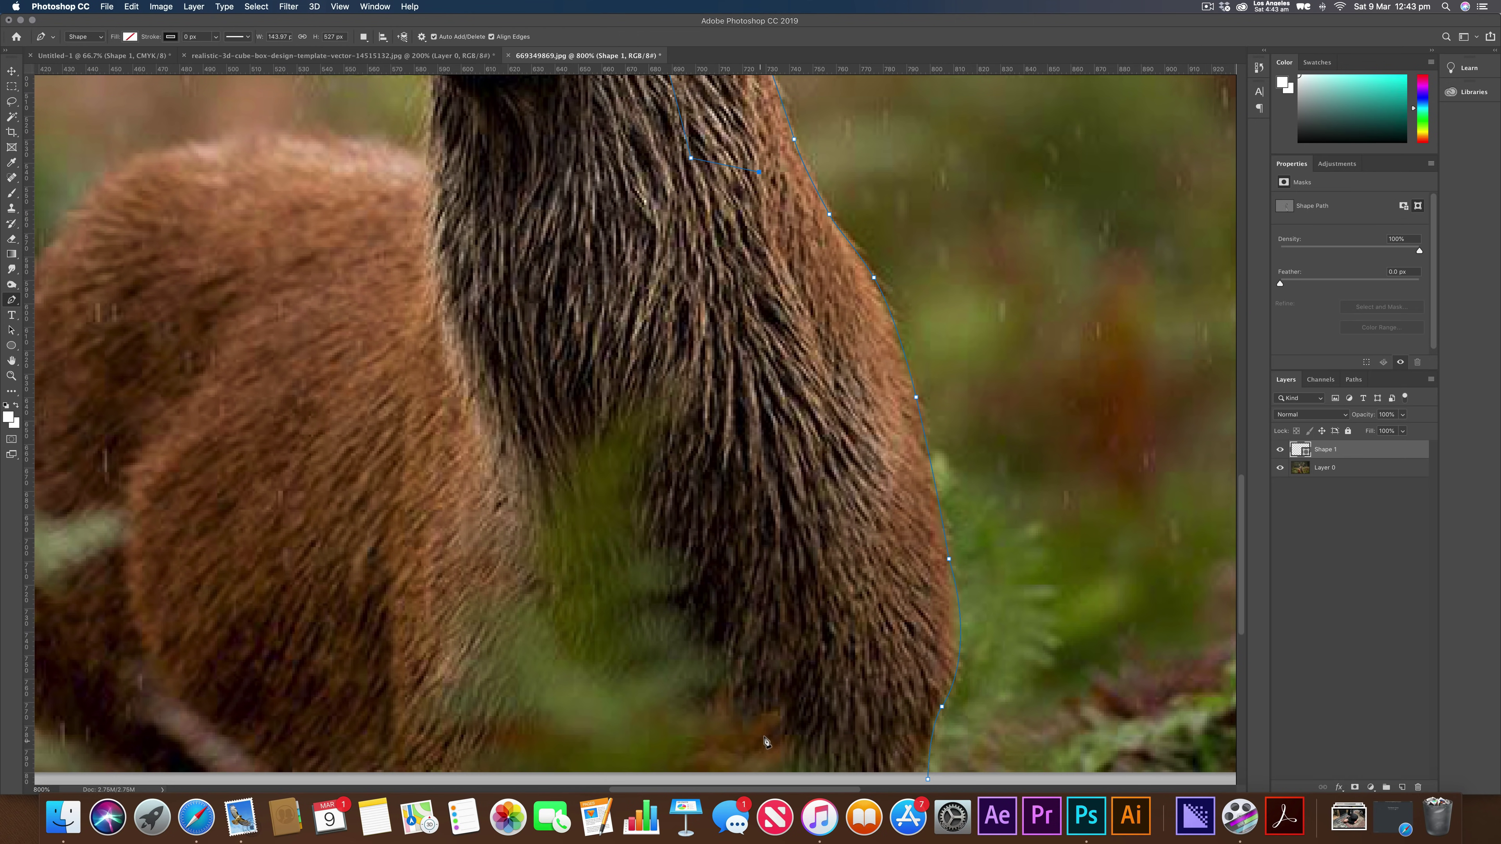
click(773, 713)
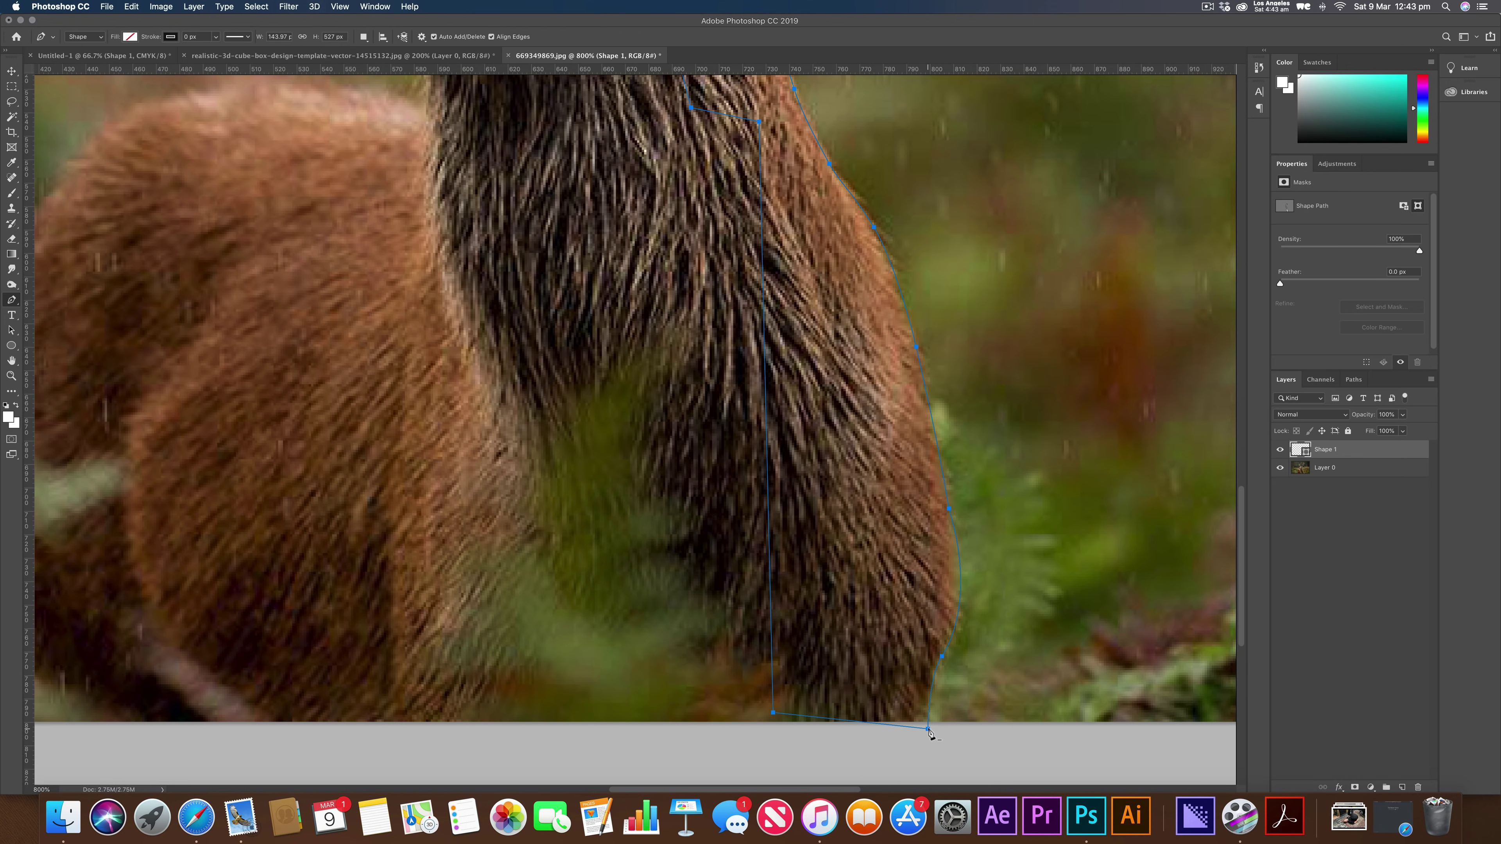
- Undo the deer path's anchor points back to the lower part of the neck's rear edge
click(927, 729)
scroll(726, 593, up, 10)
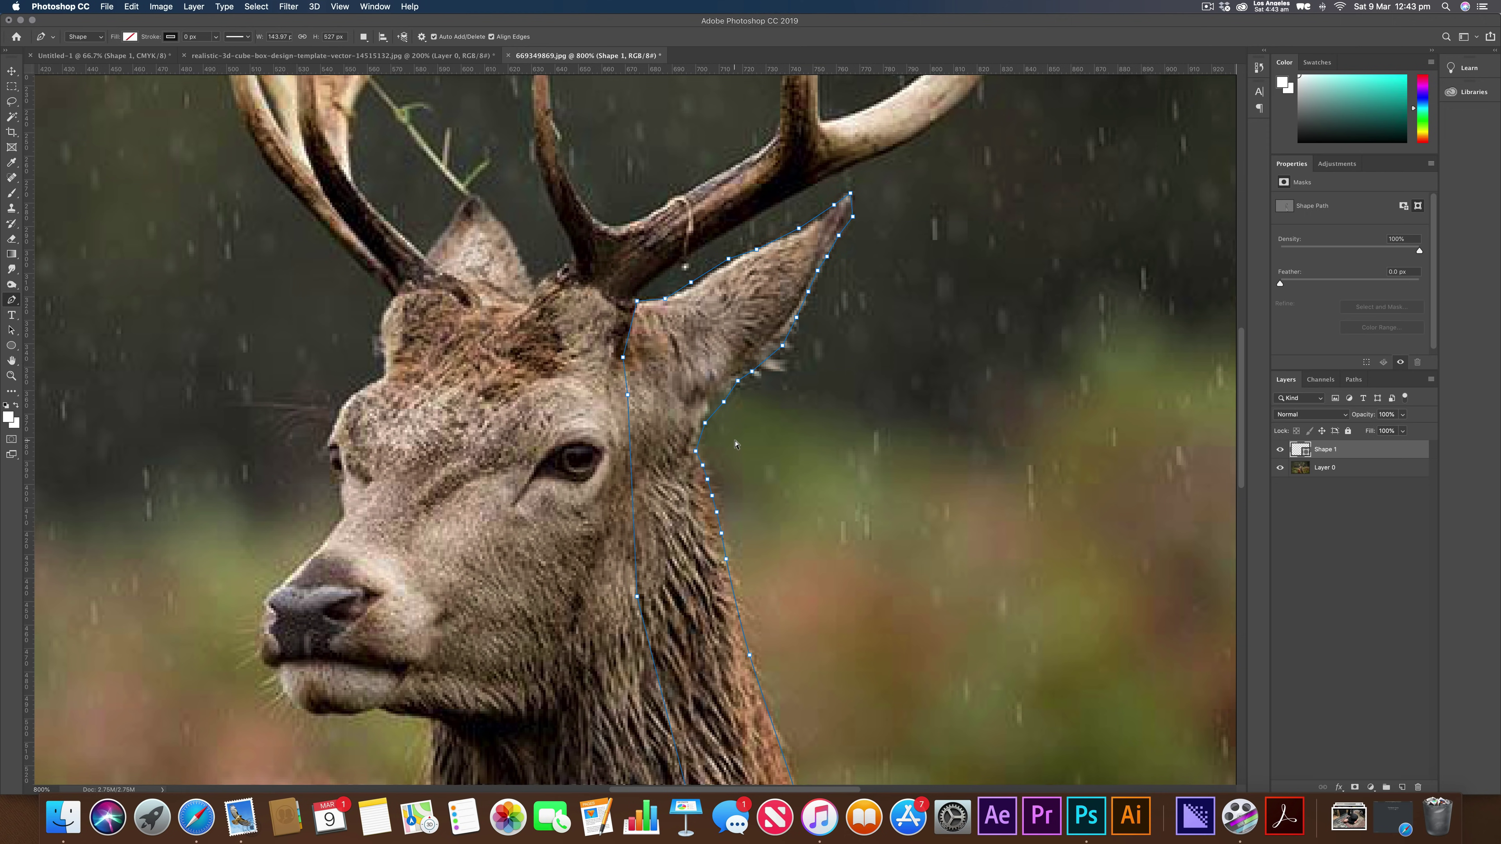
key(super+z)
key(super+z)
key(super+z)
key(super+z)
key(super+z)
key(super+z)
key(super+z)
key(super+z)
key(super+z)
key(super+z)
key(super+z)
key(super+z)
key(super+z)
key(super+z)
key(super+z)
key(super+z)
key(super+z)
key(super+z)
key(super+z)
key(super+z)
key(super+z)
key(super+z)
key(super+z)
key(super+z)
key(super+z)
key(super+z)
key(super+z)
key(super+z)
key(super+z)
key(super+z)
- Retrace the back of the deer's neck with widely spaced, curved anchor points up to just below the ear
scroll(745, 447, down, 10)
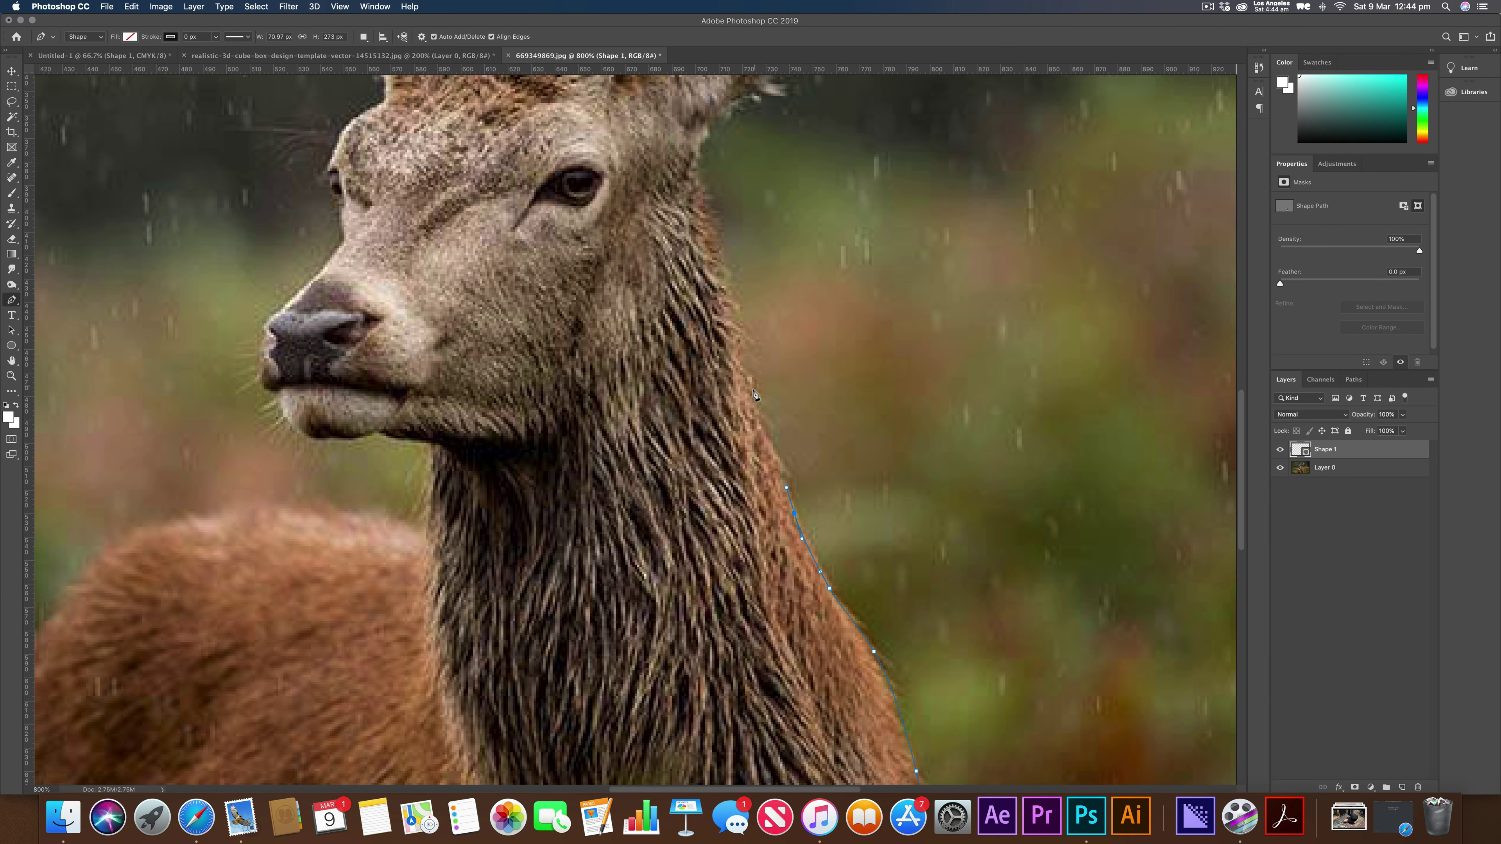
mouse_move(742, 356)
mouse_down()
mouse_move(723, 351)
mouse_move(741, 351)
mouse_up()
click(703, 170)
scroll(708, 155, up, 5)
drag(733, 303, 746, 292)
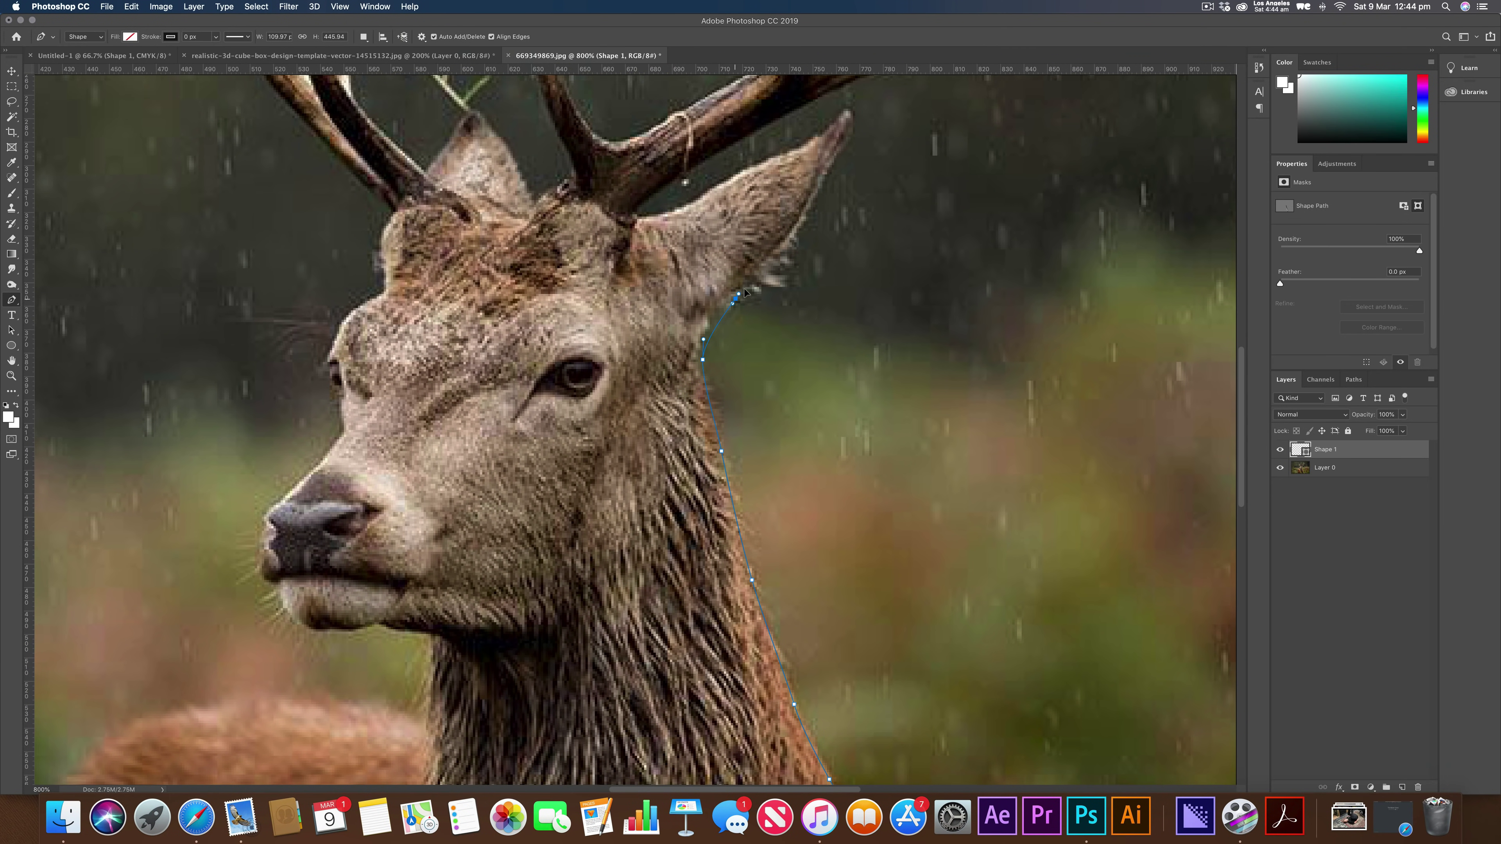
- Trace the near ear's lower edge, round its tip, and follow its upper edge back to the antler's base
drag(801, 224, 841, 90)
drag(816, 140, 816, 141)
ctrl+click(850, 112)
scroll(853, 123, up, 3)
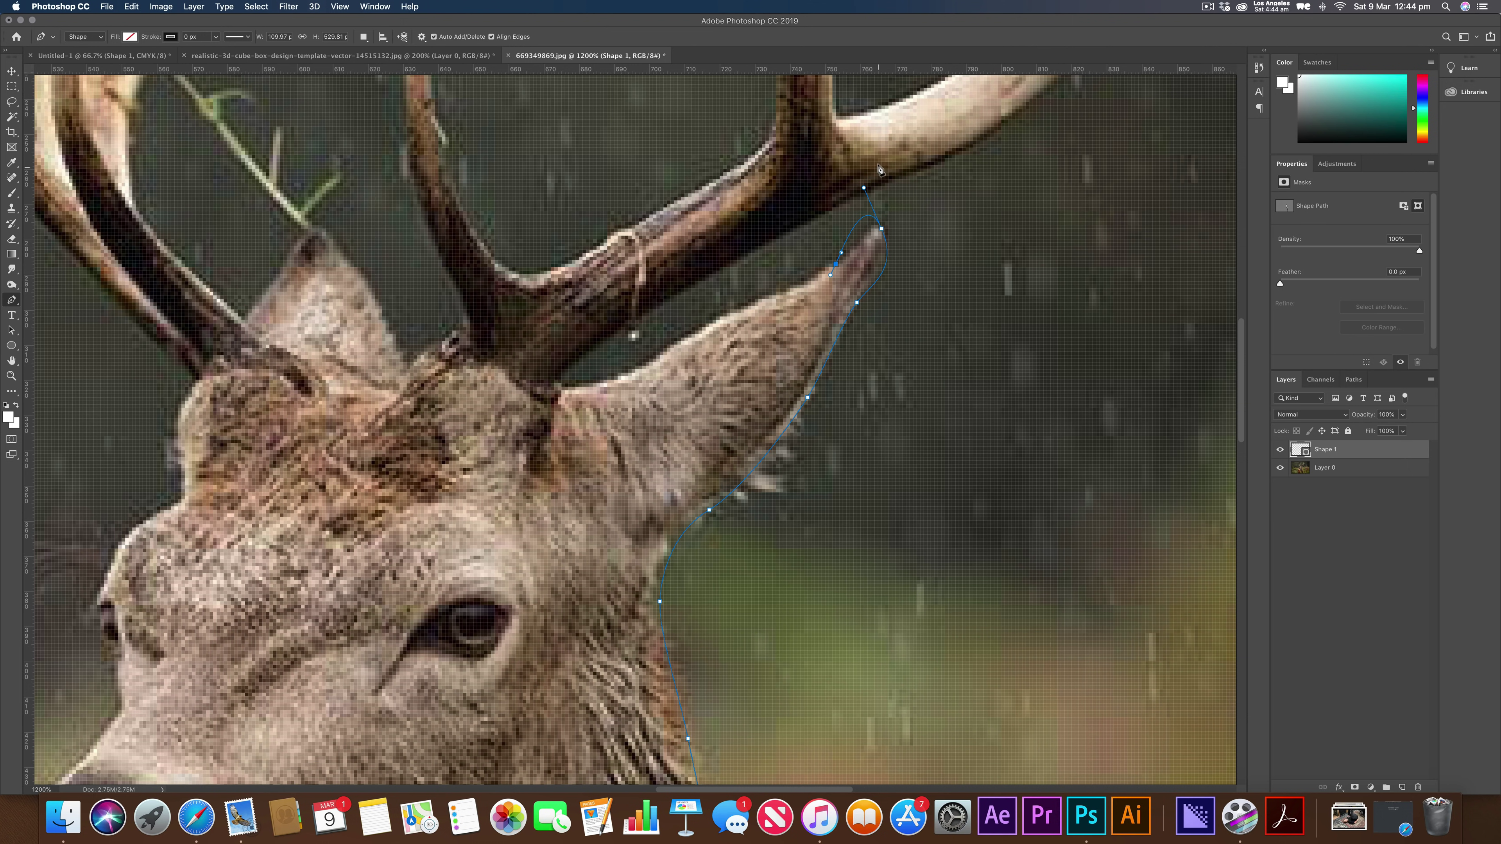
drag(864, 189, 866, 225)
drag(677, 337, 658, 350)
mouse_move(583, 384)
mouse_down()
mouse_move(562, 384)
mouse_move(564, 368)
mouse_up()
- Trace the underside of the near antler from its base around the outer bend to the small outer tine
drag(636, 321, 651, 312)
drag(814, 218, 665, 353)
scroll(919, 178, right, 2)
scroll(668, 360, up, 2)
scroll(668, 361, up, 6)
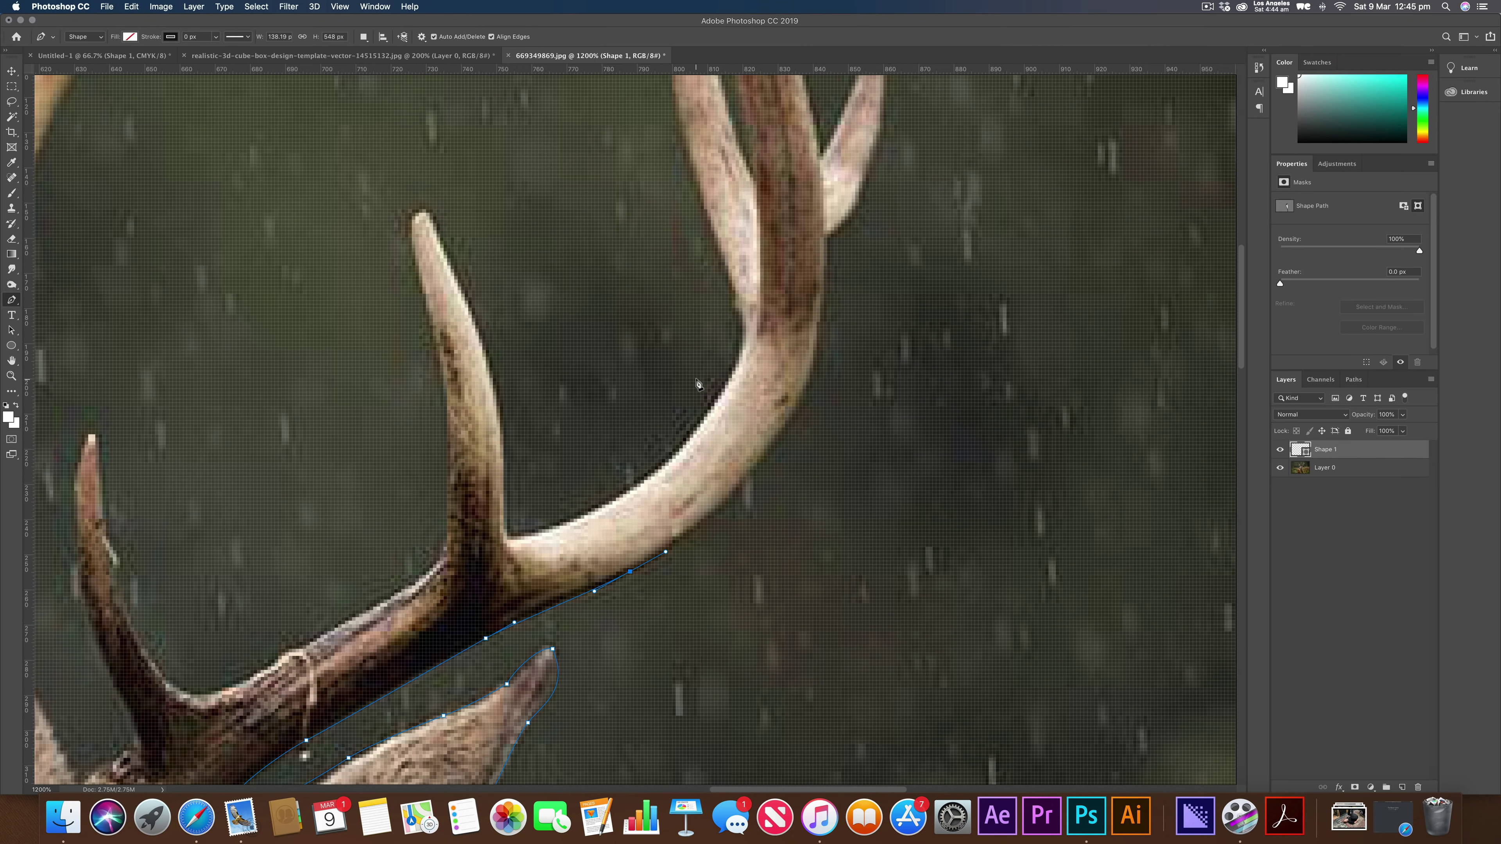
click(768, 453)
drag(772, 455, 803, 401)
drag(827, 311, 829, 282)
click(826, 238)
- Trace around the small outer tine of the near antler back to the main beam
scroll(836, 260, up, 10)
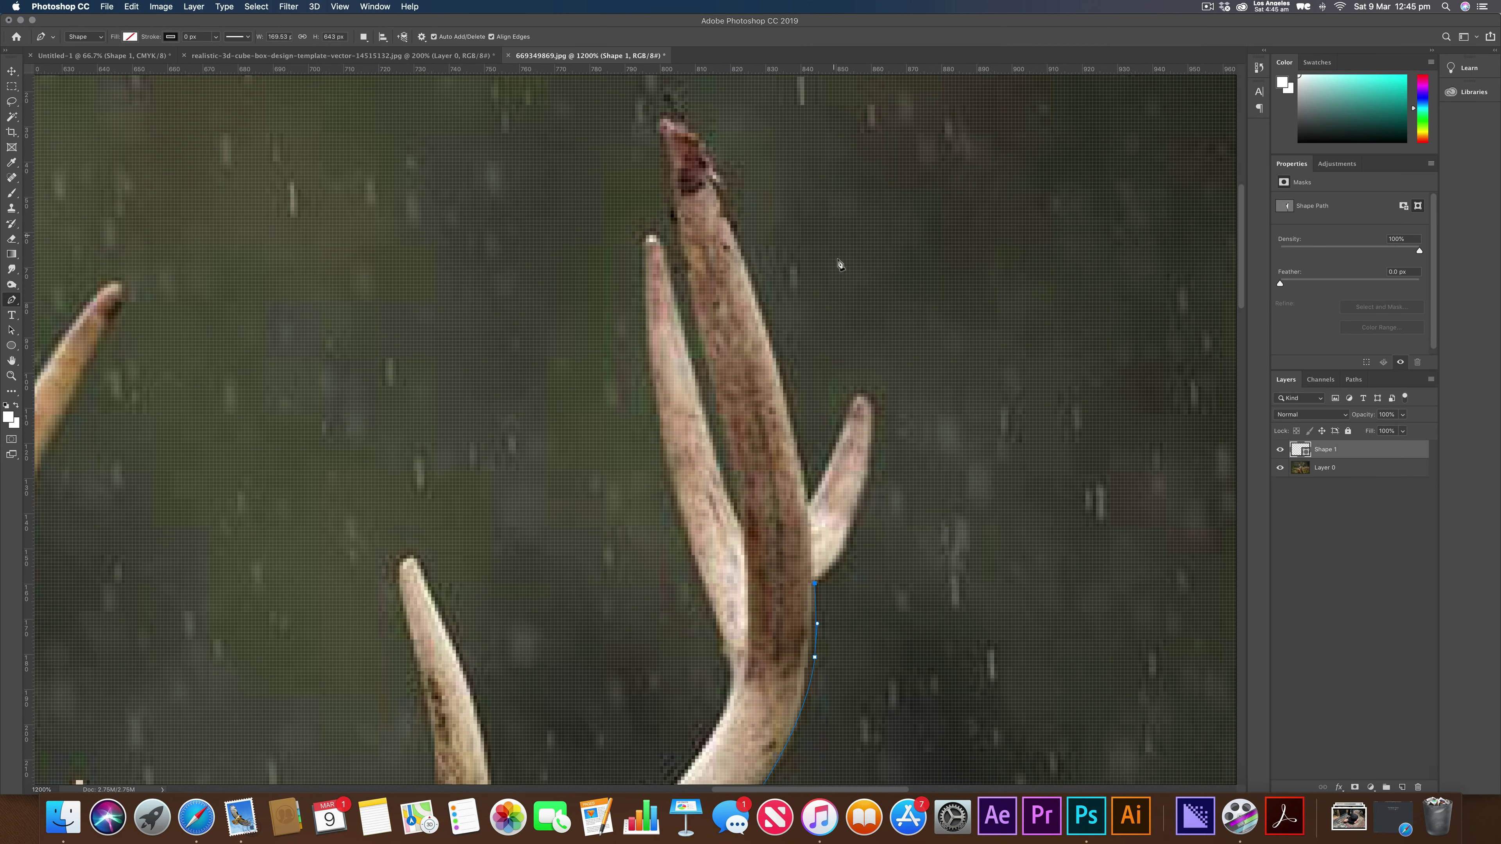
drag(870, 421, 880, 256)
drag(884, 383, 872, 412)
drag(820, 474, 824, 472)
drag(797, 507, 792, 467)
- Trace the tallest tine up its outer edge, over its tip and down its inner edge to the fork
click(752, 281)
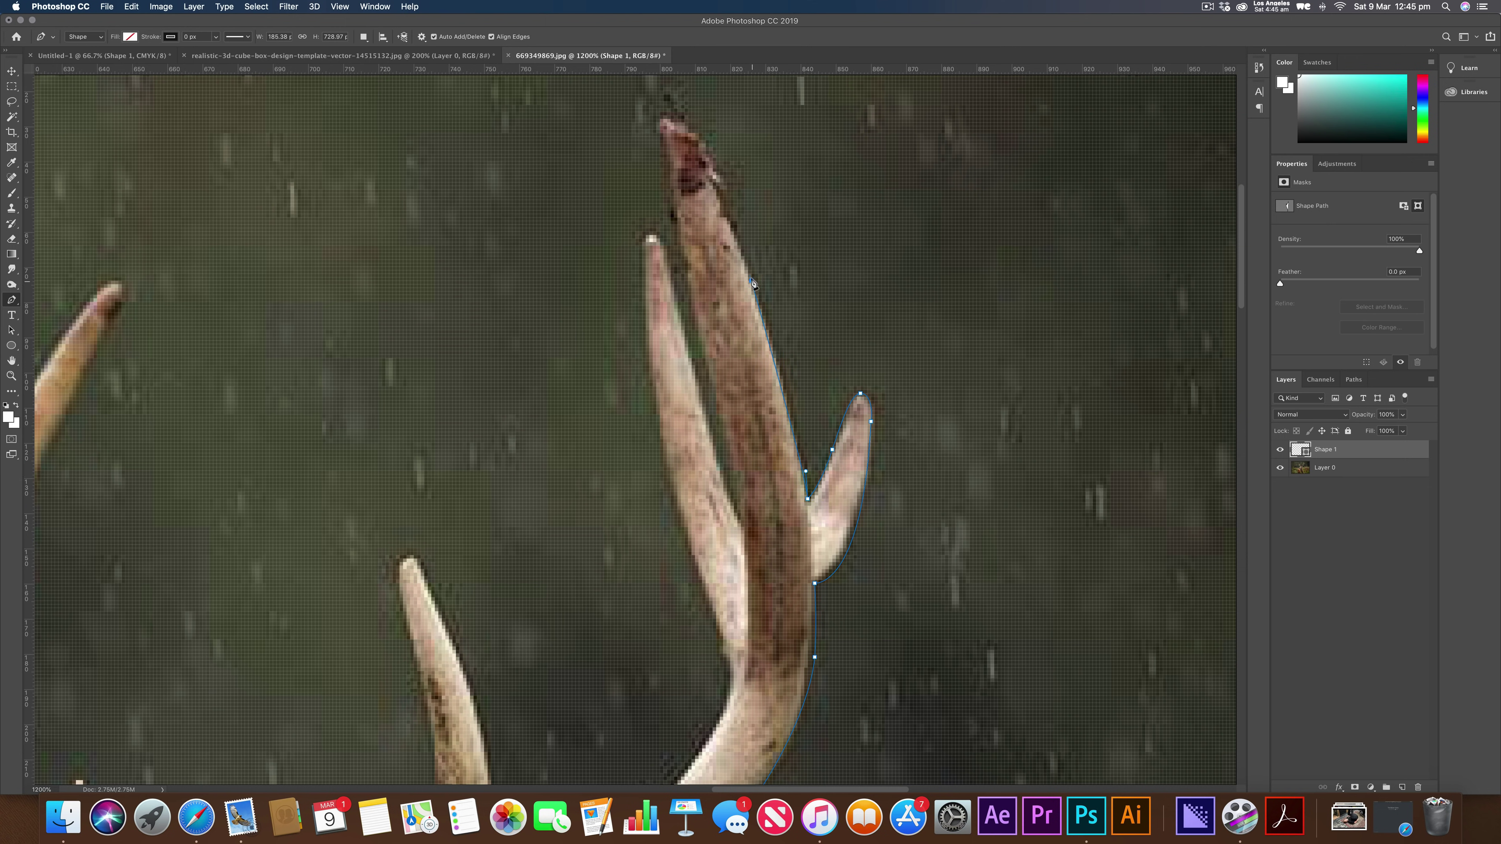
click(734, 235)
drag(666, 119, 623, 110)
drag(663, 168, 669, 203)
drag(704, 364, 711, 377)
drag(743, 533, 737, 502)
- Trace around the tip of the slim tine beside the tallest one and down to the main beam
drag(671, 277, 631, 247)
drag(652, 411, 657, 423)
drag(691, 559, 696, 570)
drag(728, 668, 727, 667)
drag(720, 713, 714, 733)
- Follow the near antler's upper edge to the middle tine and trace around that tine to its base
key(super+minus)
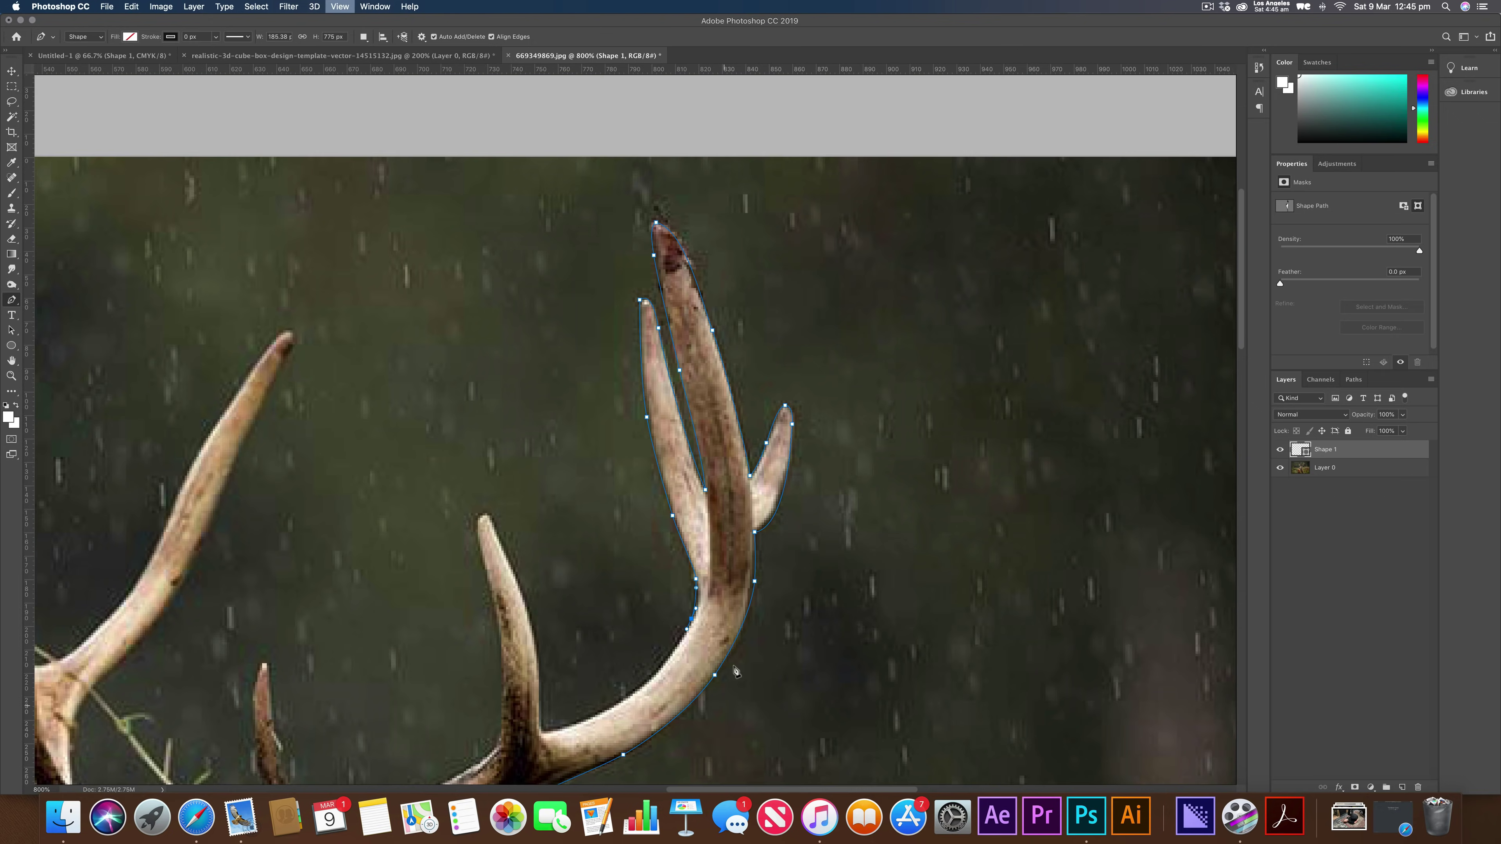
scroll(602, 443, down, 5)
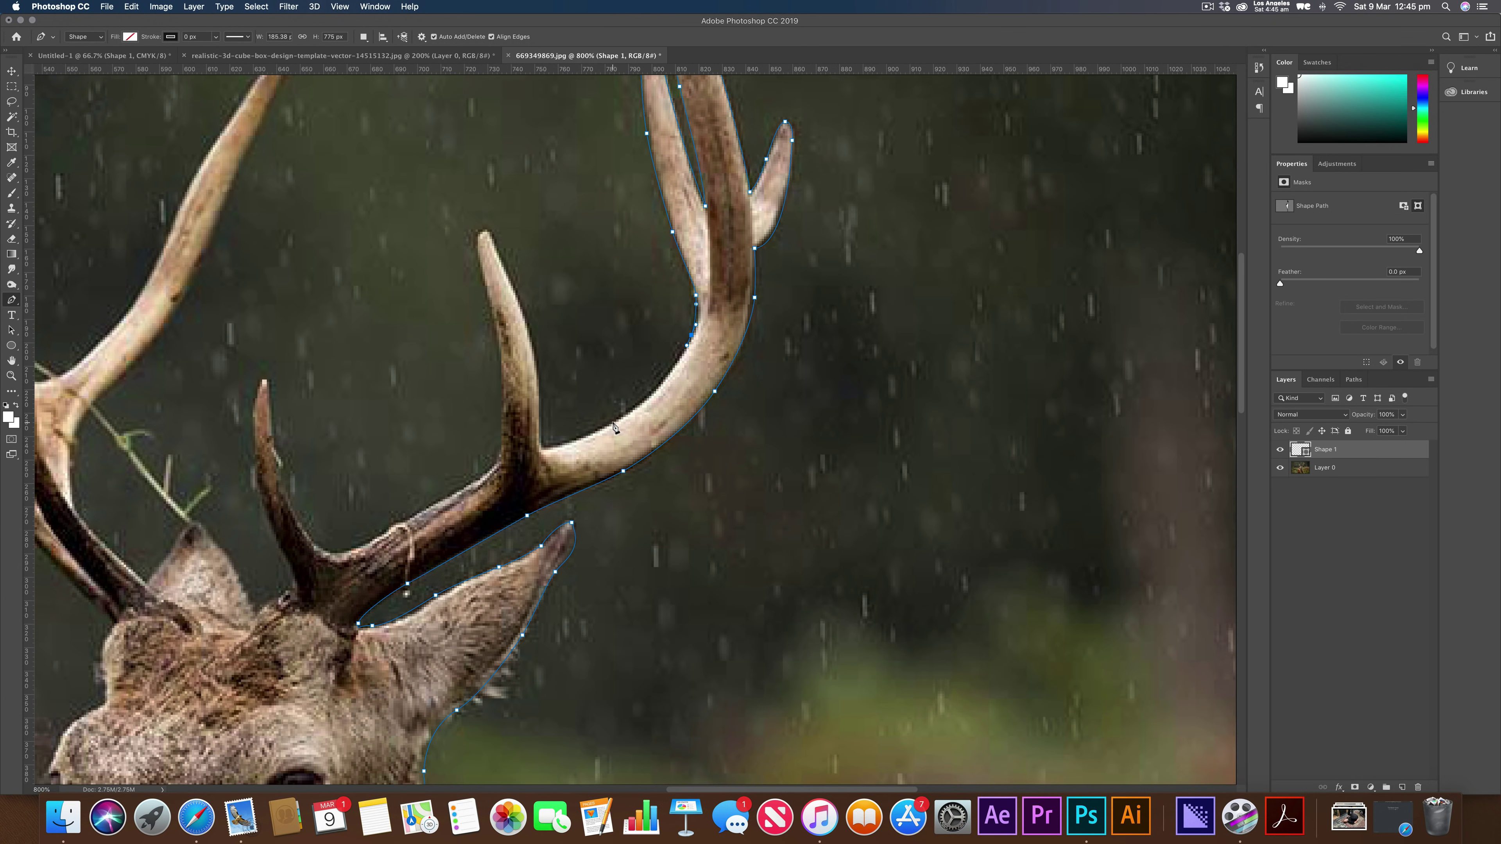
drag(612, 422, 576, 441)
click(542, 449)
drag(535, 360, 531, 333)
drag(488, 231, 478, 221)
key(super+z)
drag(501, 401, 502, 416)
drag(495, 466, 487, 474)
- Follow the near antler's upper edge to the short front tine and trace the tine up to its tip
drag(417, 513, 308, 539)
drag(284, 478, 277, 450)
drag(266, 379, 271, 382)
key(super+z)
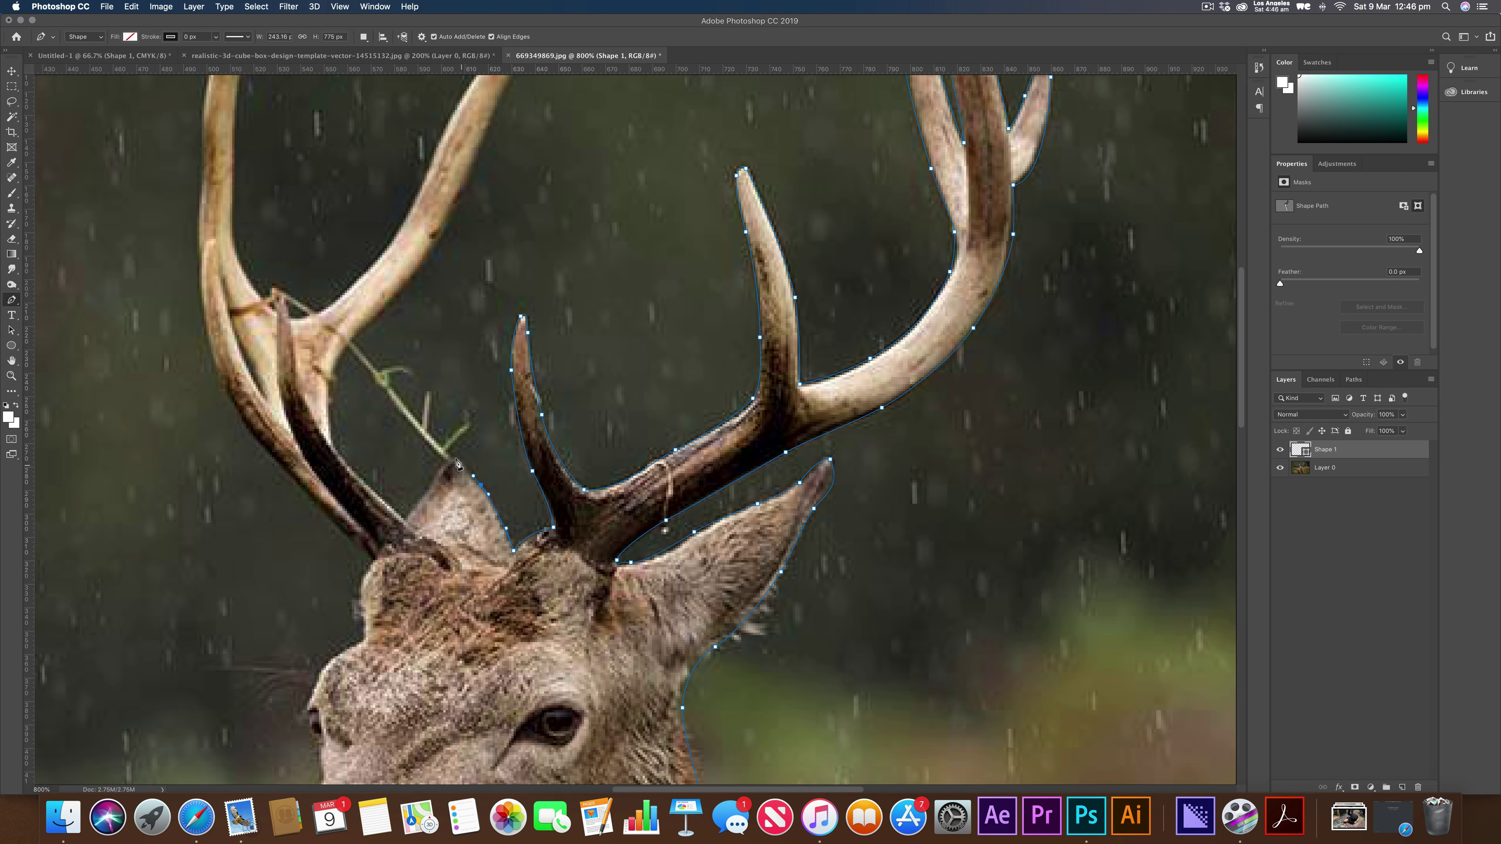
- Round the far ear's tip and trace the far antler's inner edge up and over the tip of its inner tine
drag(454, 459, 447, 463)
click(403, 518)
click(338, 455)
drag(337, 451, 331, 438)
drag(335, 363, 339, 356)
drag(387, 306, 406, 290)
drag(466, 190, 470, 435)
click(551, 236)
click(524, 249)
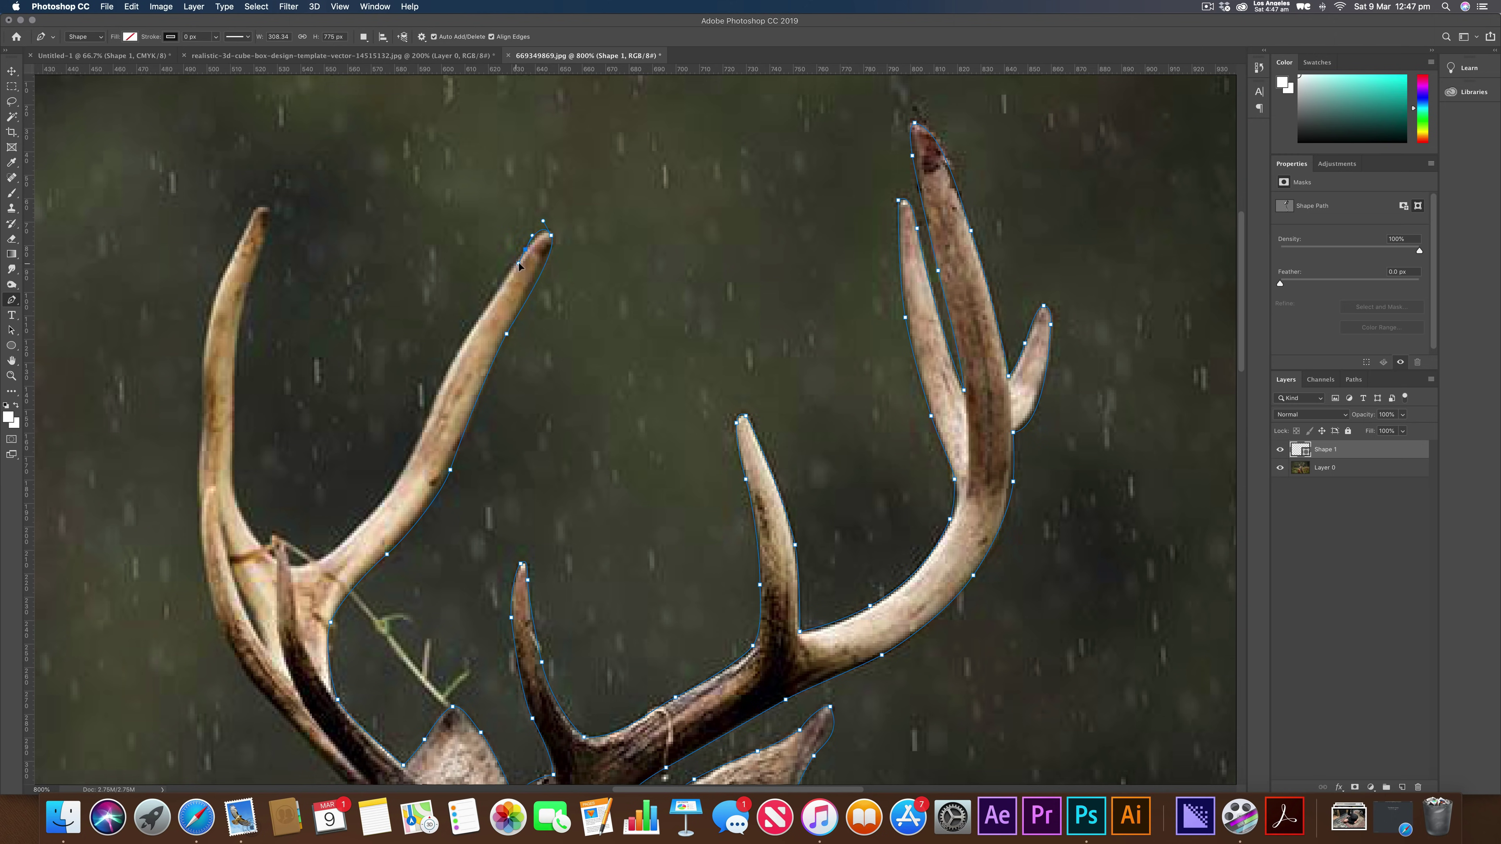
- Trace down the far antler's inner tine to the fork and up the inside of its outer tine
click(450, 365)
click(404, 465)
click(297, 563)
click(274, 557)
click(239, 507)
click(234, 486)
click(234, 402)
click(243, 308)
- Round the tip of the far antler's outer tine and trace its outer edge down towards the head
click(267, 222)
click(248, 216)
click(213, 292)
click(202, 409)
click(199, 507)
click(229, 649)
- Trace the deer's forehead, brow and muzzle from the far antler's base down to the nose
scroll(252, 691, down, 10)
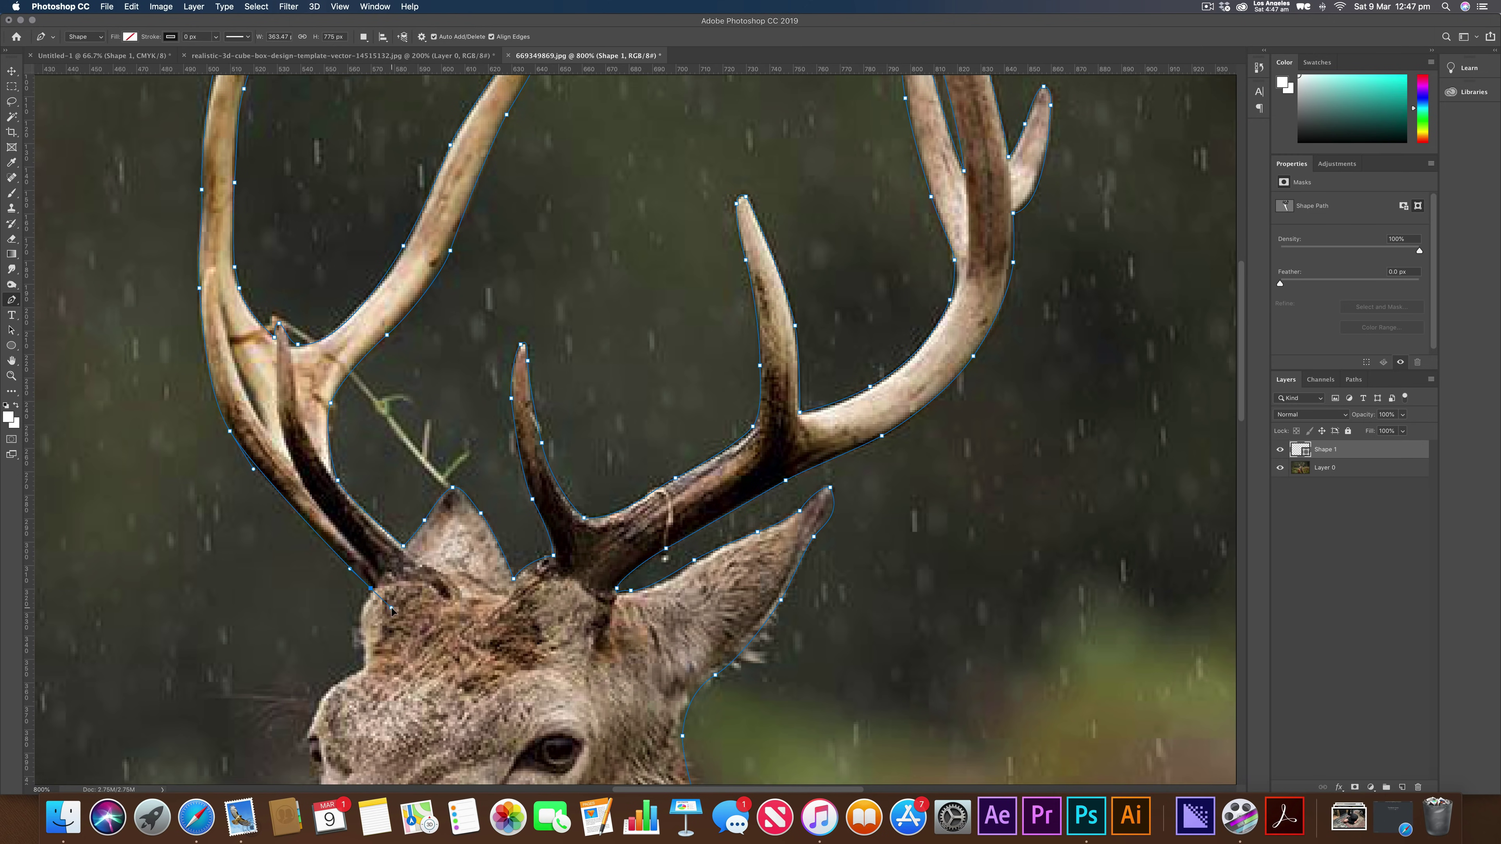
click(371, 302)
click(363, 378)
click(311, 431)
click(307, 452)
click(317, 488)
drag(319, 524, 310, 538)
click(286, 567)
click(241, 607)
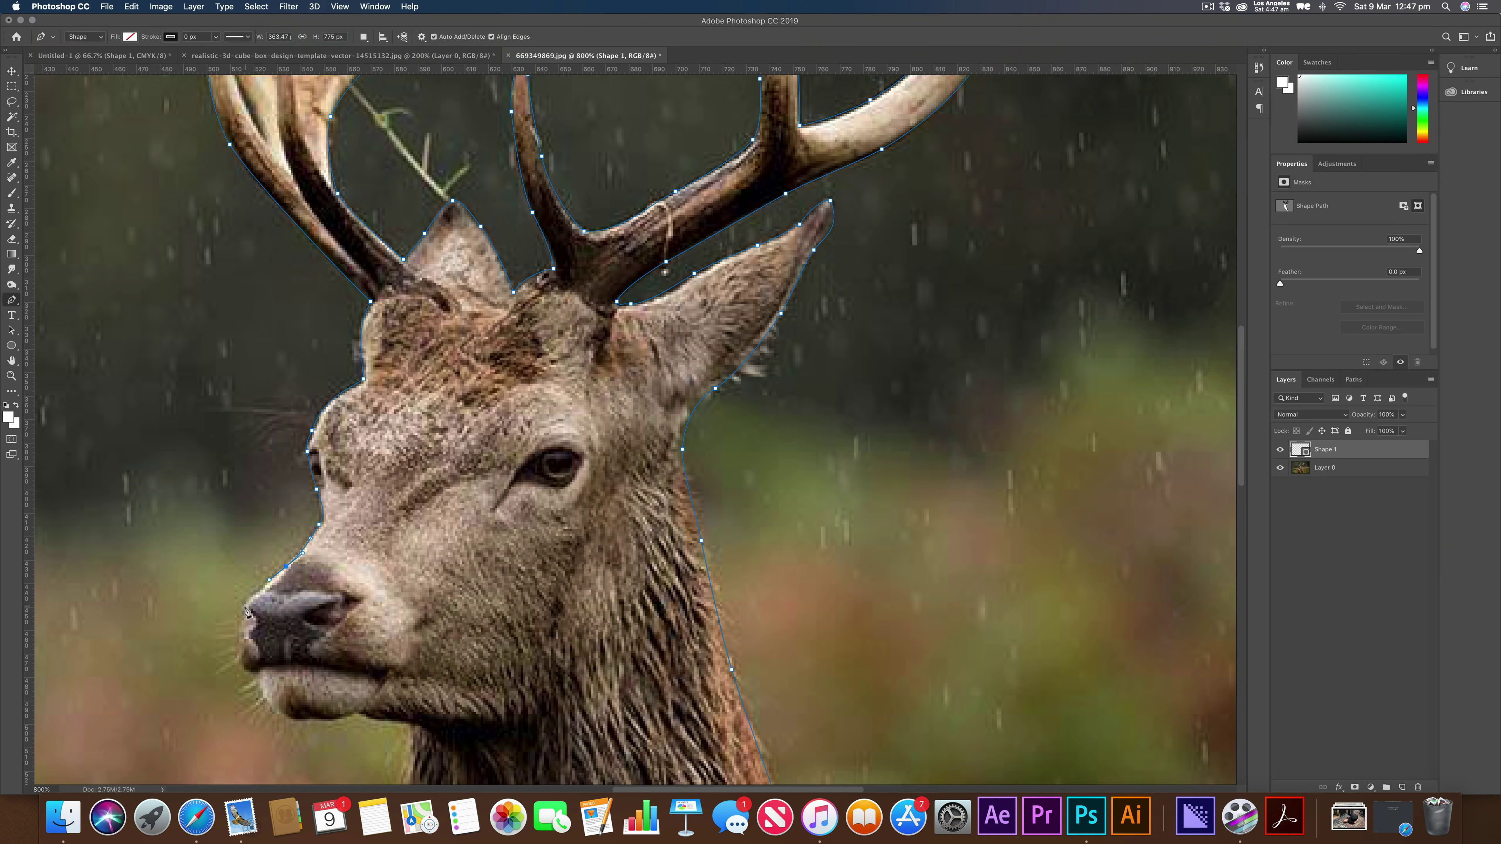
- Trace around the deer's nose, mouth and chin and along the jaw to the throat
click(238, 639)
click(262, 696)
click(324, 719)
click(361, 715)
click(411, 726)
- Trace the throat, back and rump of the deer down to just past the photo's lower edge
scroll(407, 539, down, 5)
scroll(406, 539, down, 3)
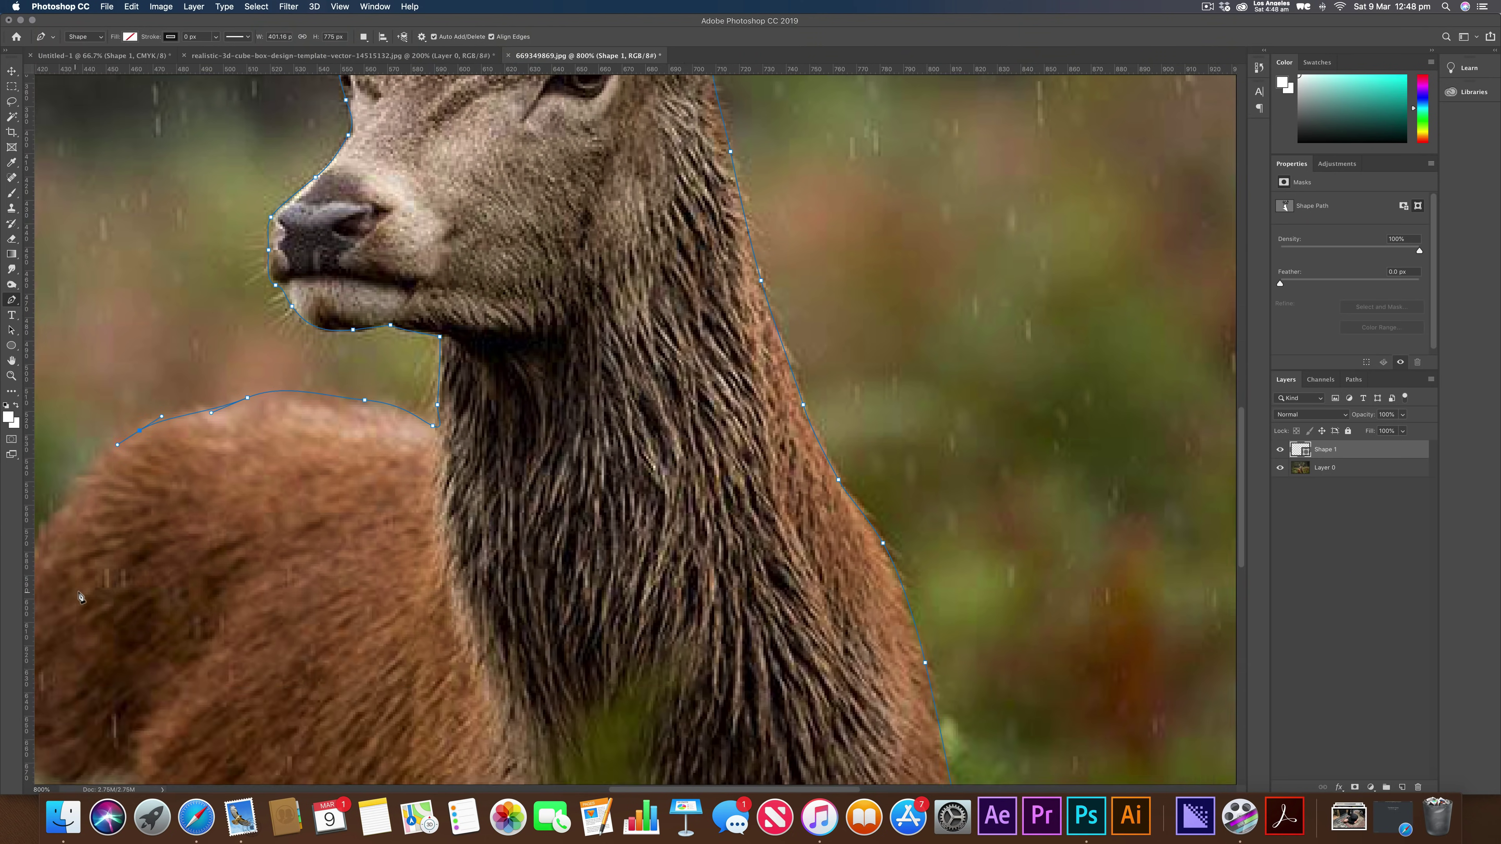
scroll(406, 539, down, 5)
click(771, 182)
click(649, 219)
click(520, 358)
click(427, 526)
scroll(467, 709, down, 3)
click(470, 744)
click(473, 763)
click(480, 771)
- Run the path just below the photo's lower edge and close it at the starting anchor
scroll(493, 776, up, 2)
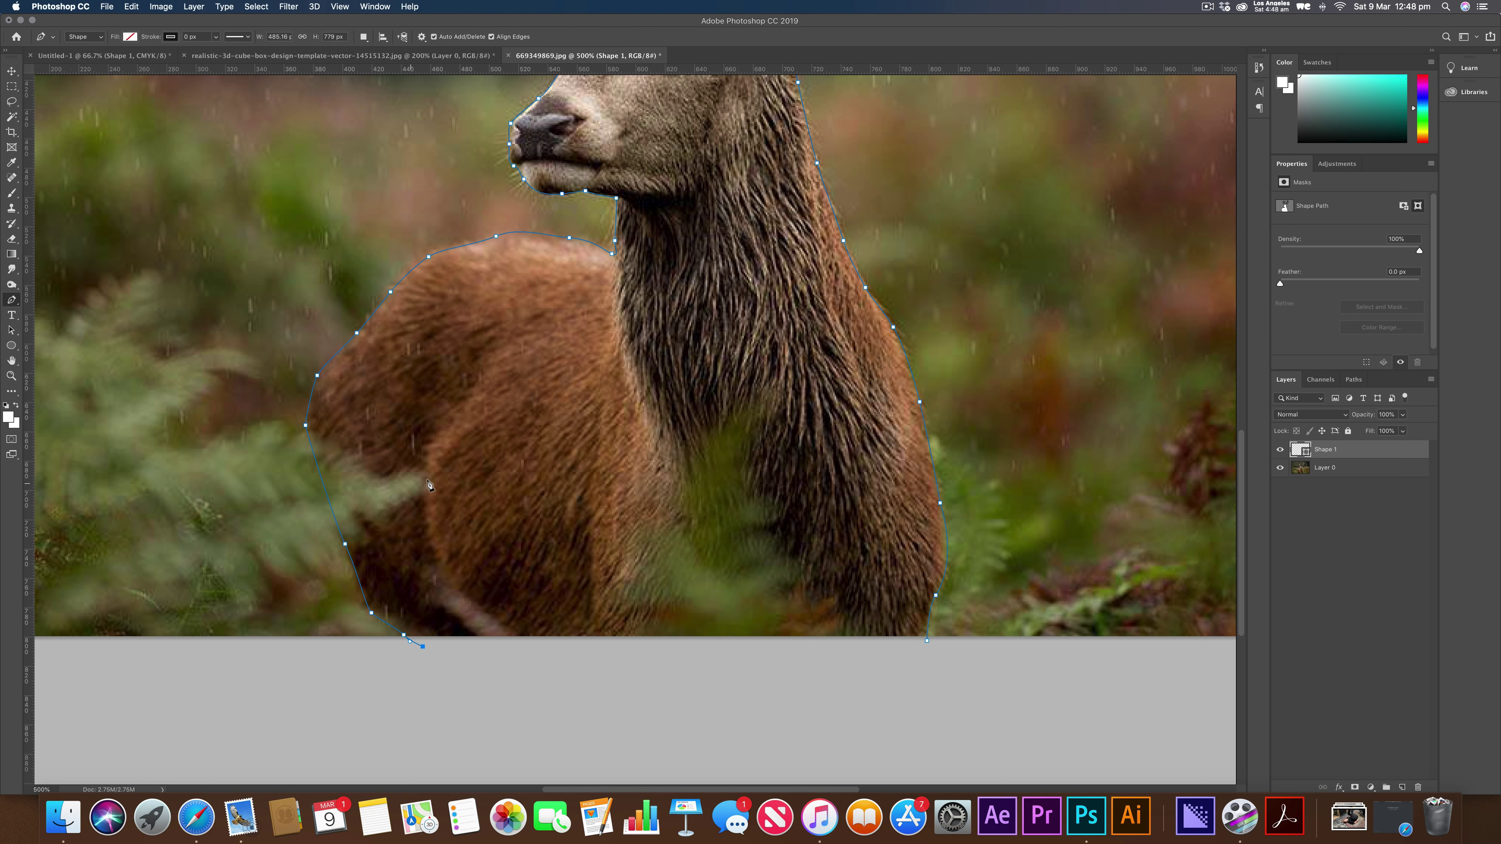
click(673, 654)
click(864, 646)
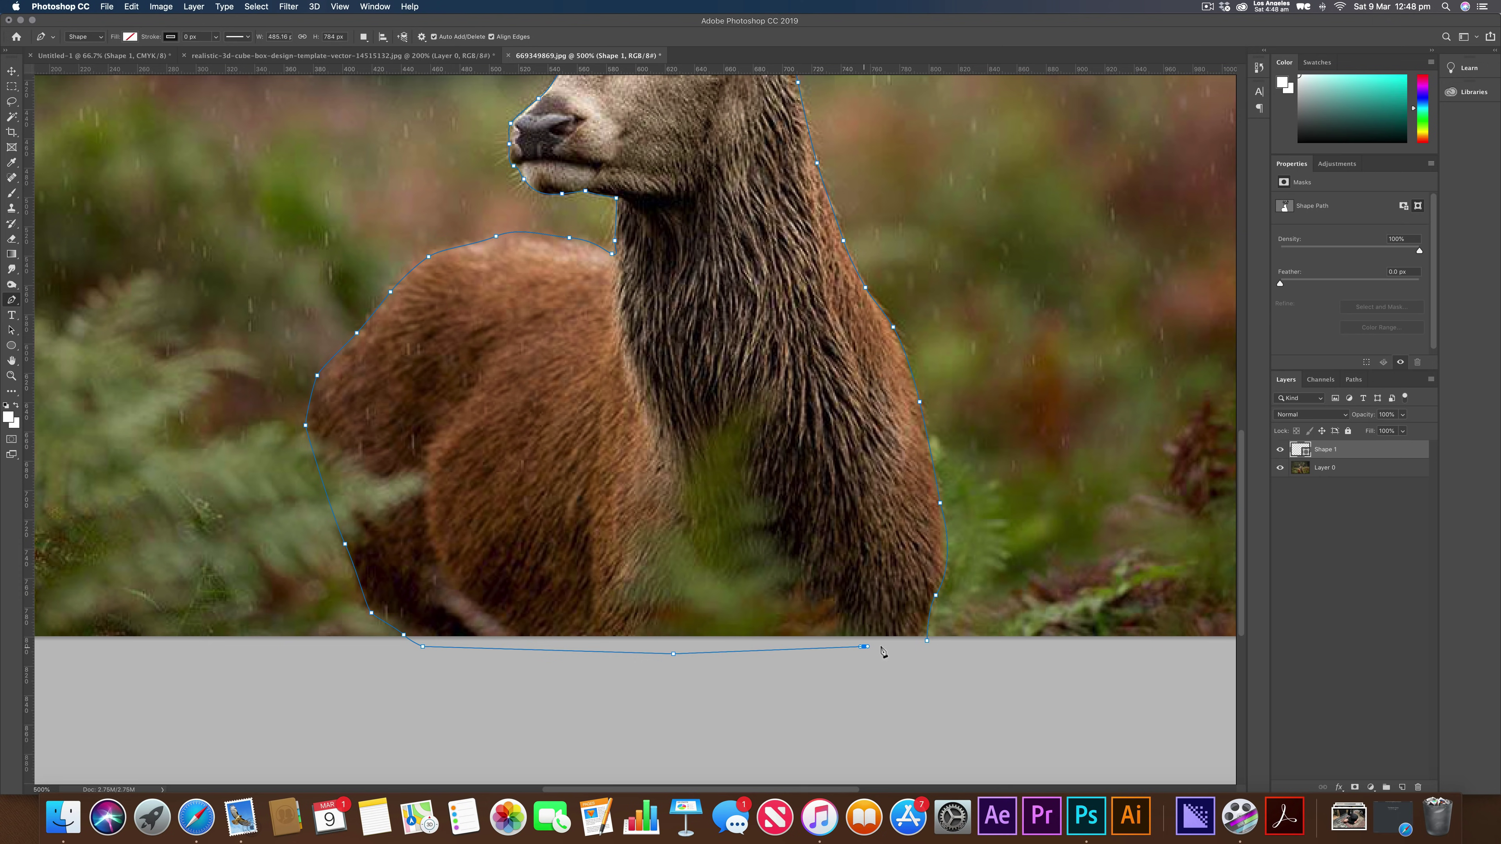
click(927, 641)
- Make a selection from the closed deer path and apply it as a layer mask on Layer 0
key(super+minus)
key(super+minus)
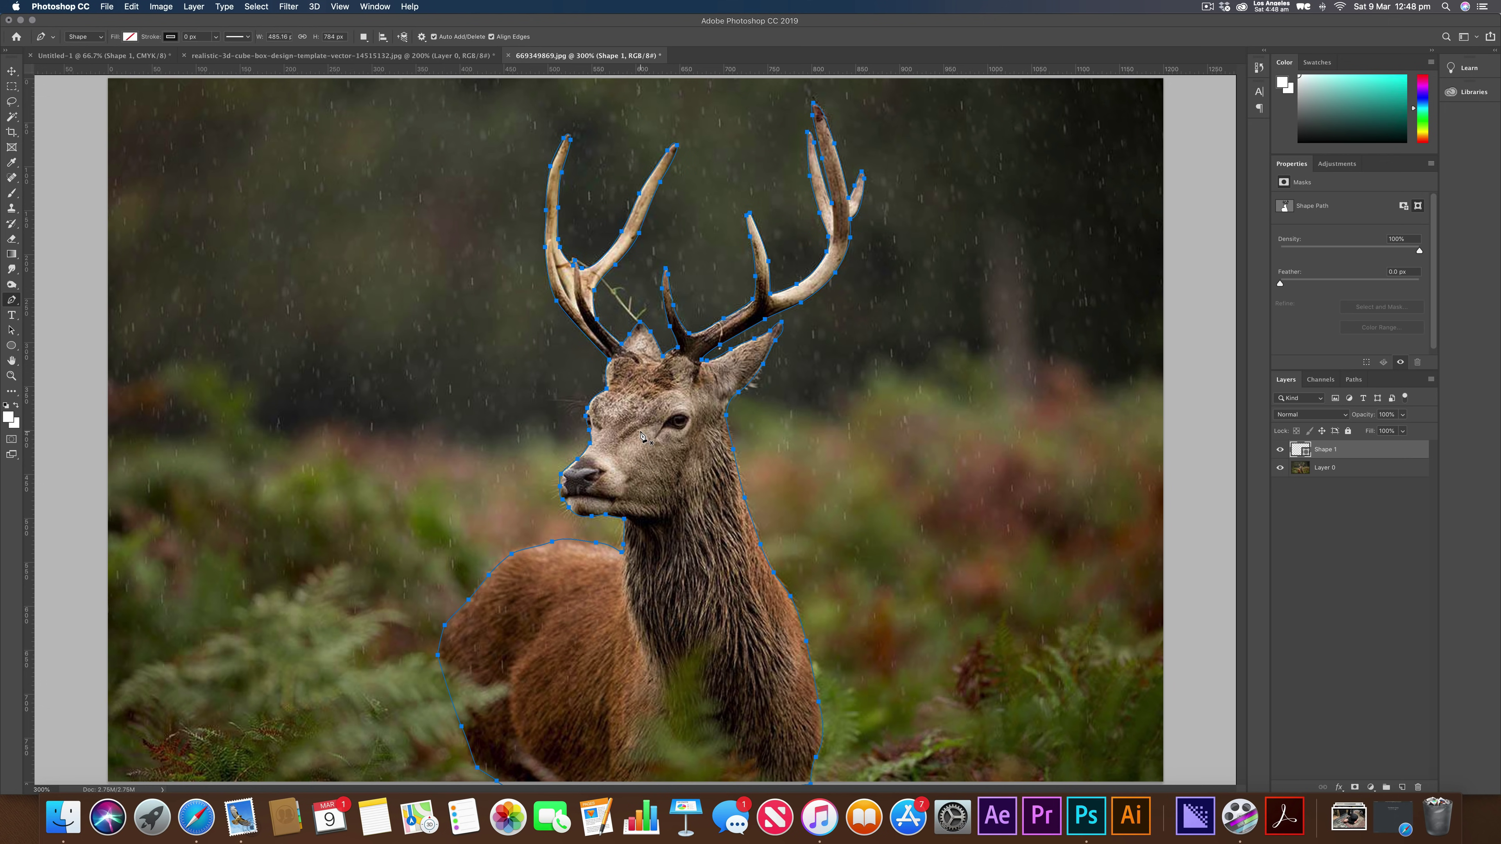
right_click(639, 402)
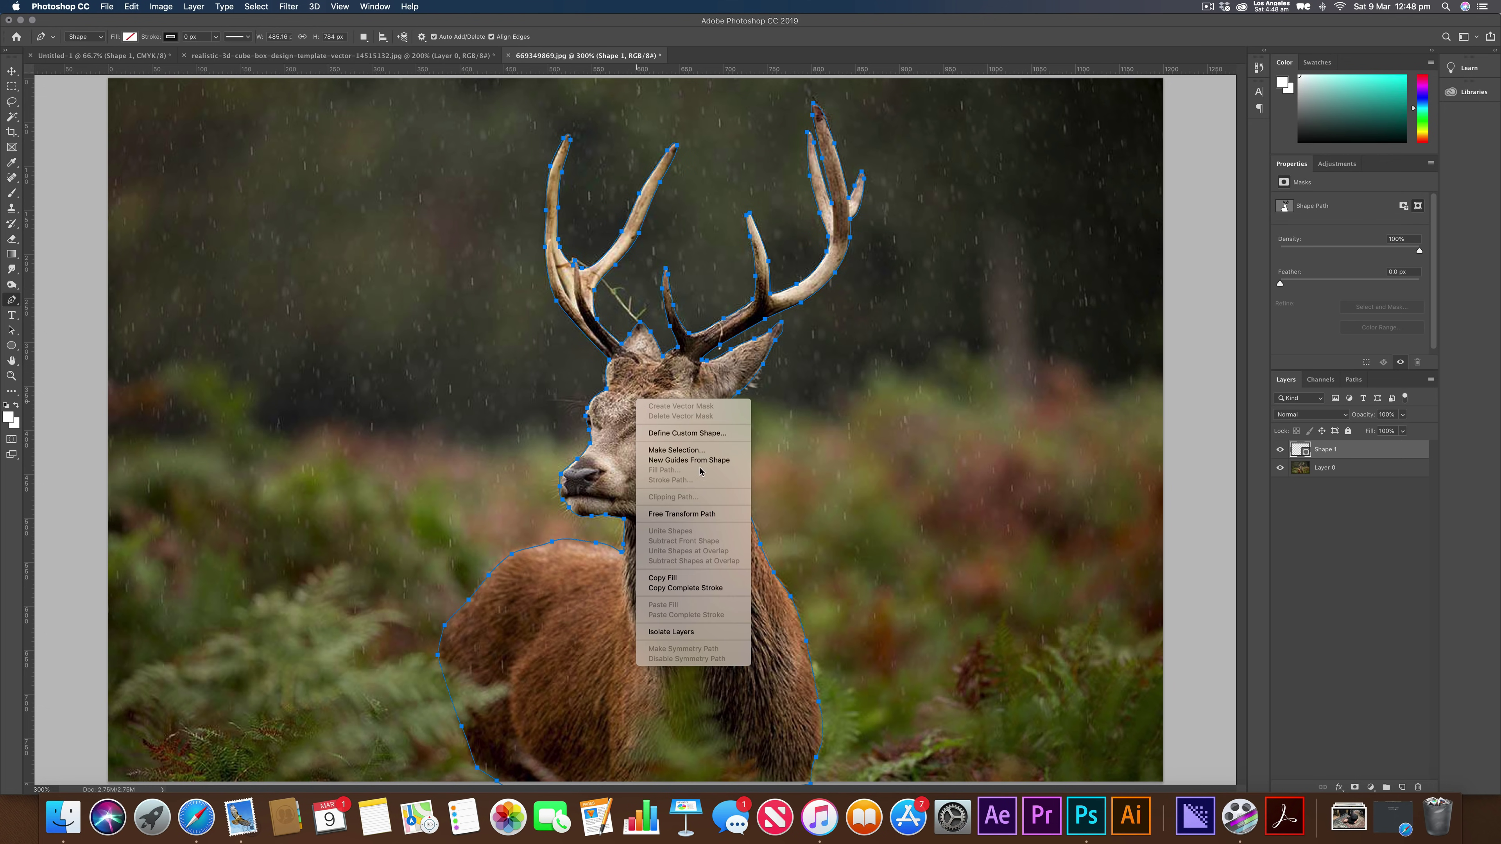
click(699, 451)
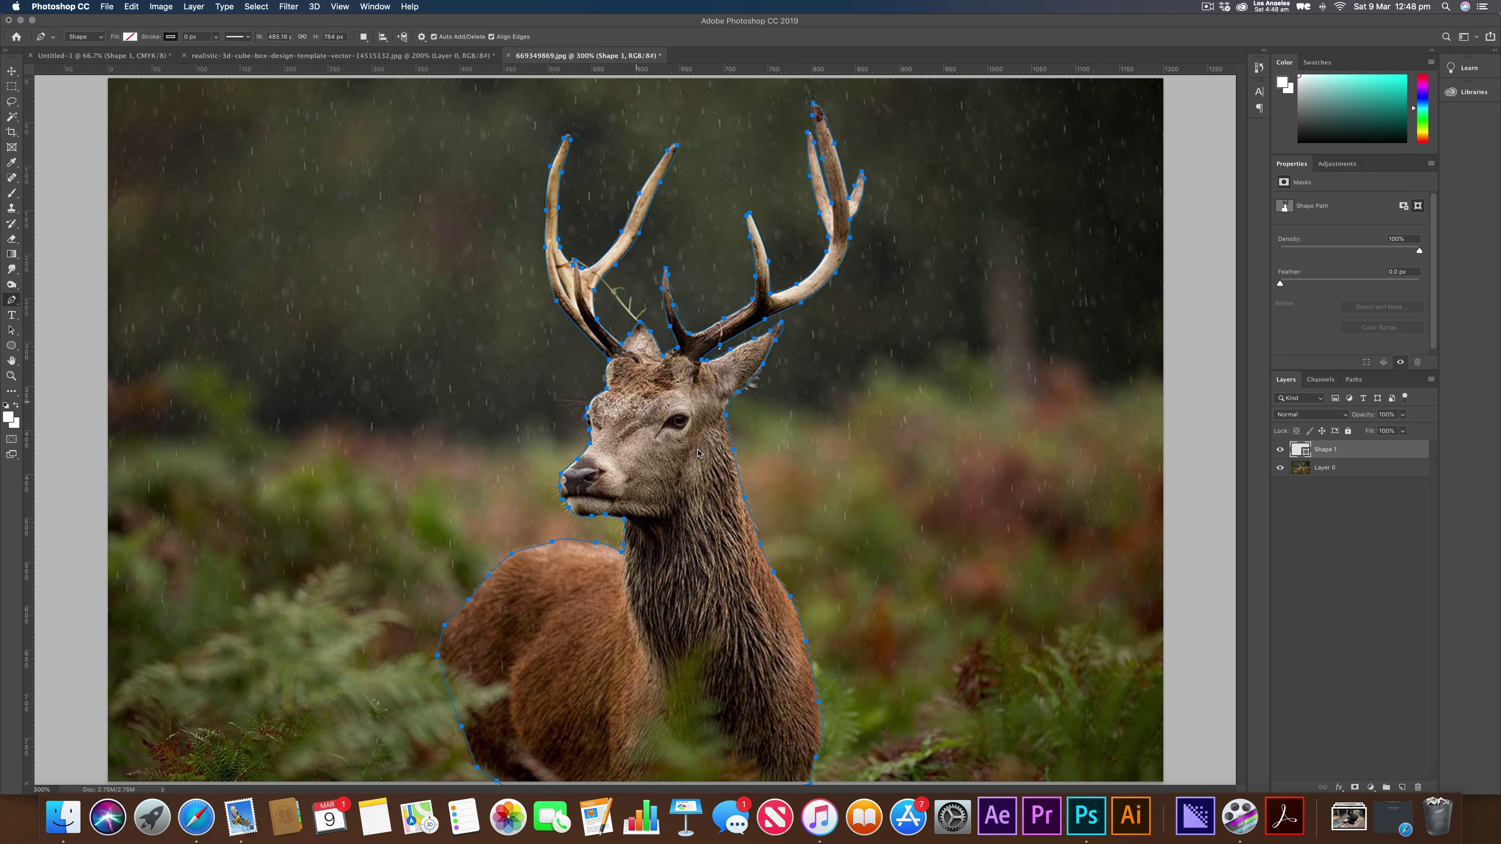
click(814, 340)
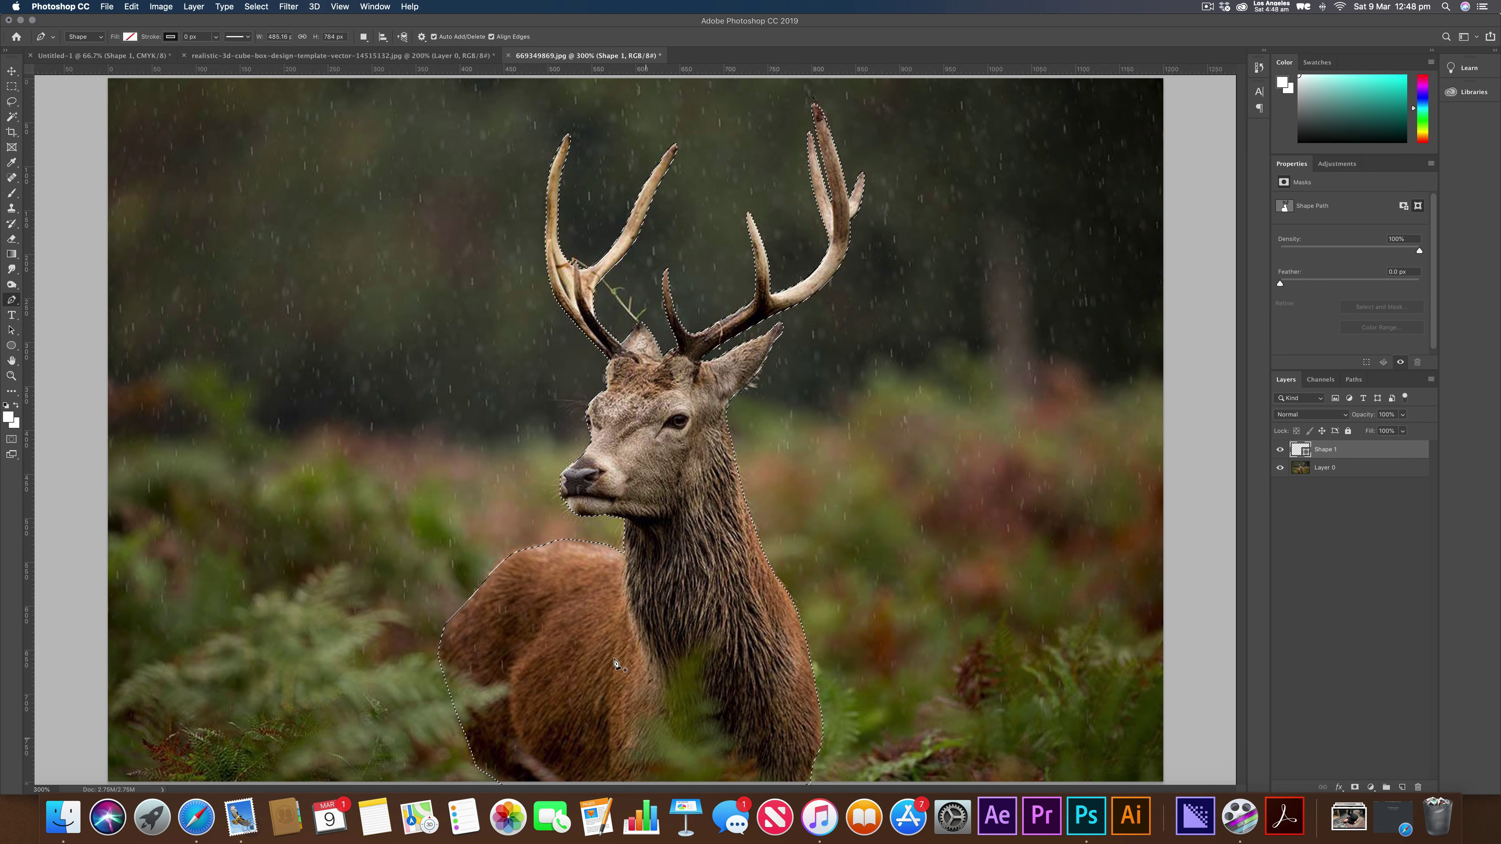
click(1300, 471)
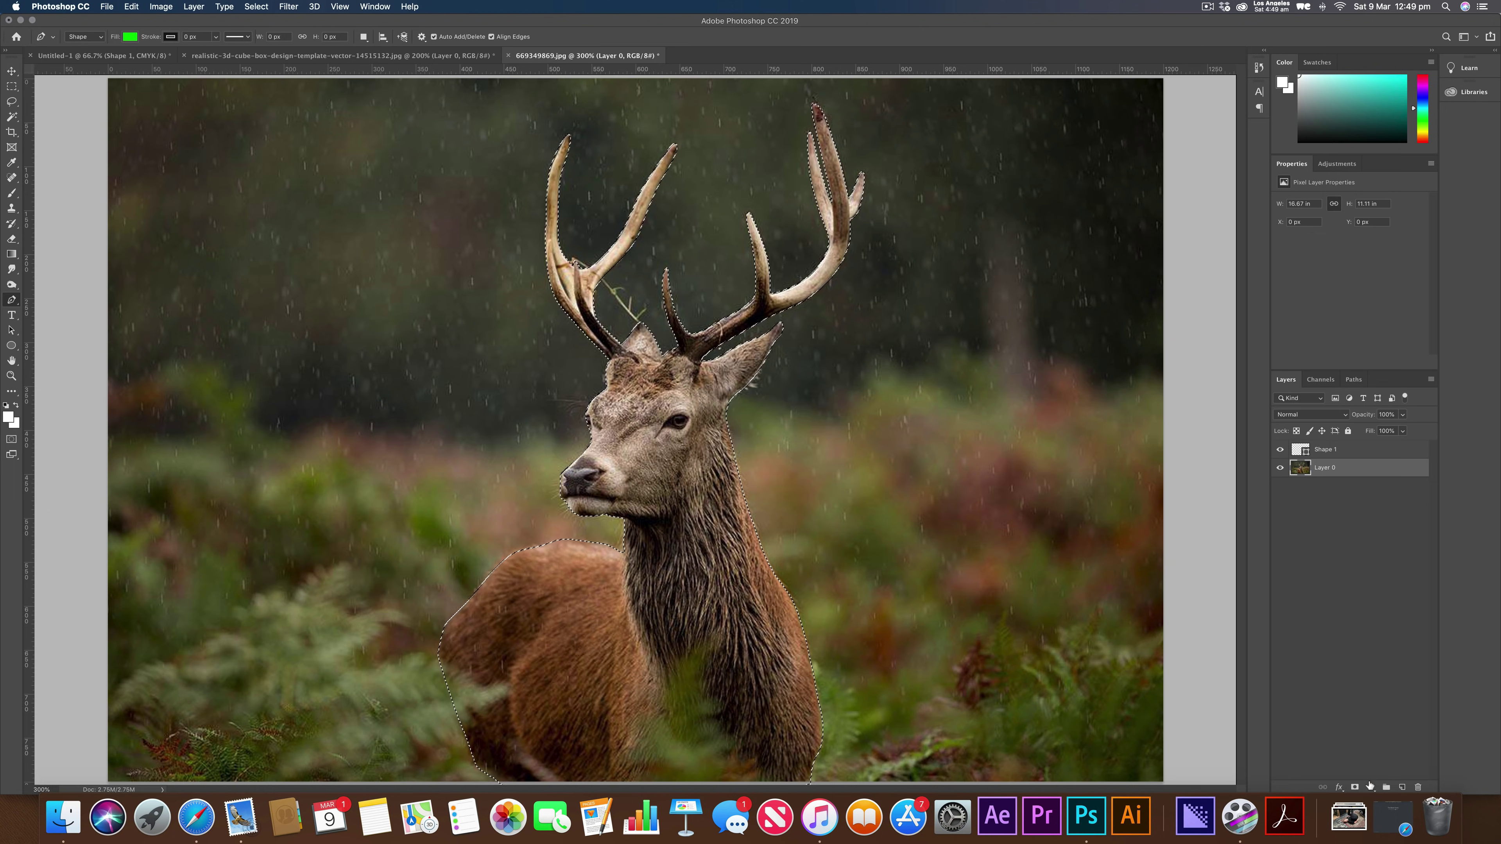
click(1355, 788)
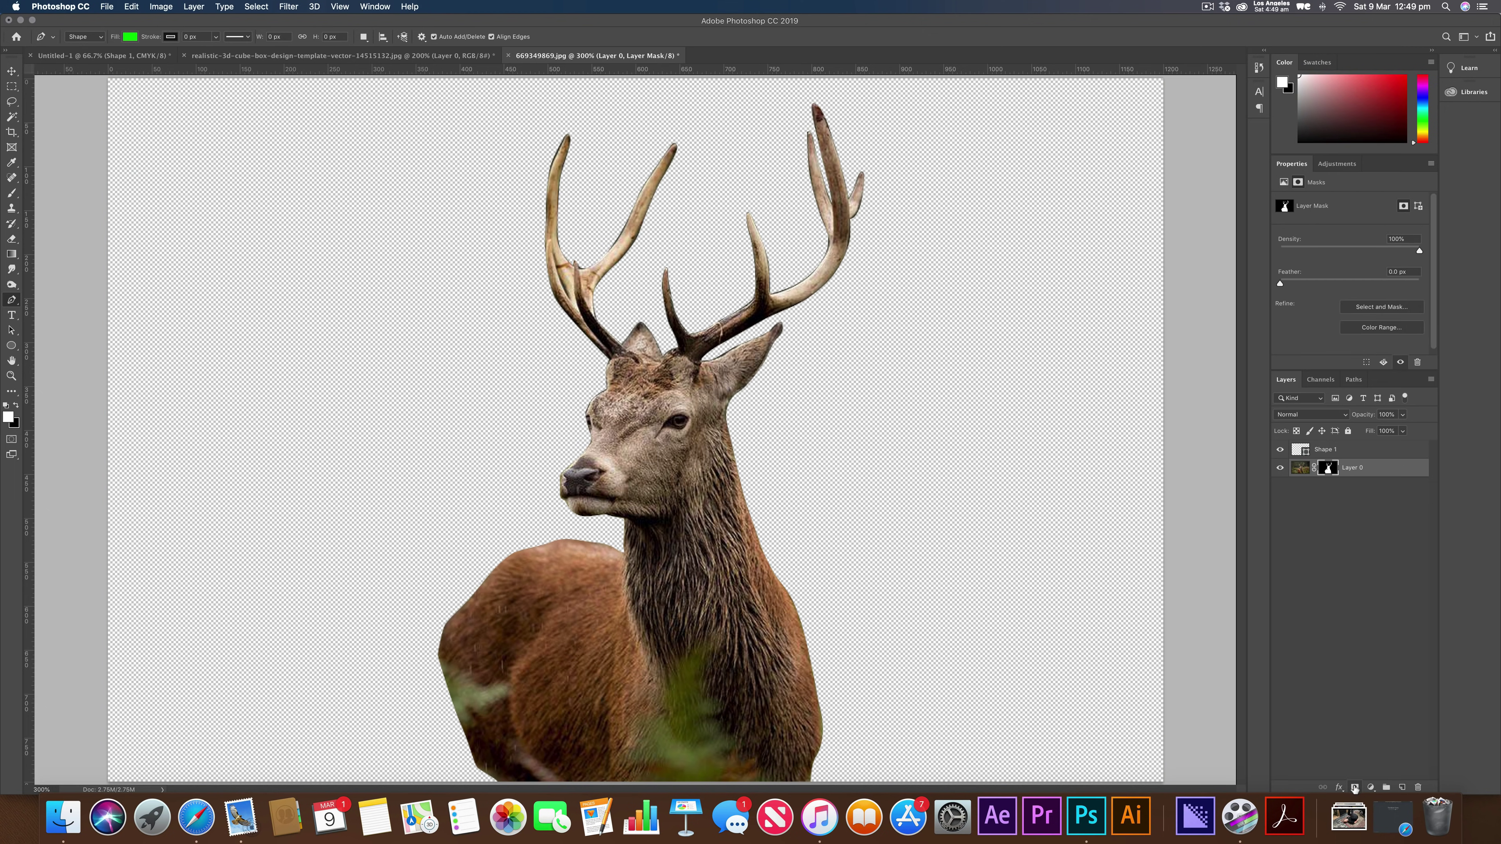
- Examine the masked deer's edges around the antlers, head, neck and body
key(super+minus)
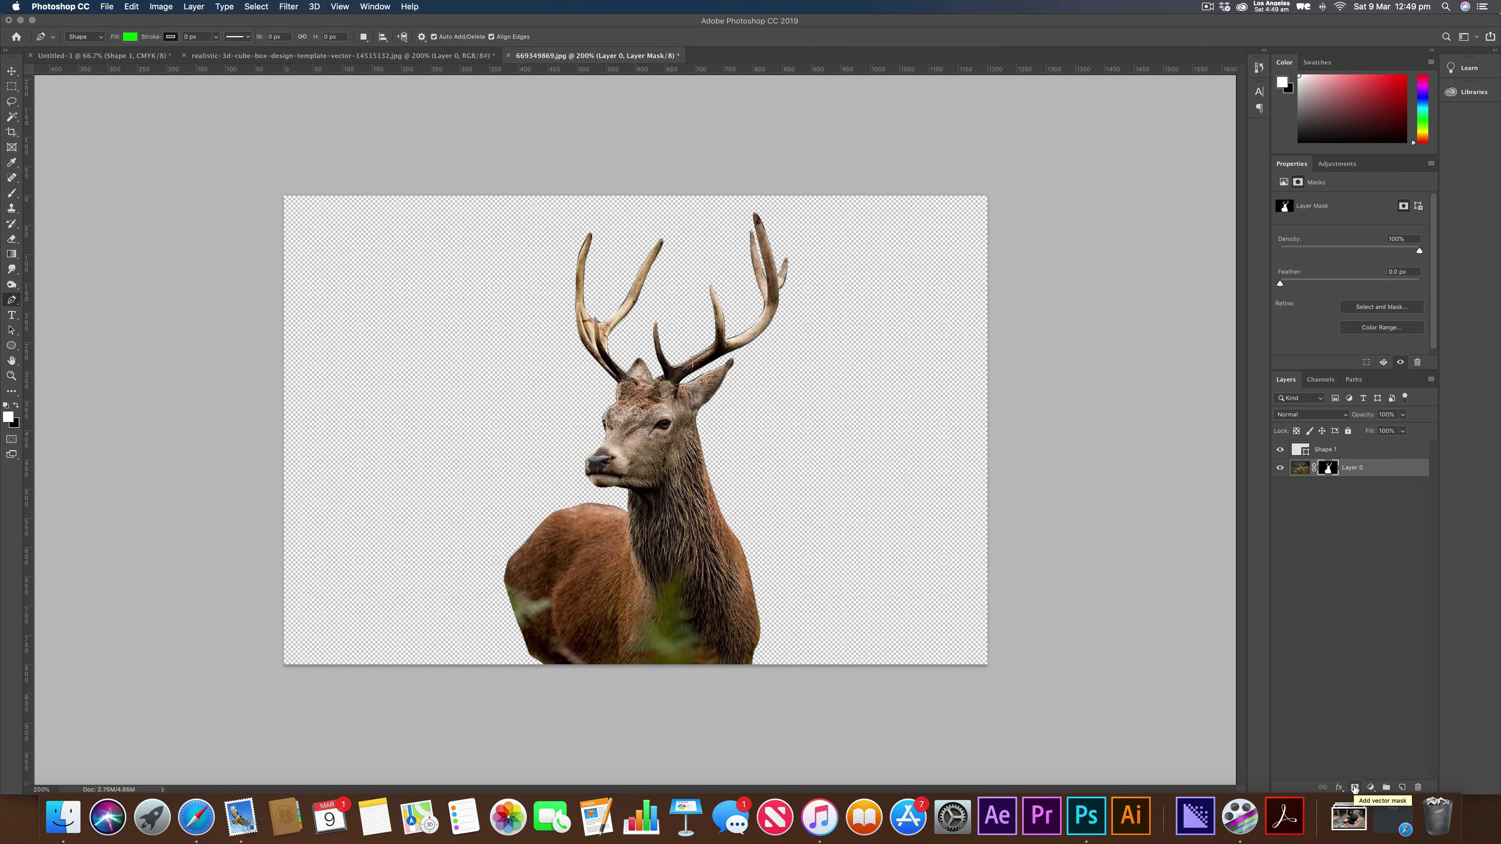
key(super+plus)
key(super+plus)
key(super+plus)
key(super+plus)
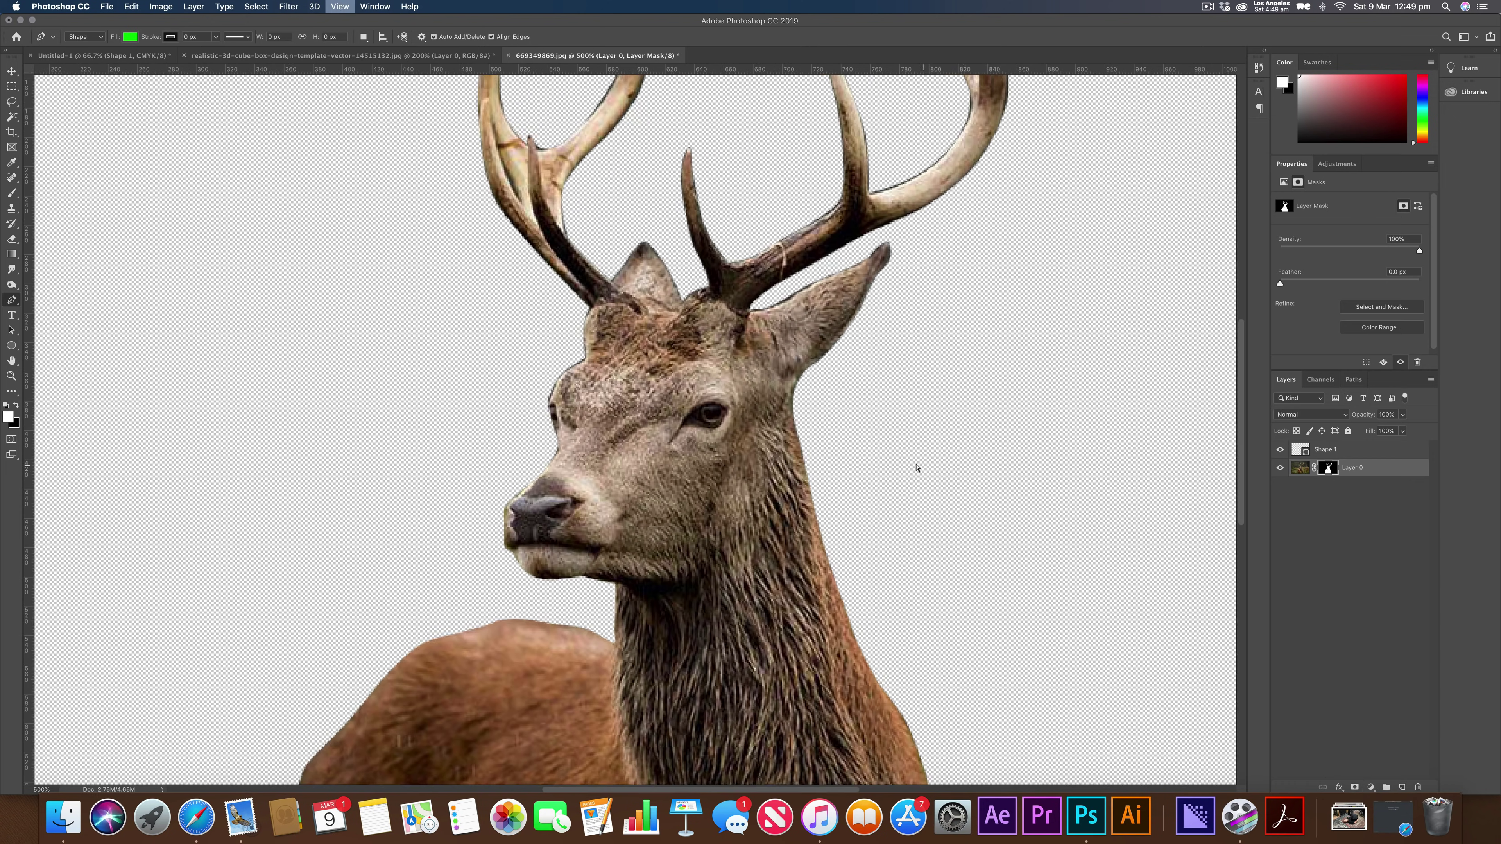
scroll(918, 470, up, 10)
scroll(917, 471, right, 5)
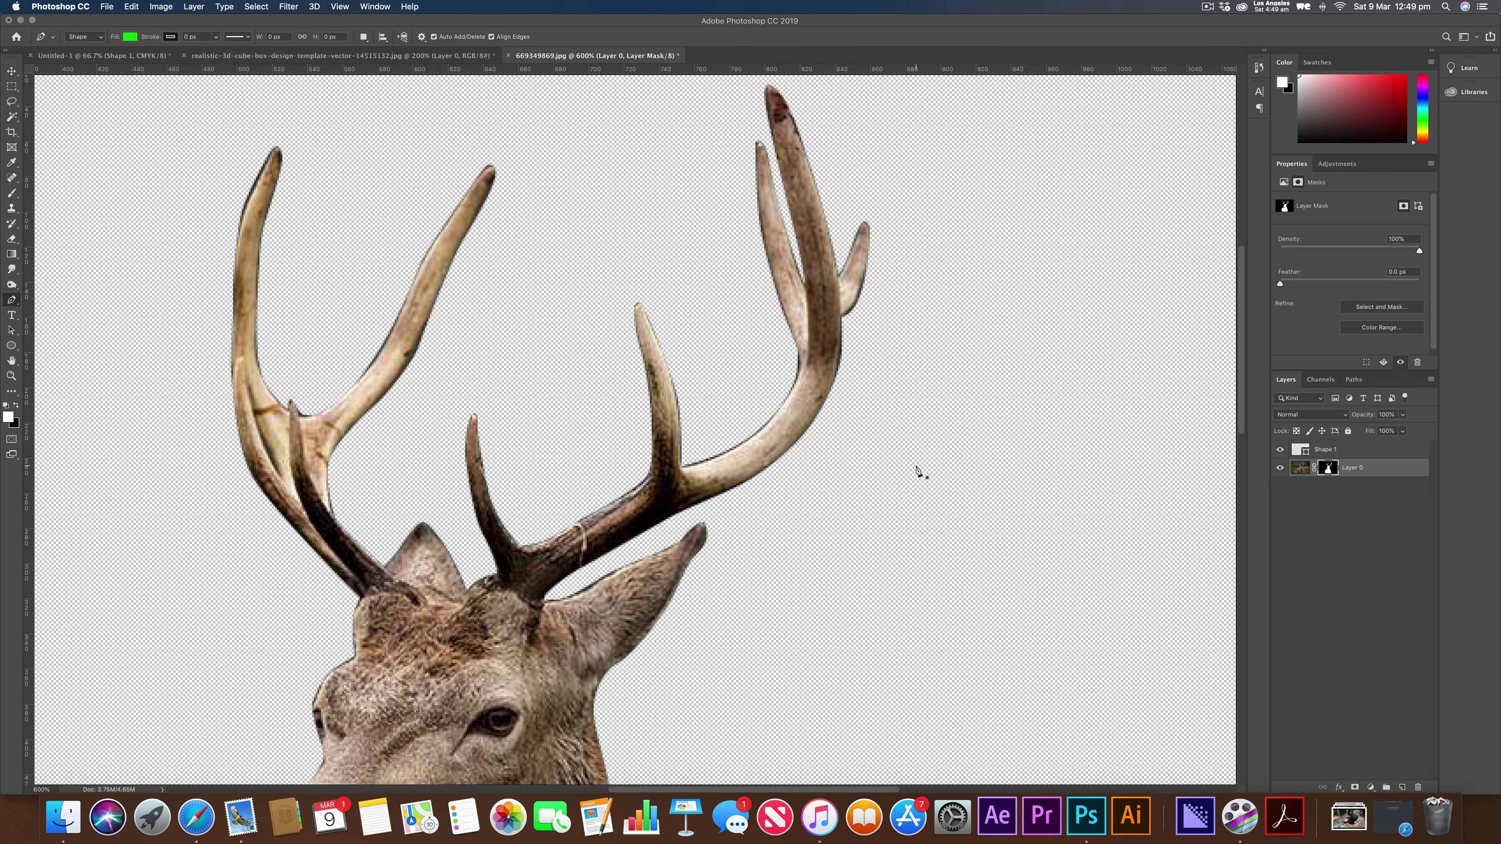
scroll(918, 471, left, 3)
scroll(917, 470, down, 1)
scroll(918, 470, left, 1)
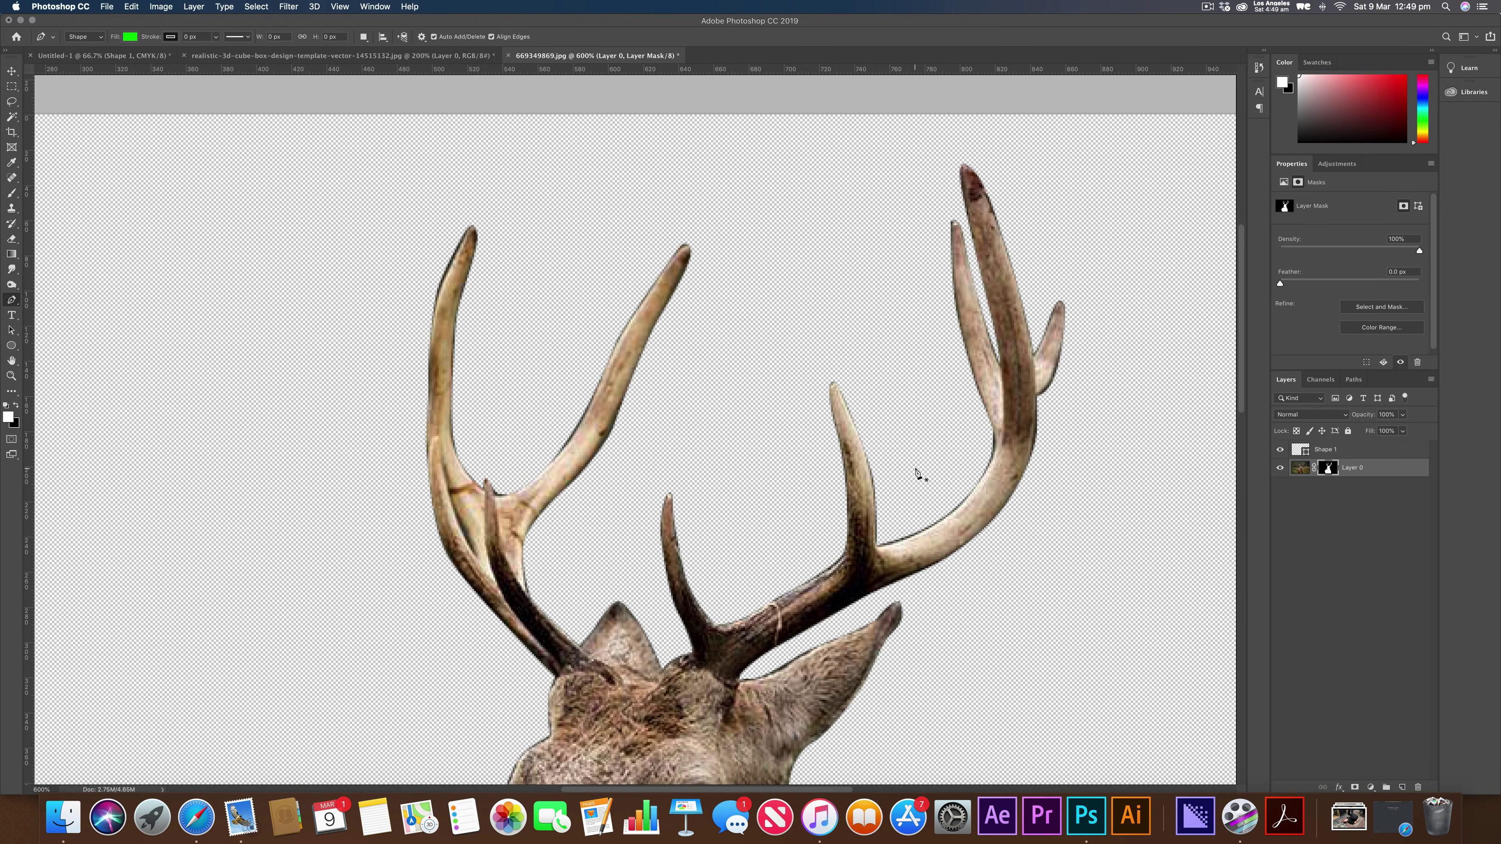
scroll(510, 480, down, 10)
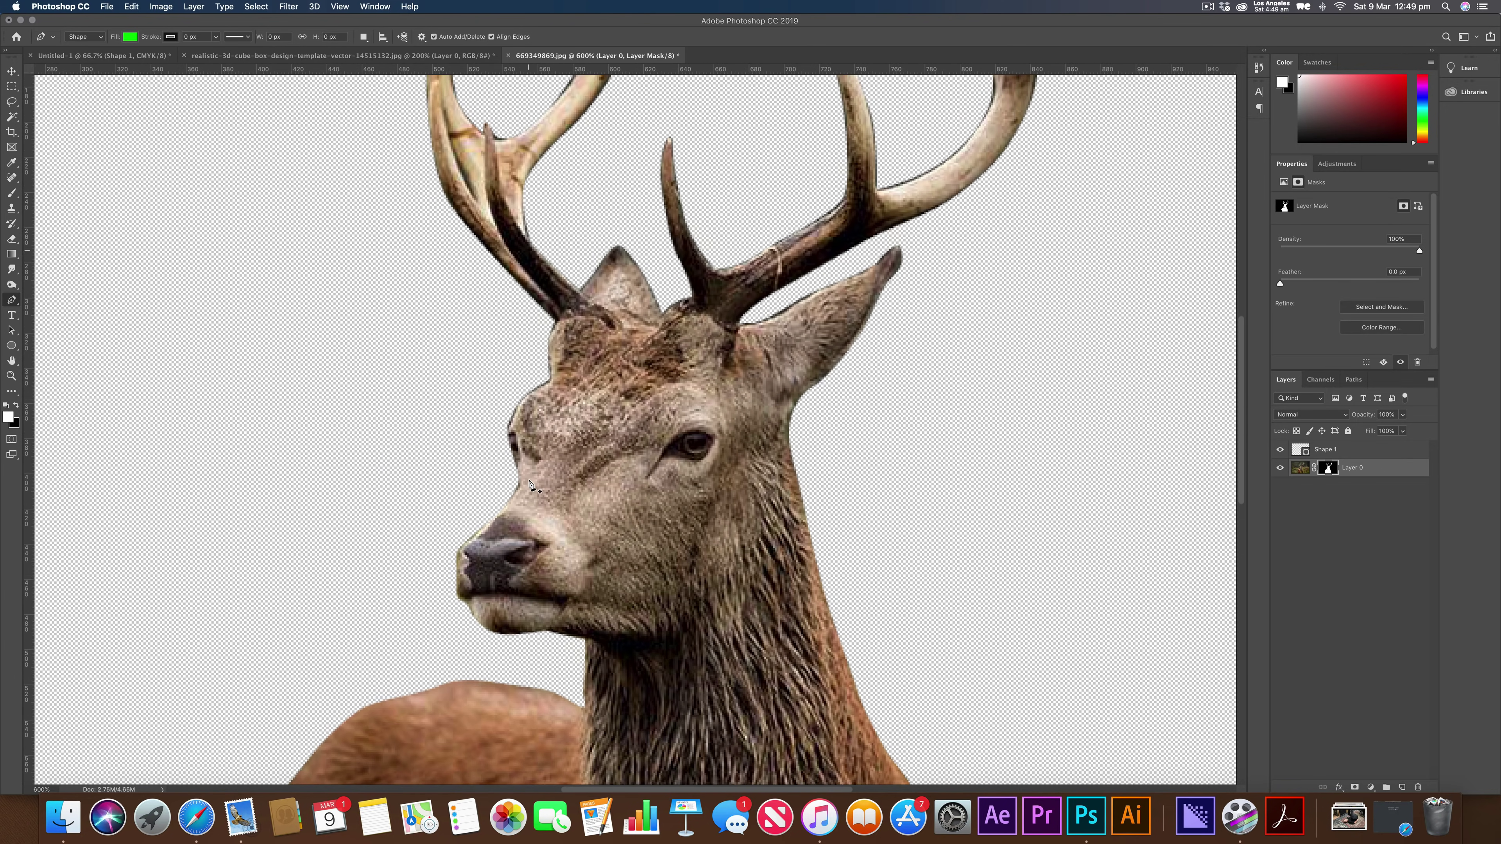
scroll(503, 510, down, 3)
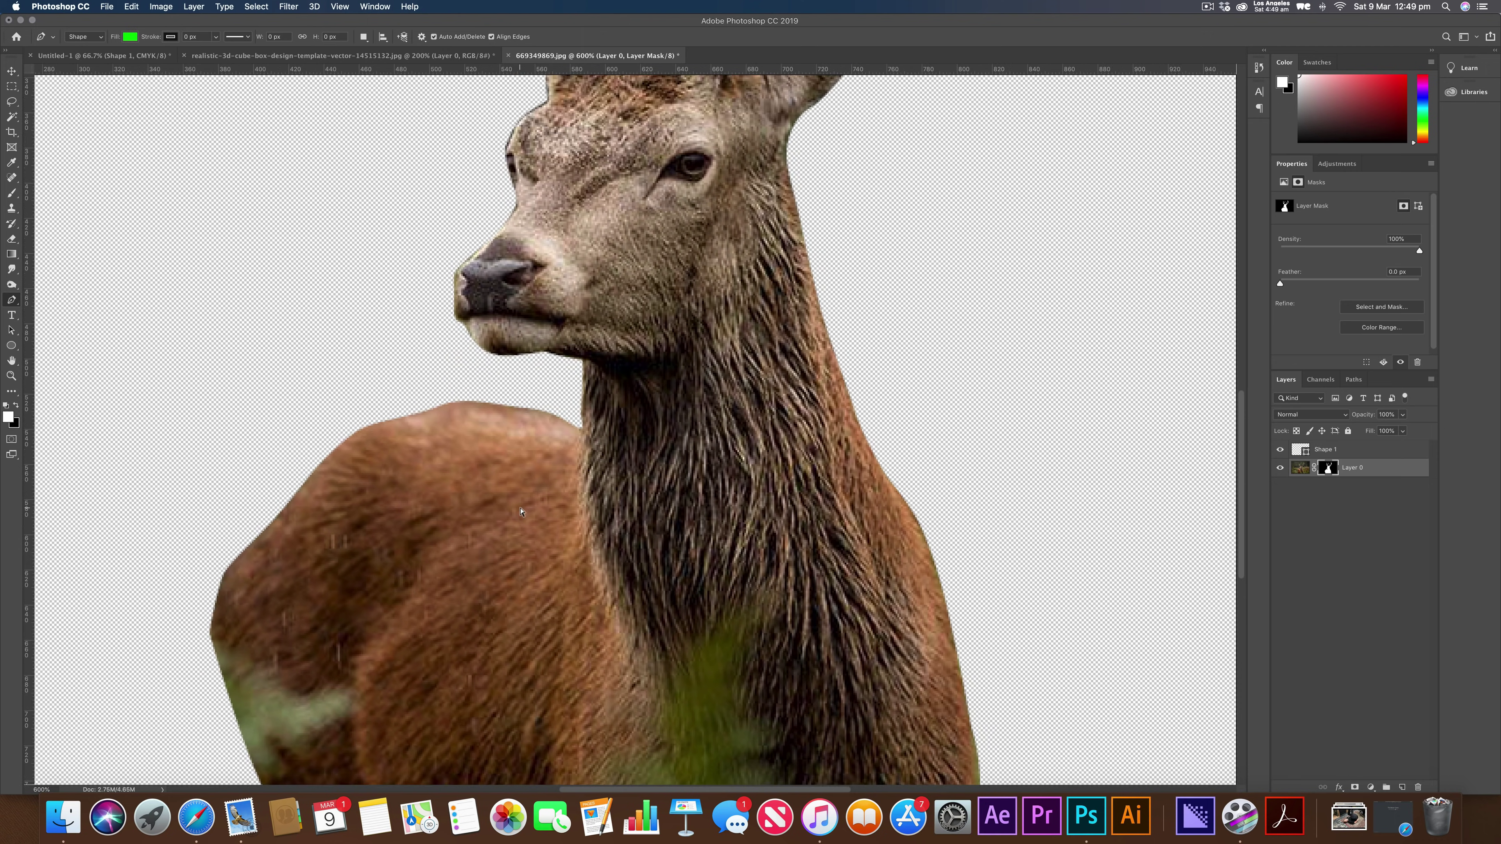
key(super+minus)
key(super+minus)
key(super+minus)
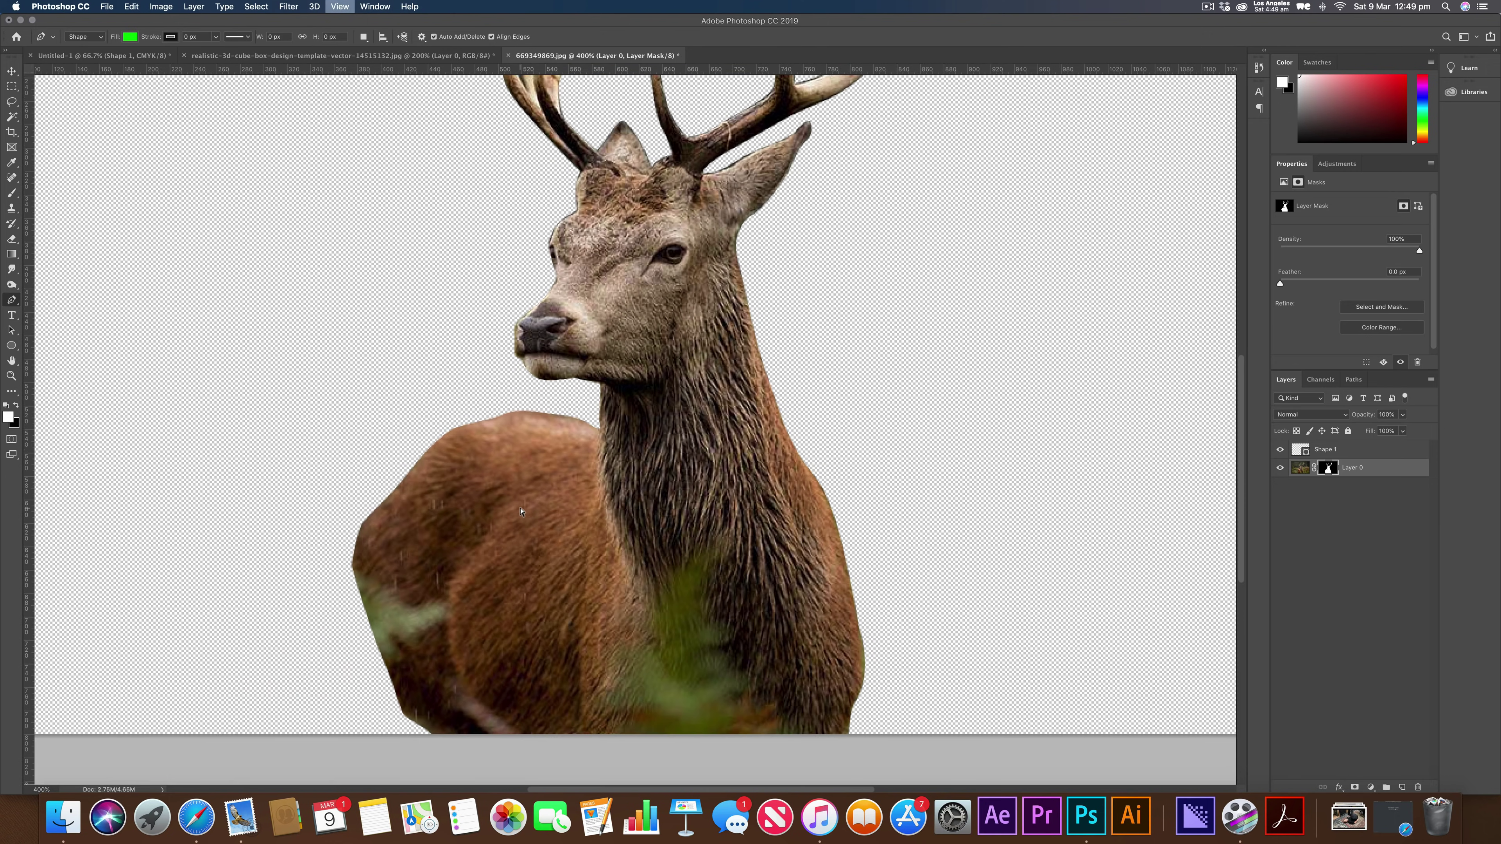
key(super+minus)
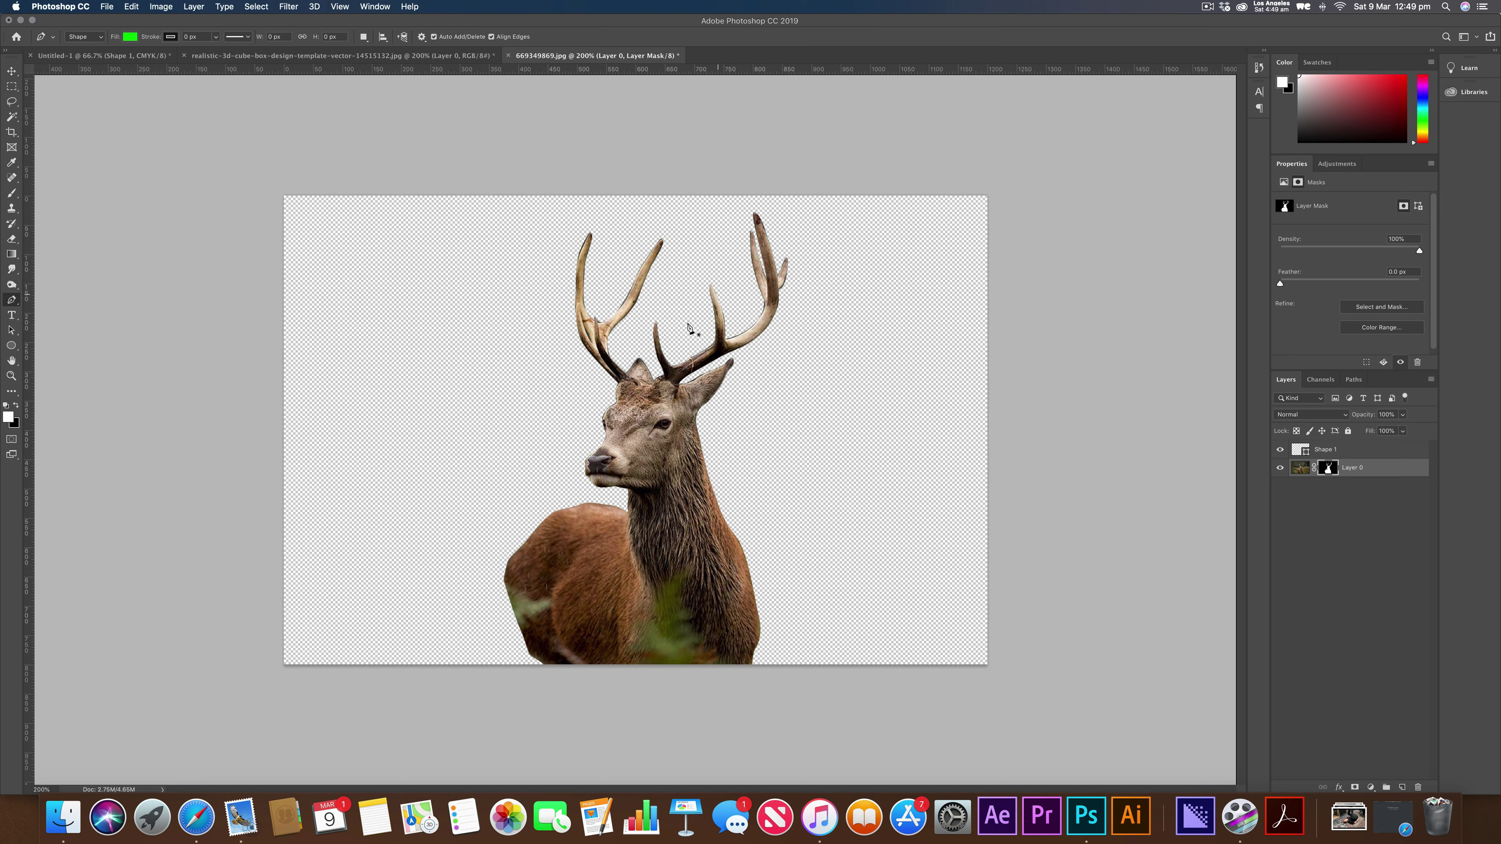
- Disable the layer mask on Layer 0
right_click(1338, 471)
click(1368, 472)
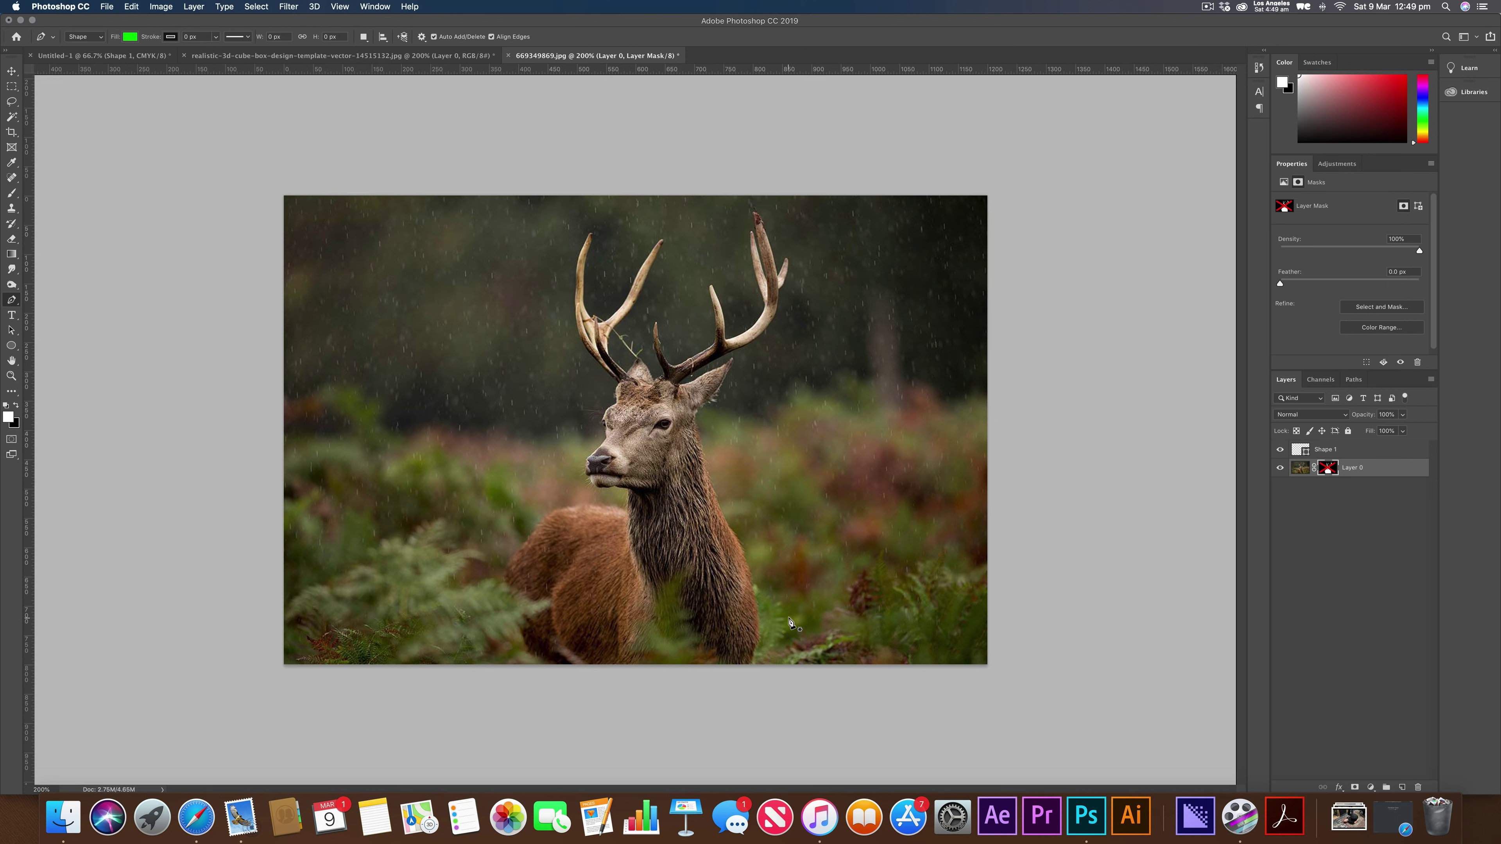
- Erase a strip of background along the deer's back and neck on Layer 0's image with a smaller Eraser brush
key(e)
key(bracketleft)
key(bracketleft)
key(bracketleft)
key(bracketleft)
key(bracketleft)
key(bracketleft)
key(bracketleft)
key(bracketleft)
key(bracketleft)
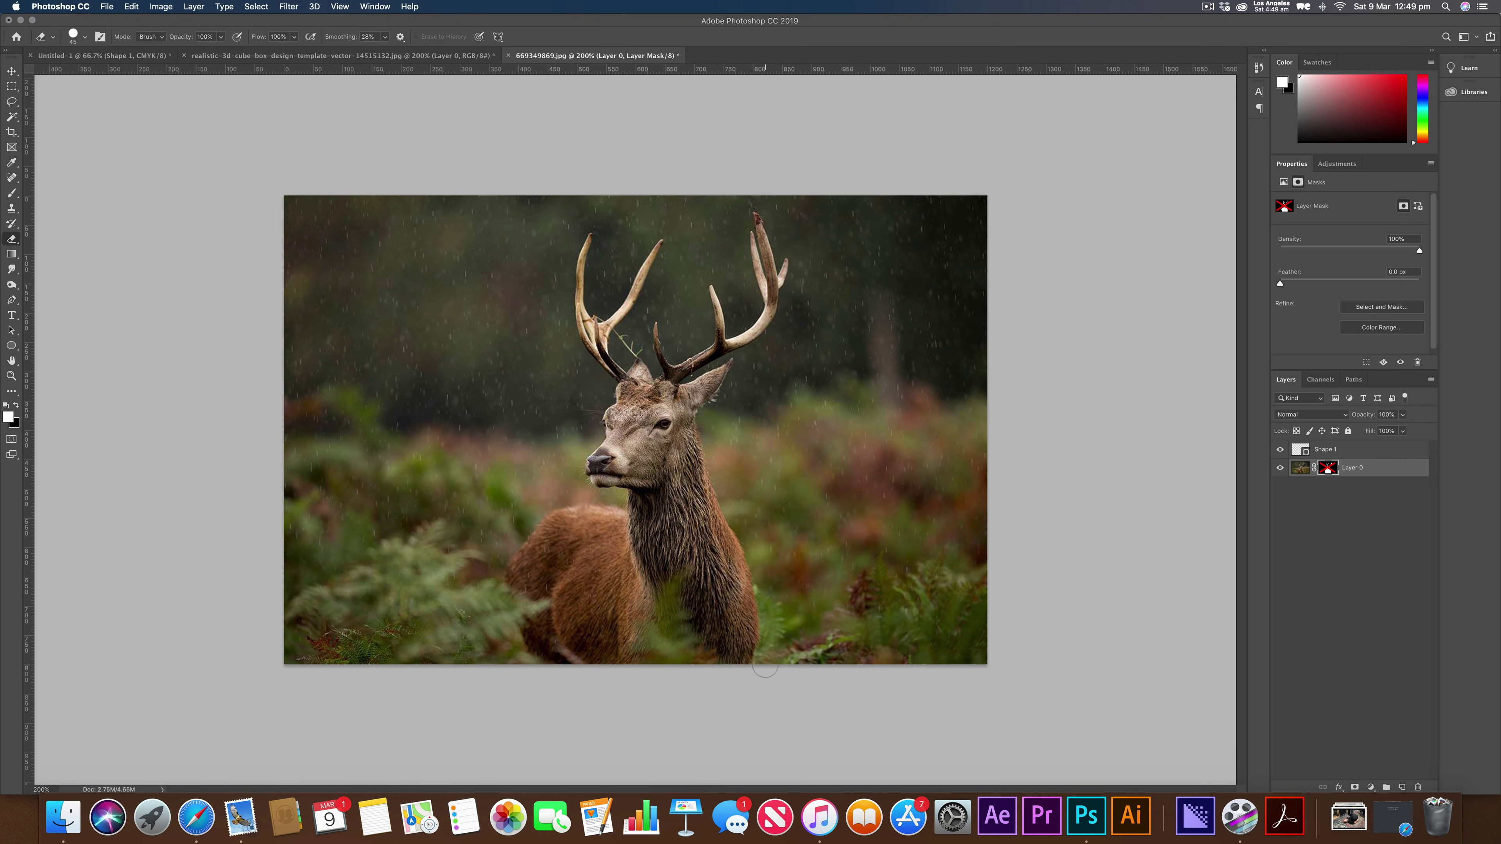
click(1300, 466)
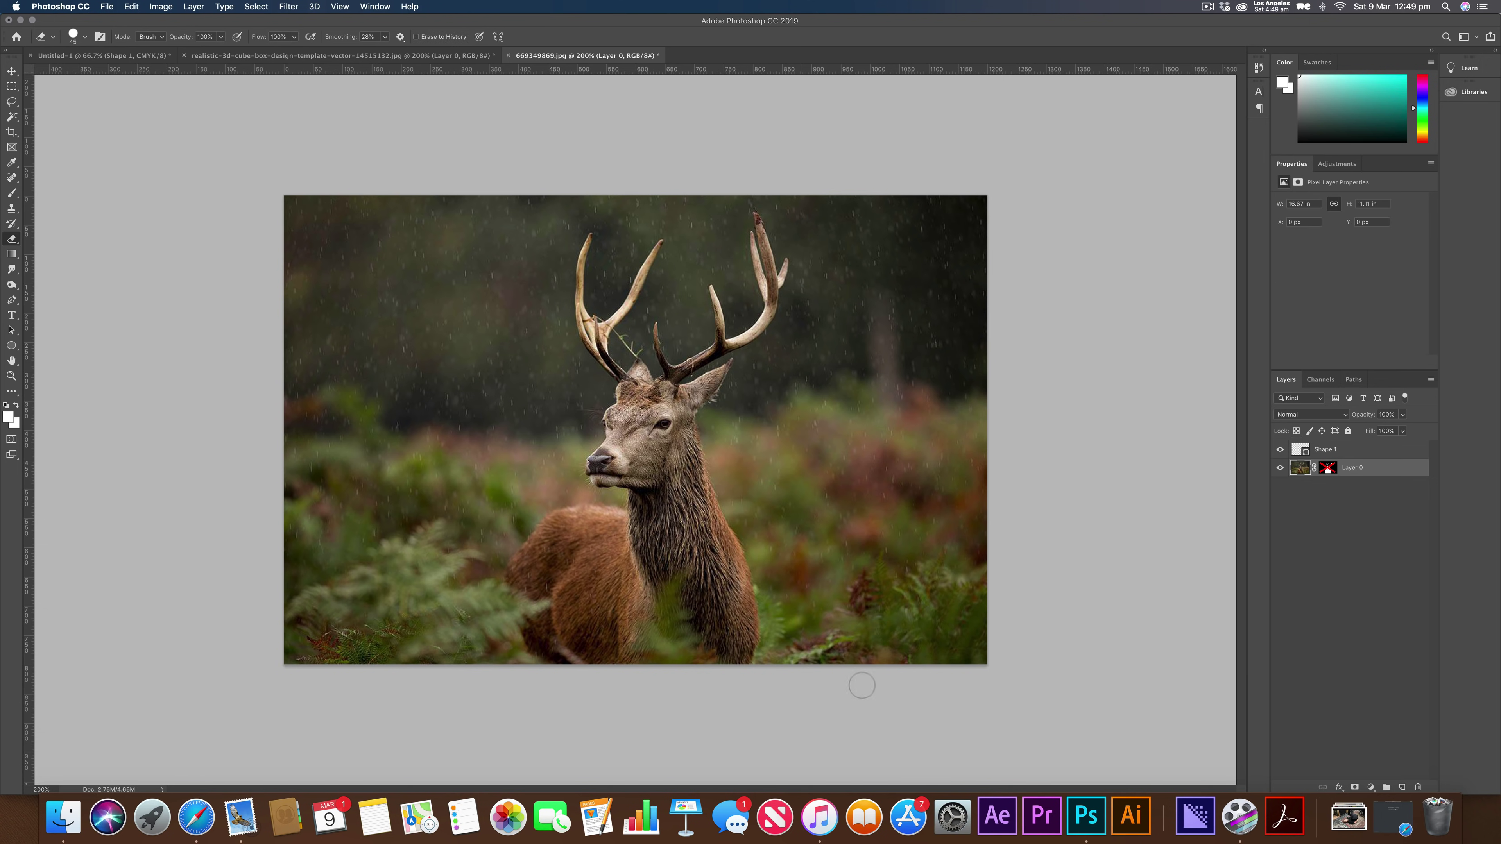
mouse_move(766, 666)
mouse_down()
mouse_move(761, 561)
mouse_move(710, 416)
mouse_up()
key(super+z)
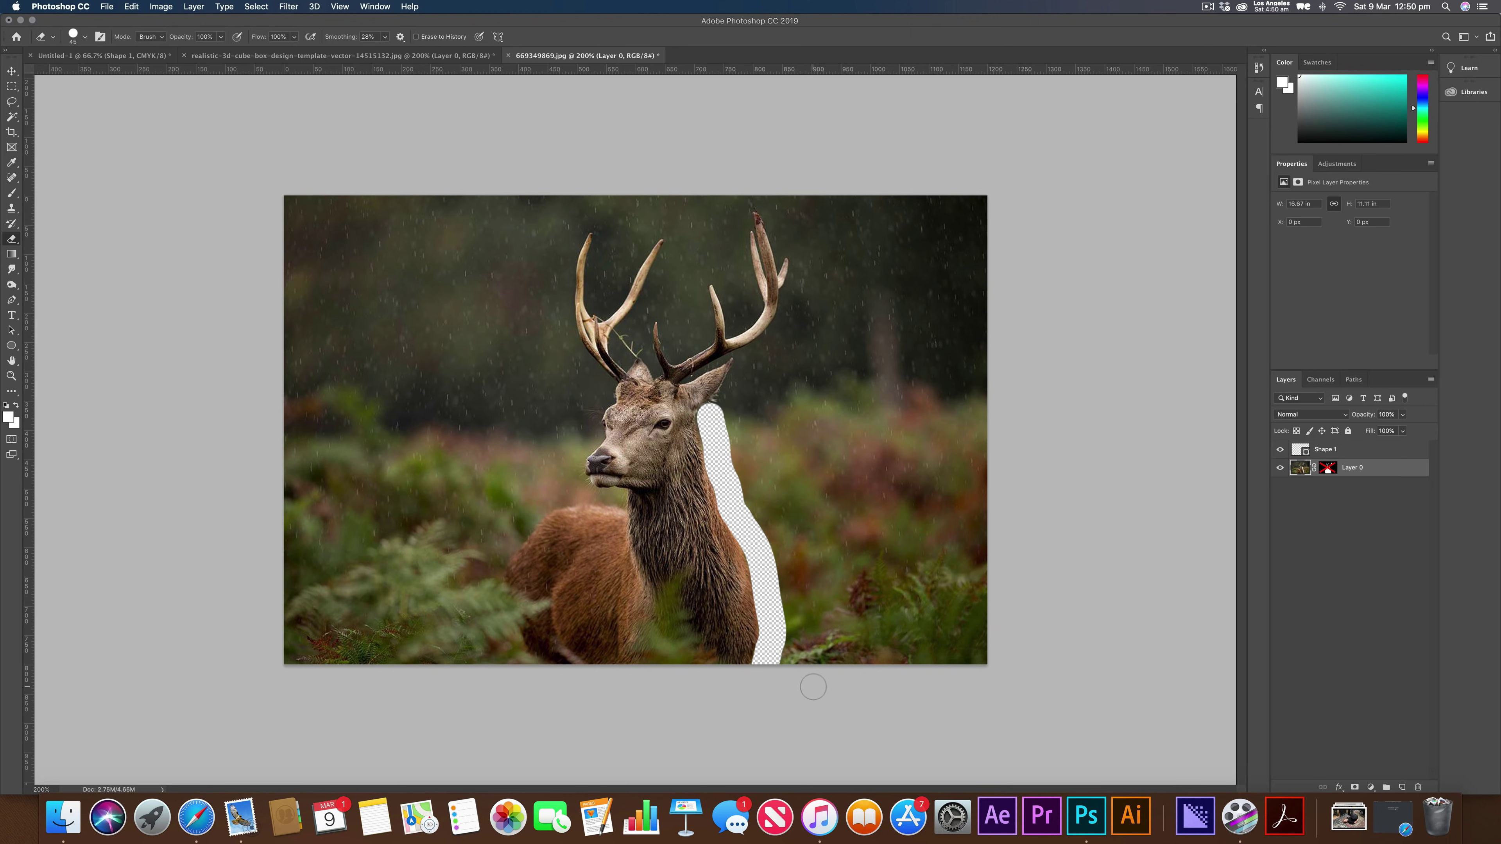
- Undo the Eraser stroke and the disabling of Layer 0's mask
key(super+minus)
key(super+equal)
key(super+equal)
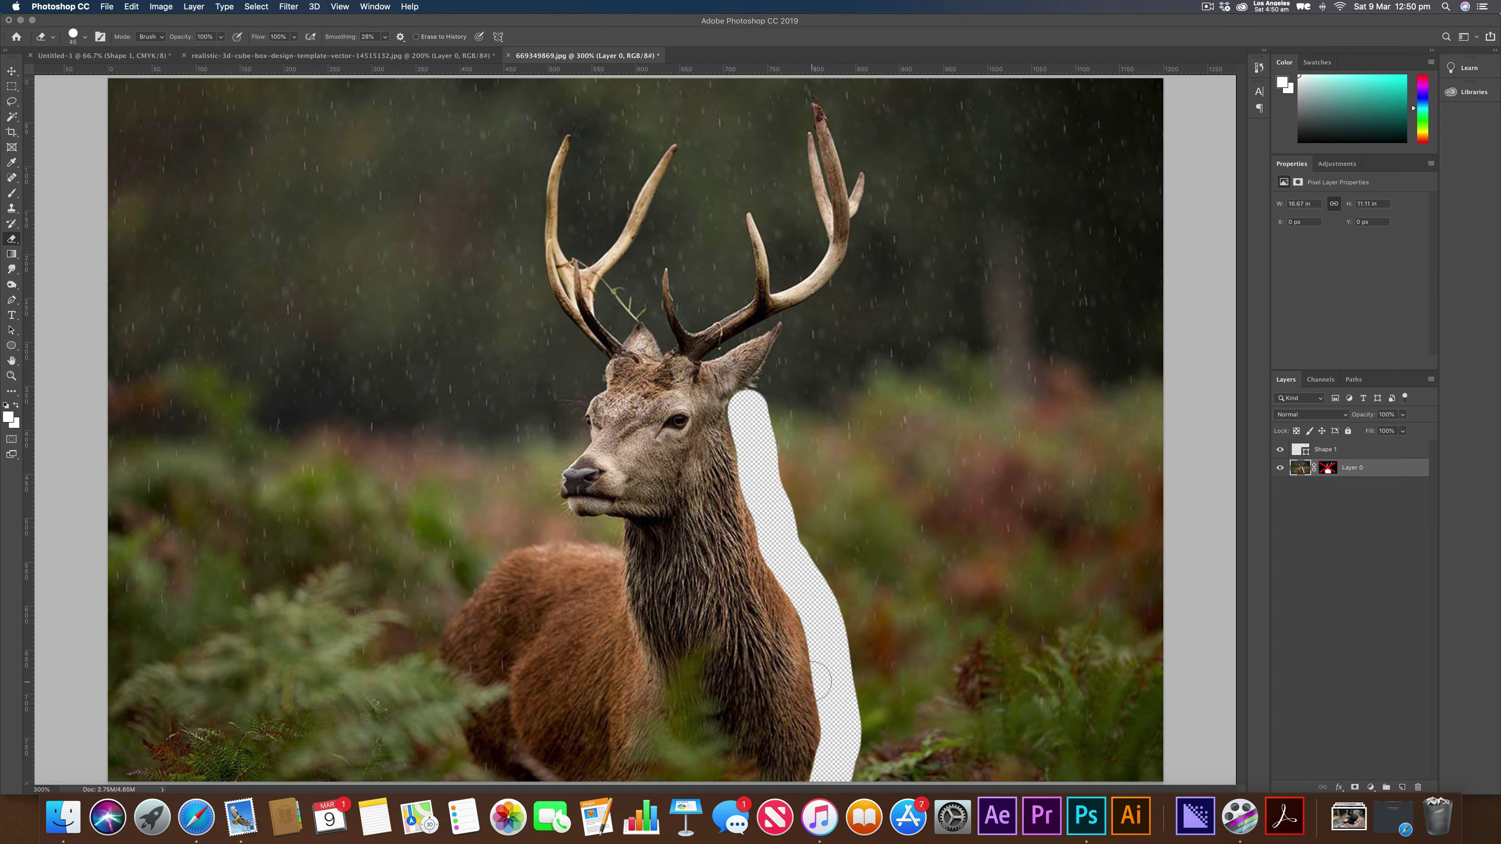
key(super+z)
key(super+z)
key(super+z)
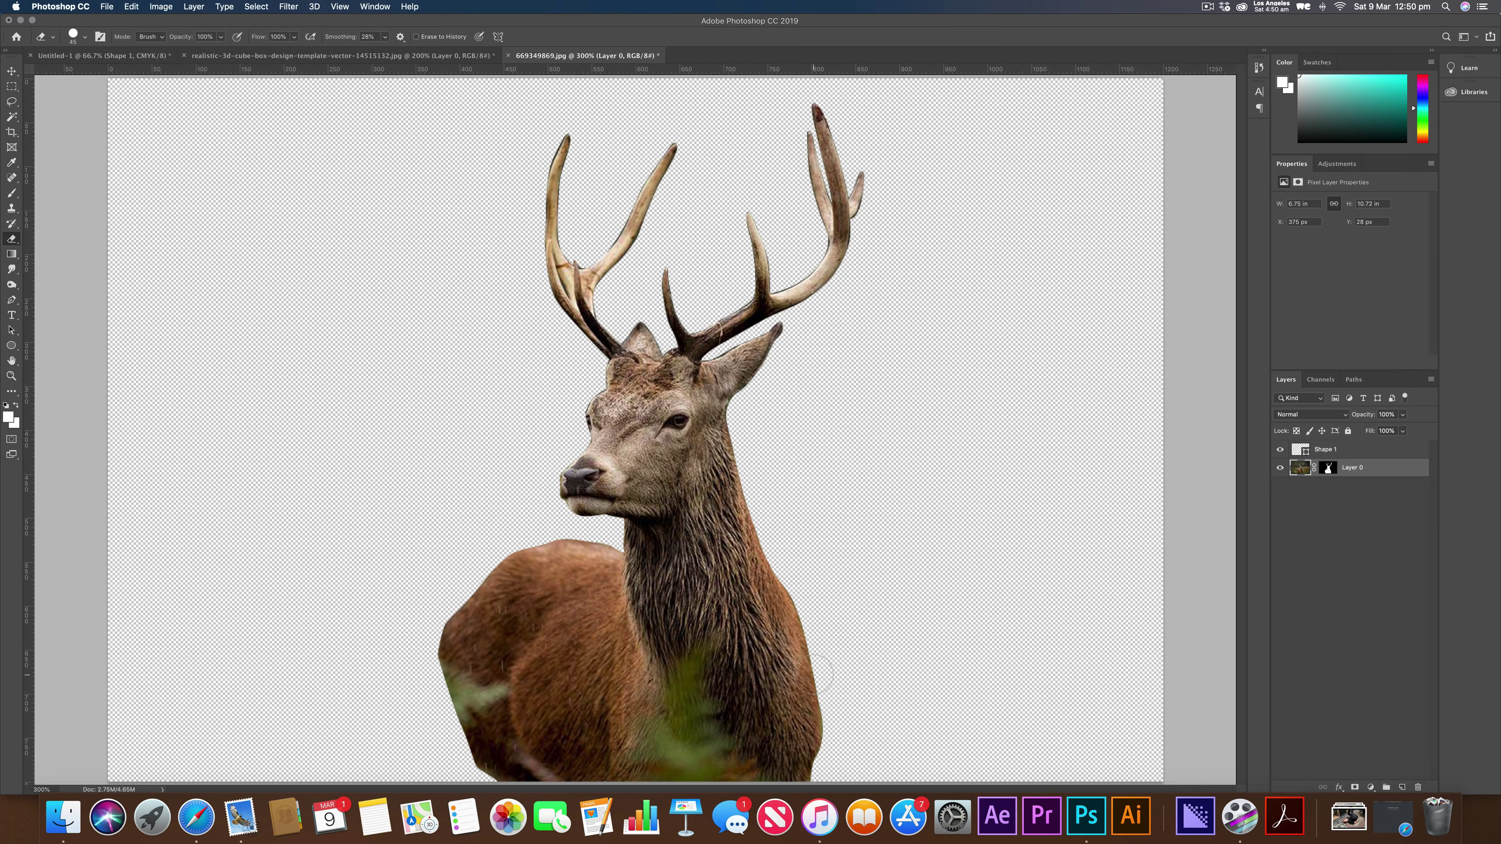
key(super+minus)
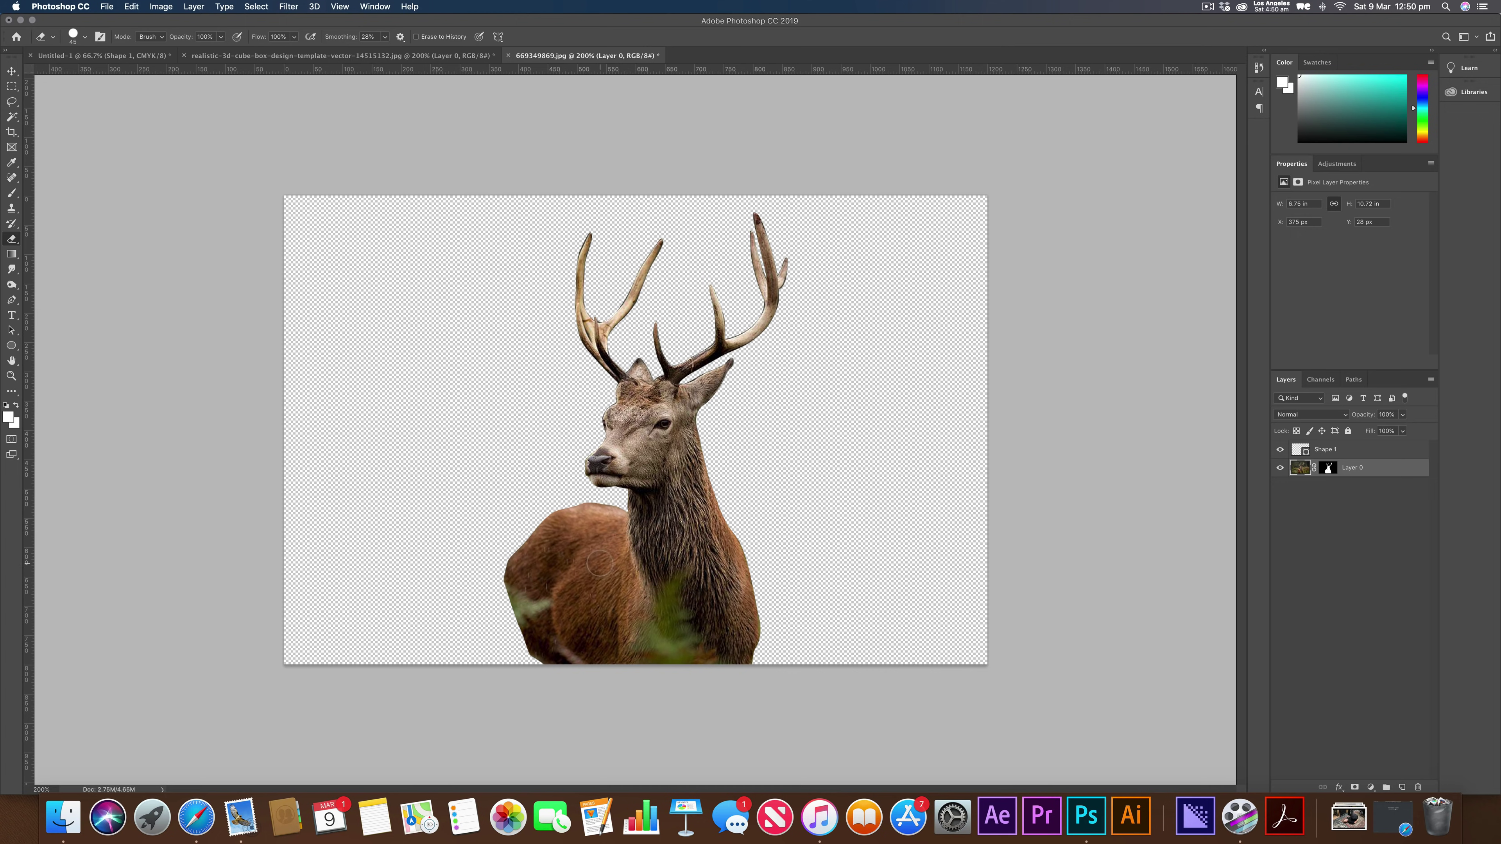
- Switch to Safari and open The Bézier Game from the search results
click(10, 71)
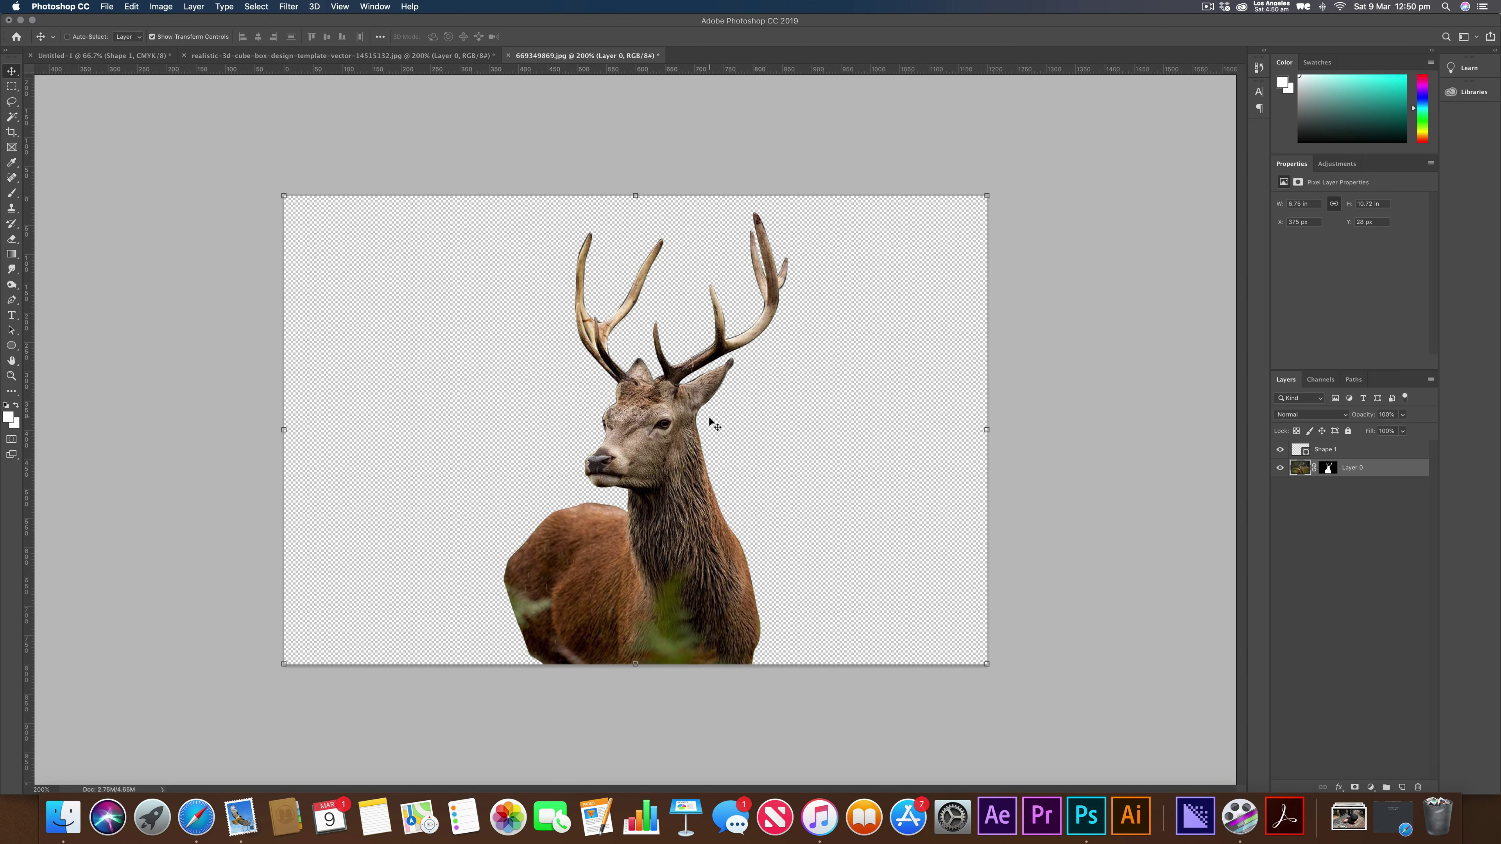
key(m)
click(1393, 817)
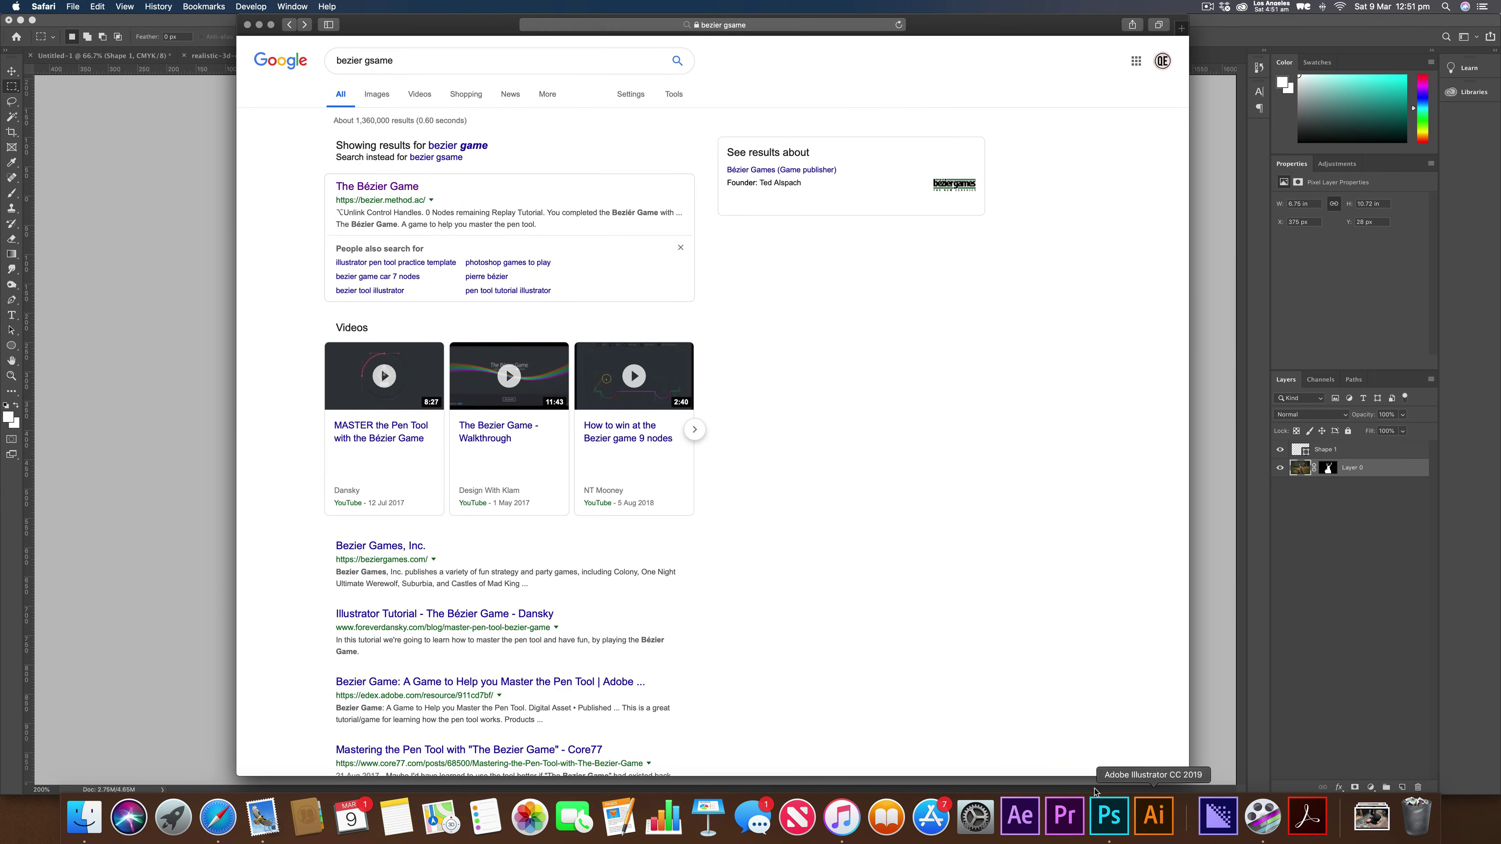
click(377, 187)
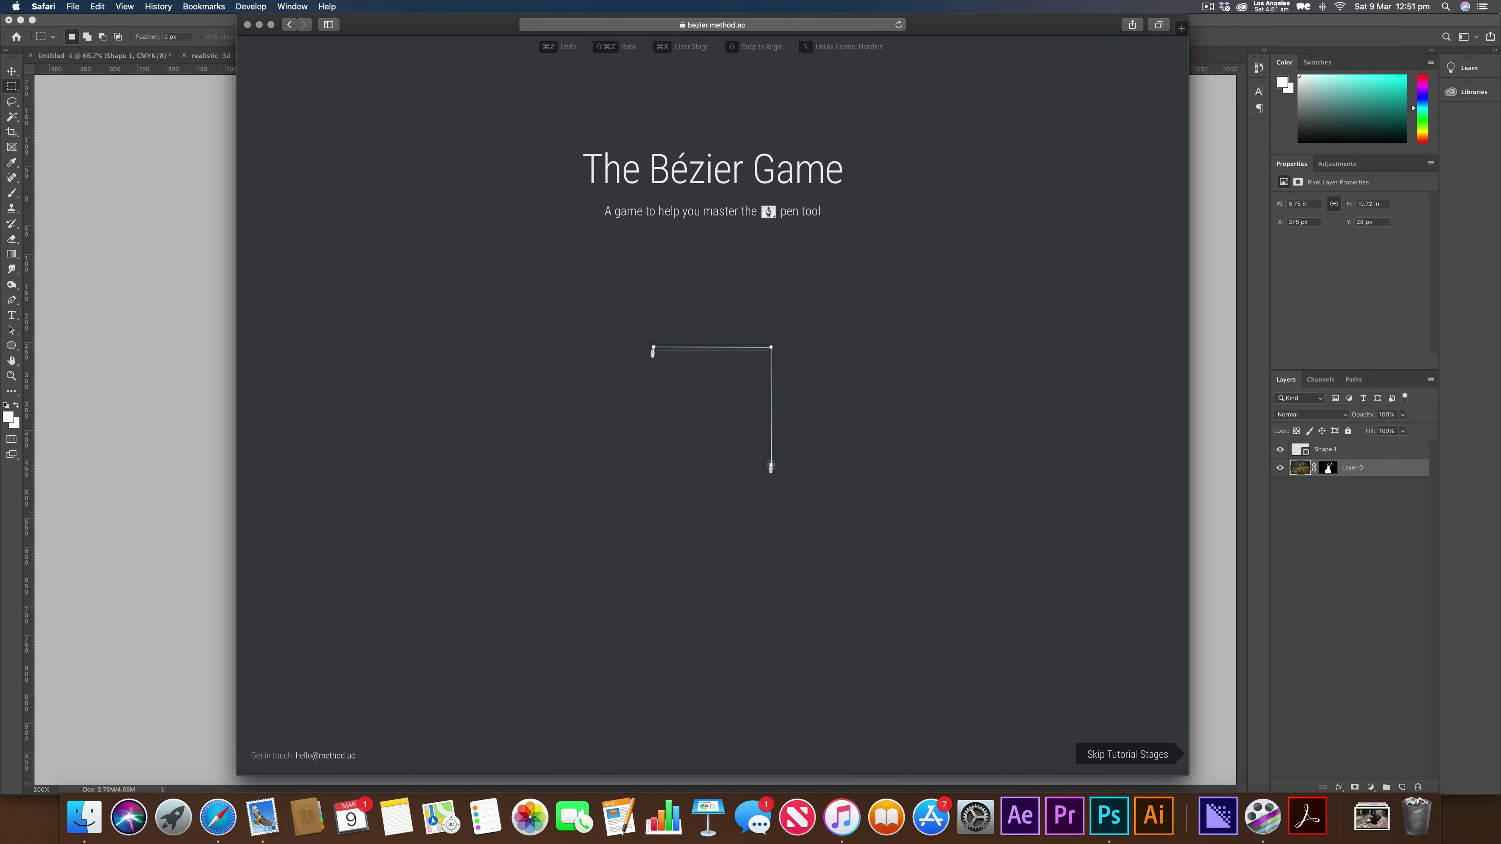
- Trace the two straight segments of the opening tutorial stage with three corner nodes
click(654, 347)
click(771, 349)
click(771, 467)
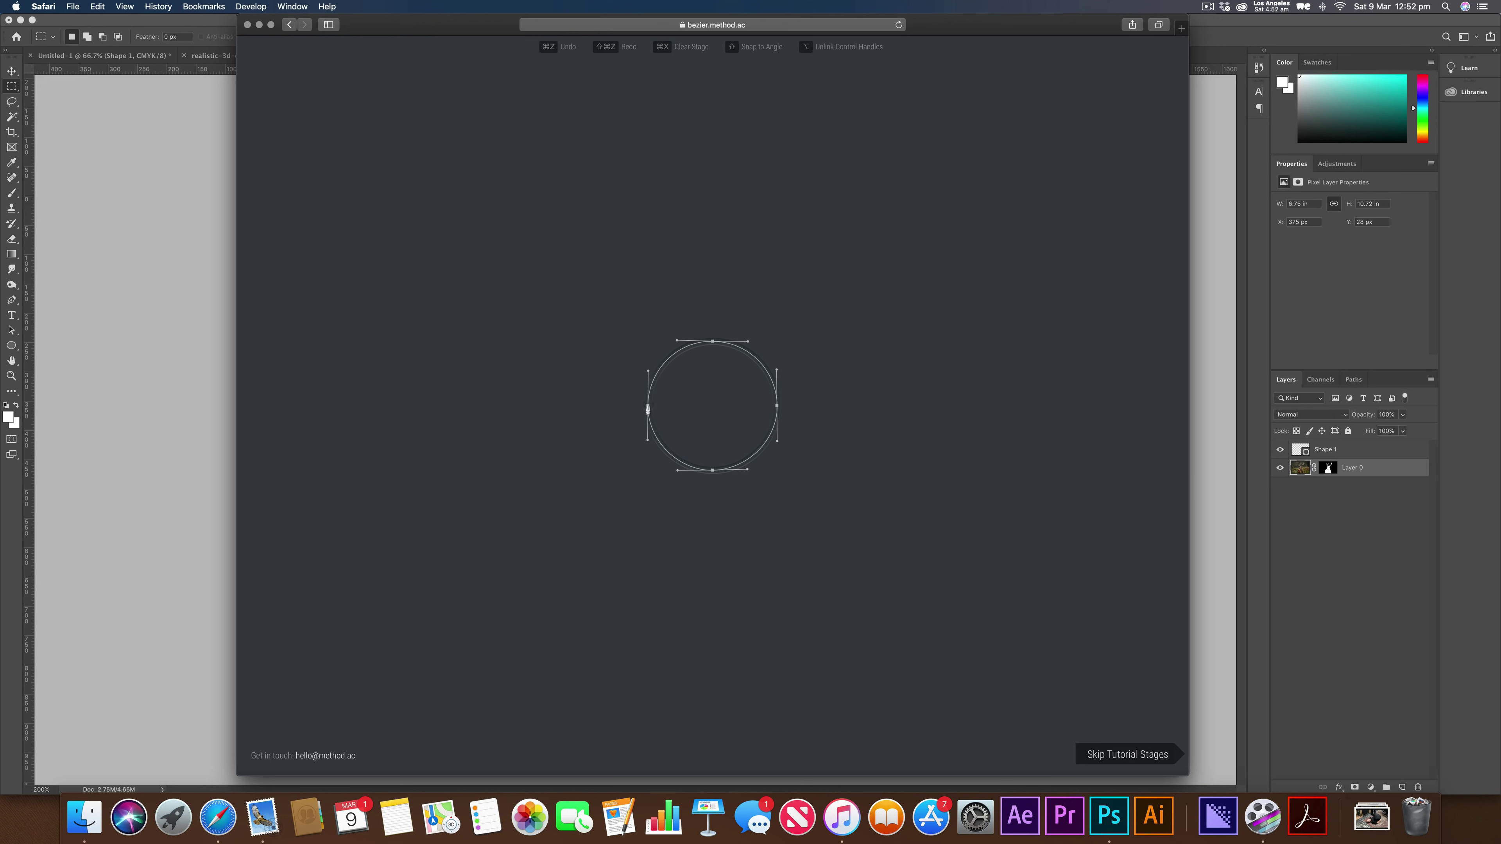
- Trace the circle tutorial stage with smooth nodes, pulling out curve handles to follow the outline
click(648, 410)
drag(648, 376, 761, 347)
drag(747, 345, 747, 345)
drag(776, 406, 776, 449)
click(712, 470)
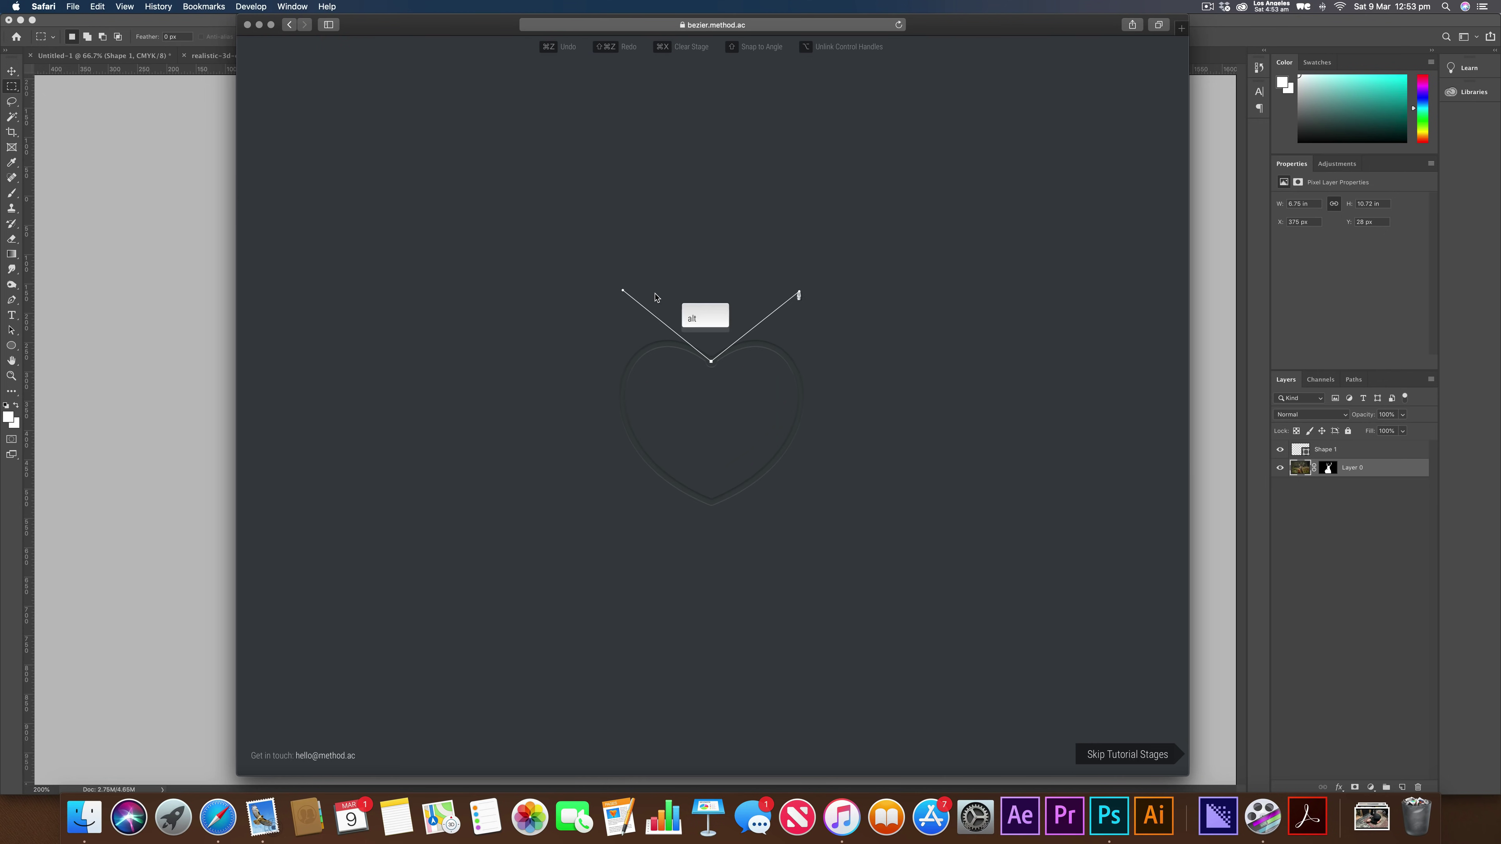
- Trace the heart tutorial stage, unlinking the control handles at its sharp points and closing the path at the upper notch
drag(711, 502, 565, 447)
key(alt)
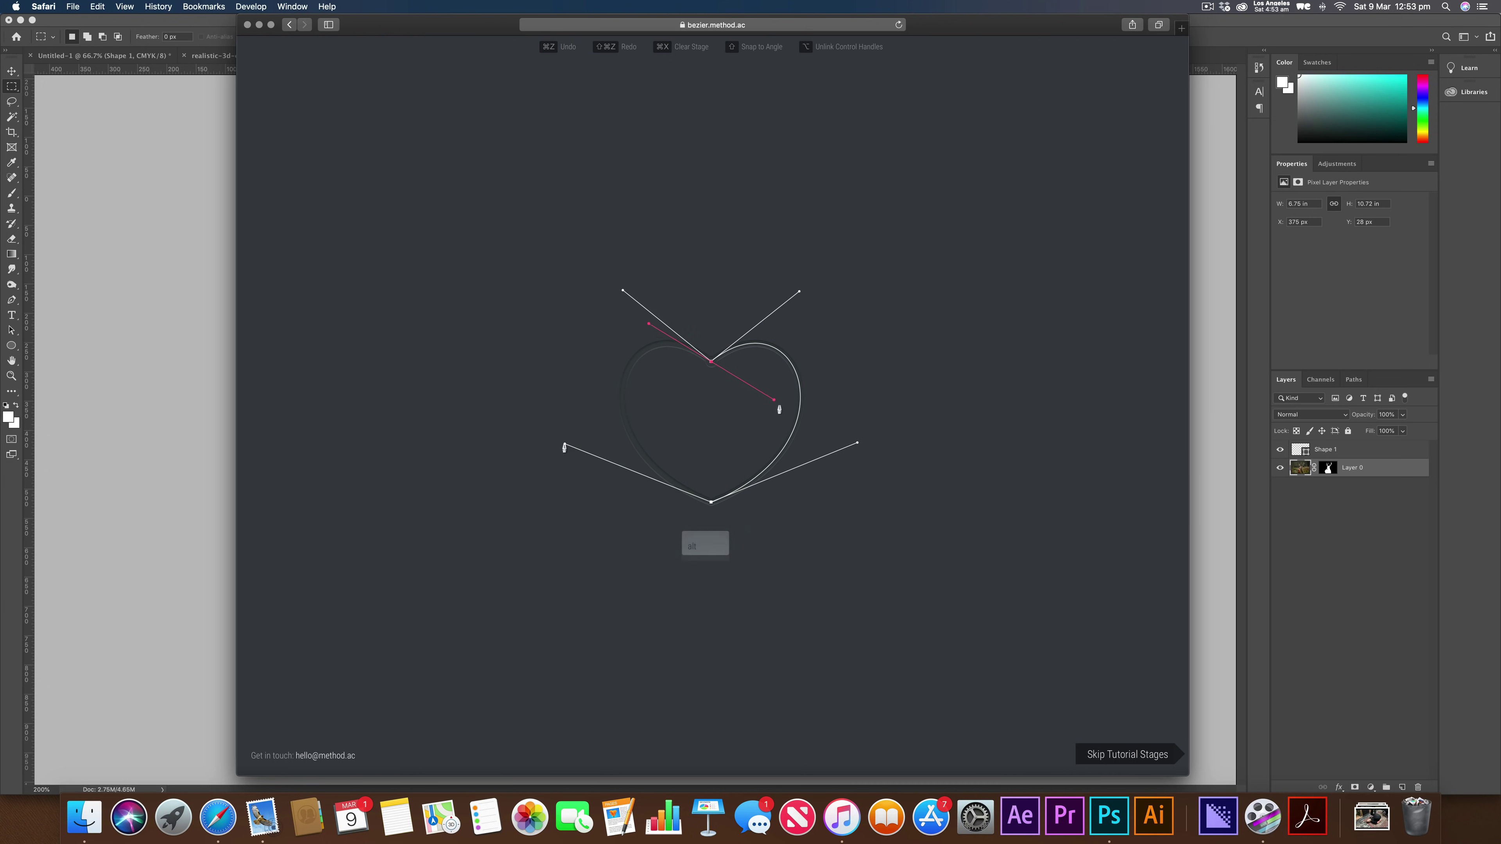
drag(711, 361, 800, 293)
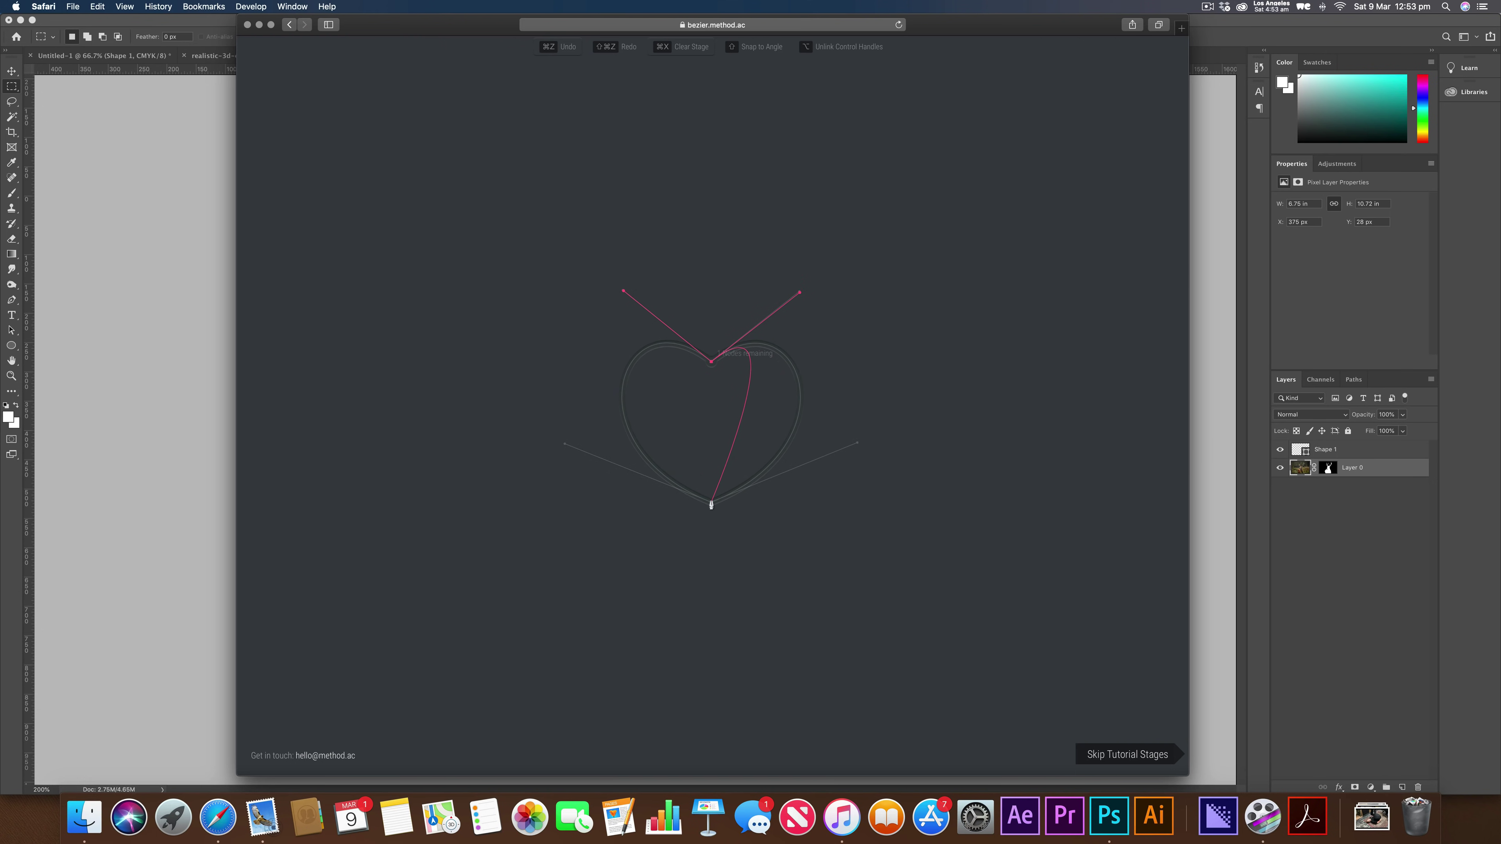
drag(710, 503, 564, 446)
click(712, 365)
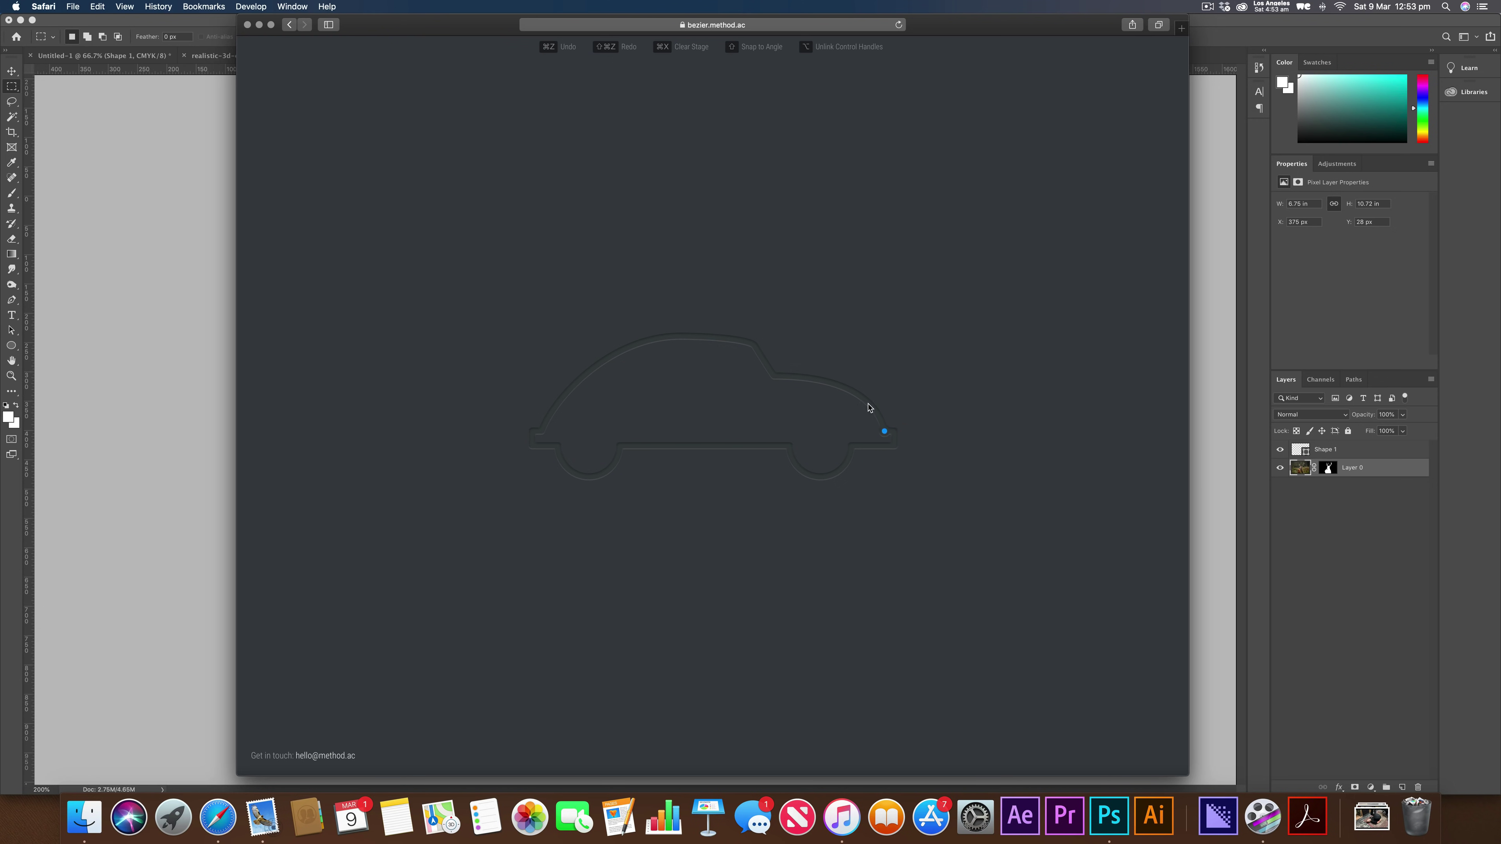
- Trace the car's front bumper and front wheel arch from the blue starting node, undoing the misplaced curve nodes
drag(884, 432, 896, 431)
click(895, 448)
click(851, 446)
drag(785, 444, 756, 382)
key(super+z)
drag(790, 447, 756, 386)
key(super+z)
drag(825, 476, 786, 433)
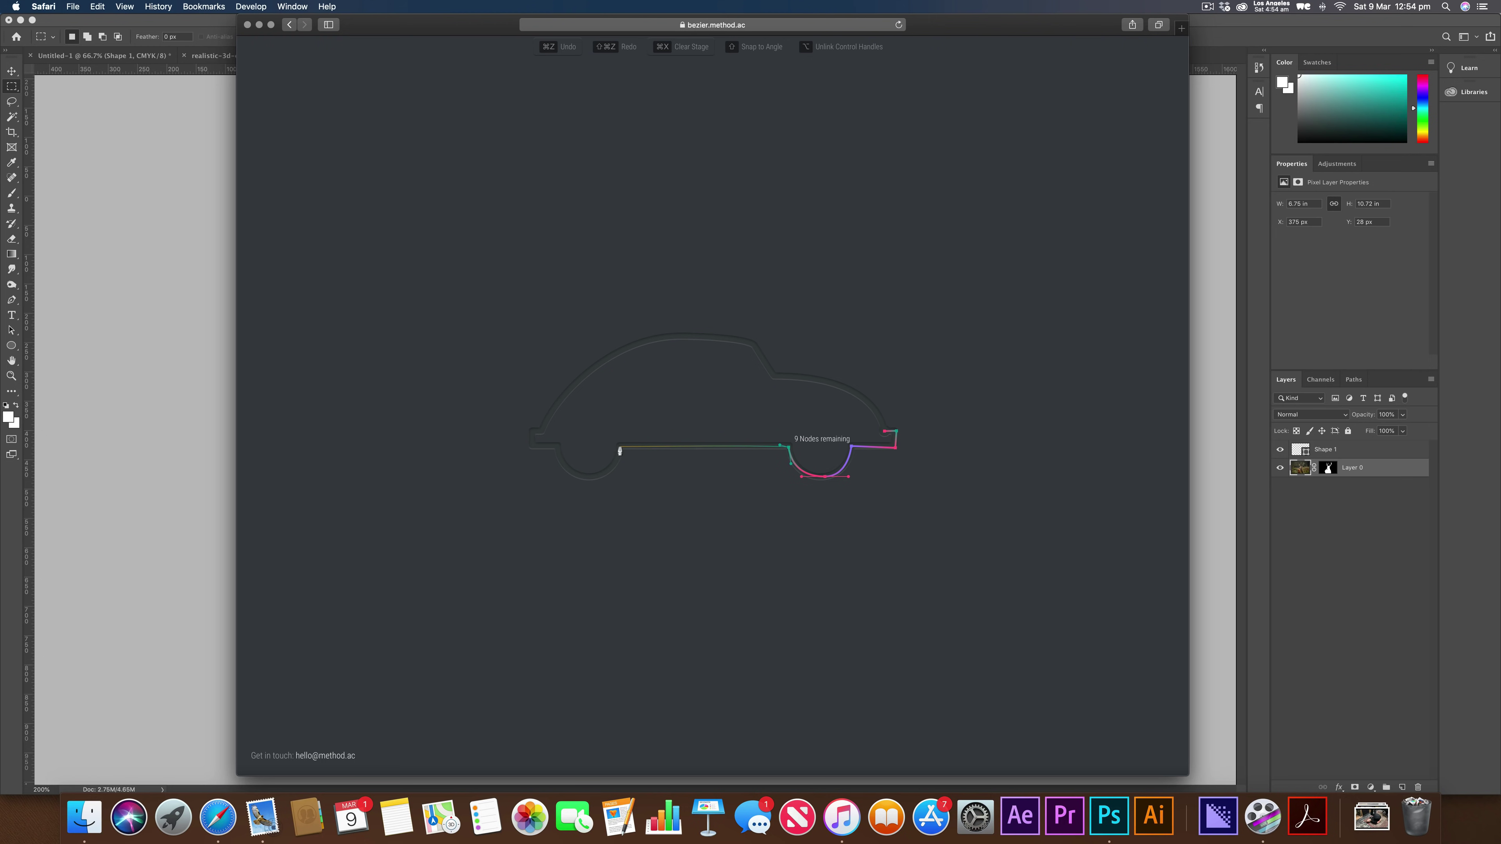
- Continue the car outline along its underside, around the rear wheel arch and to the rear bumper's lower corner
drag(619, 447, 566, 481)
drag(567, 480, 544, 448)
click(557, 447)
click(534, 448)
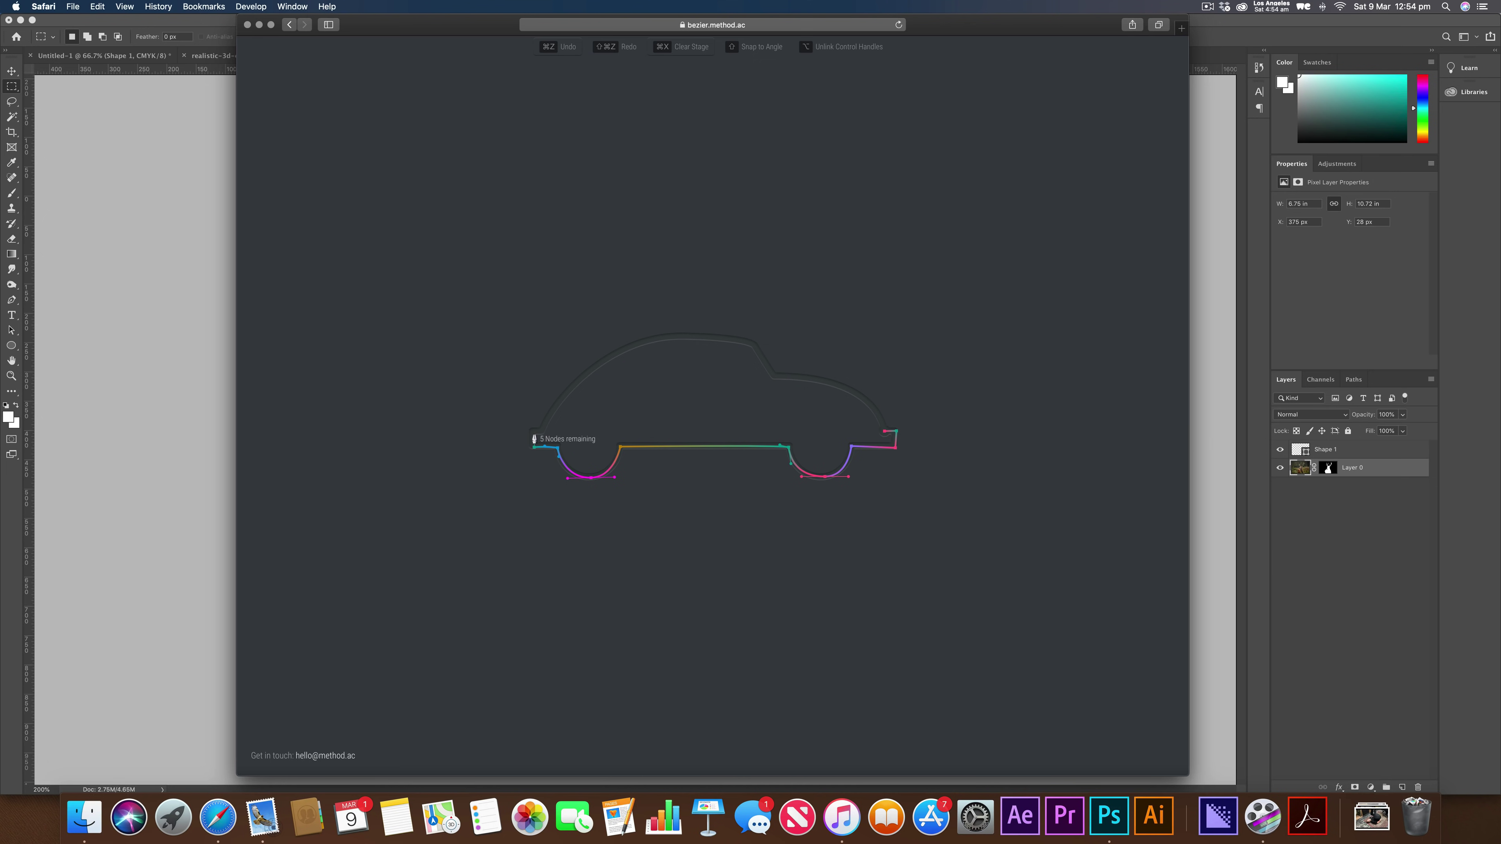
- Trace the car's rear bumper, roof, windscreen and bonnet back to the starting node, and minimize the browser to return to Photoshop
click(533, 433)
mouse_move(749, 347)
mouse_down()
mouse_move(925, 374)
mouse_move(909, 394)
mouse_move(770, 331)
mouse_move(756, 353)
mouse_up()
click(772, 380)
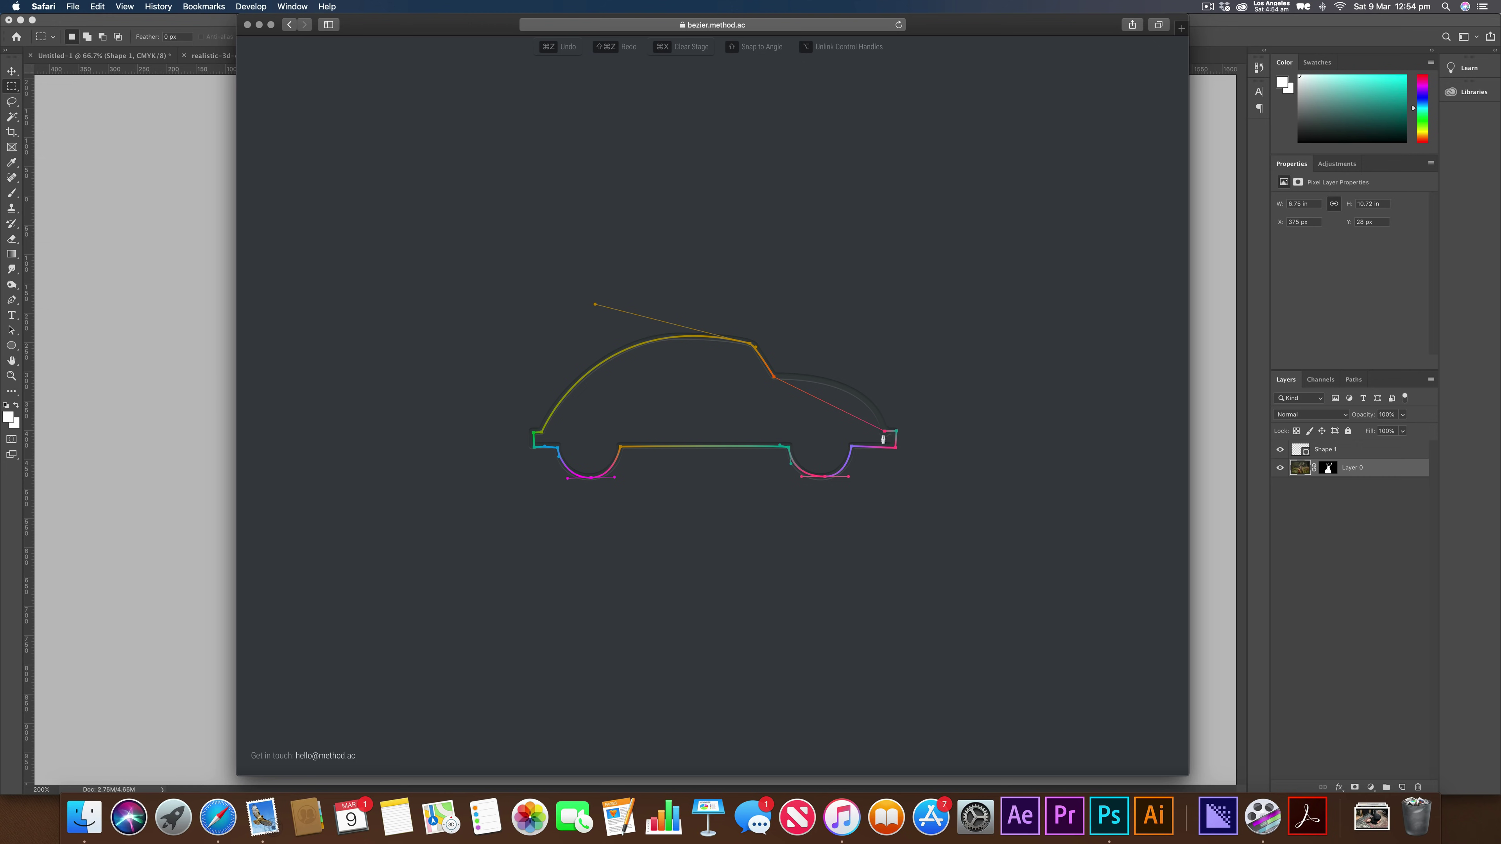
drag(884, 432, 906, 498)
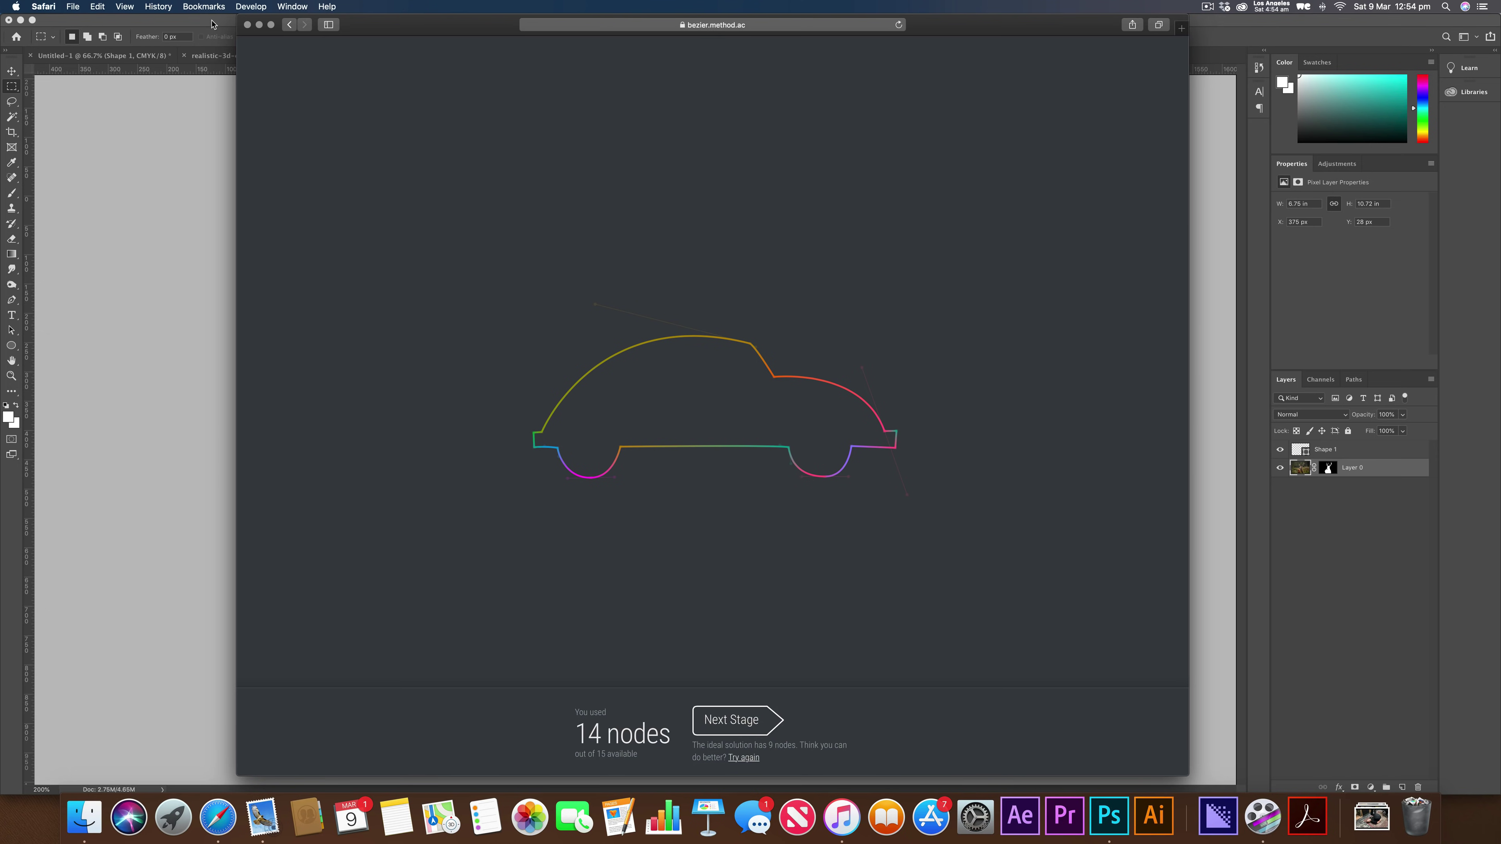
click(259, 25)
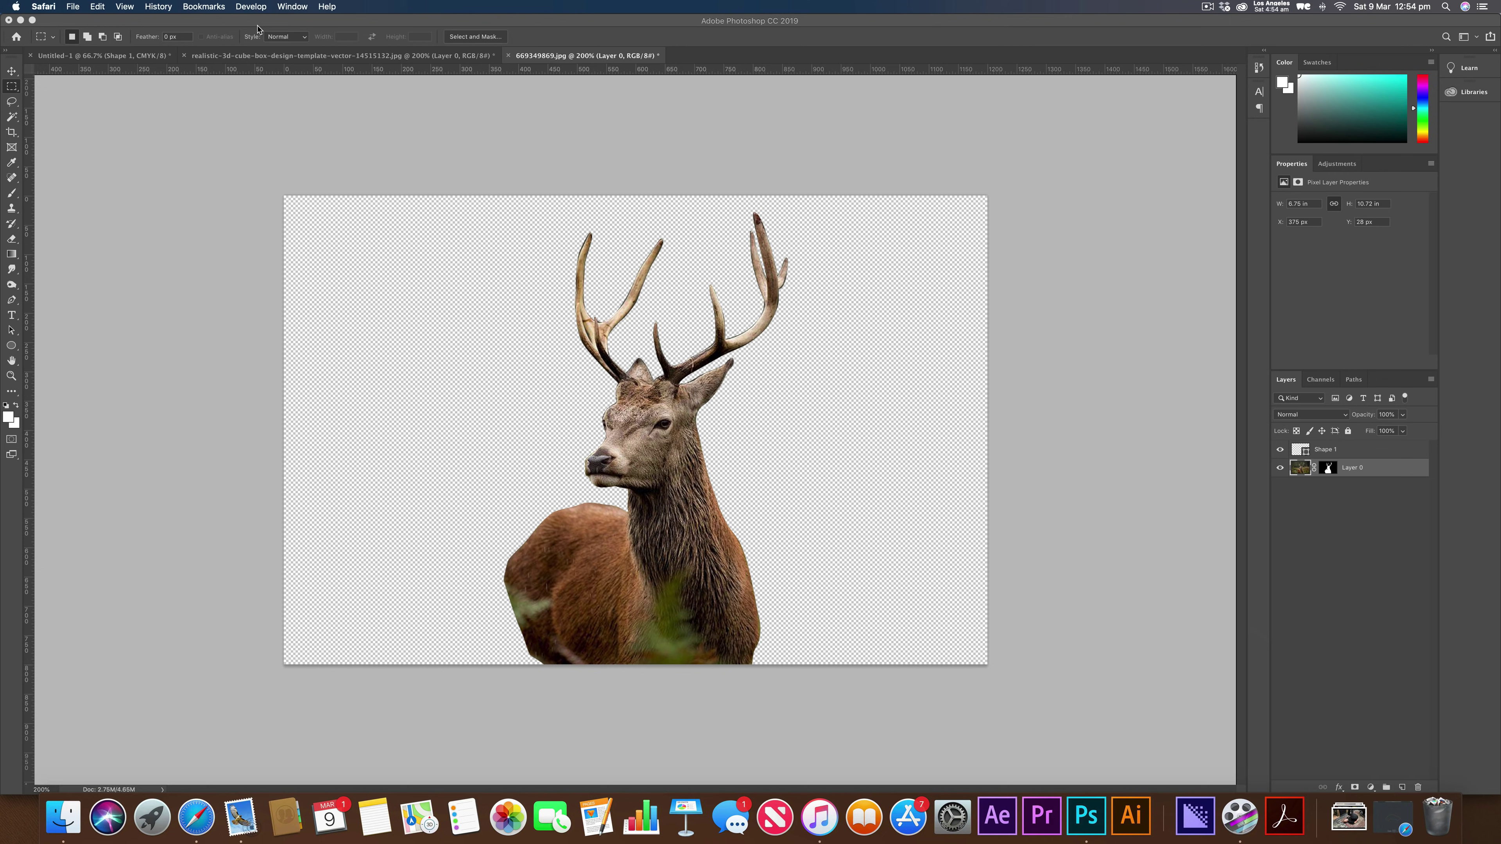